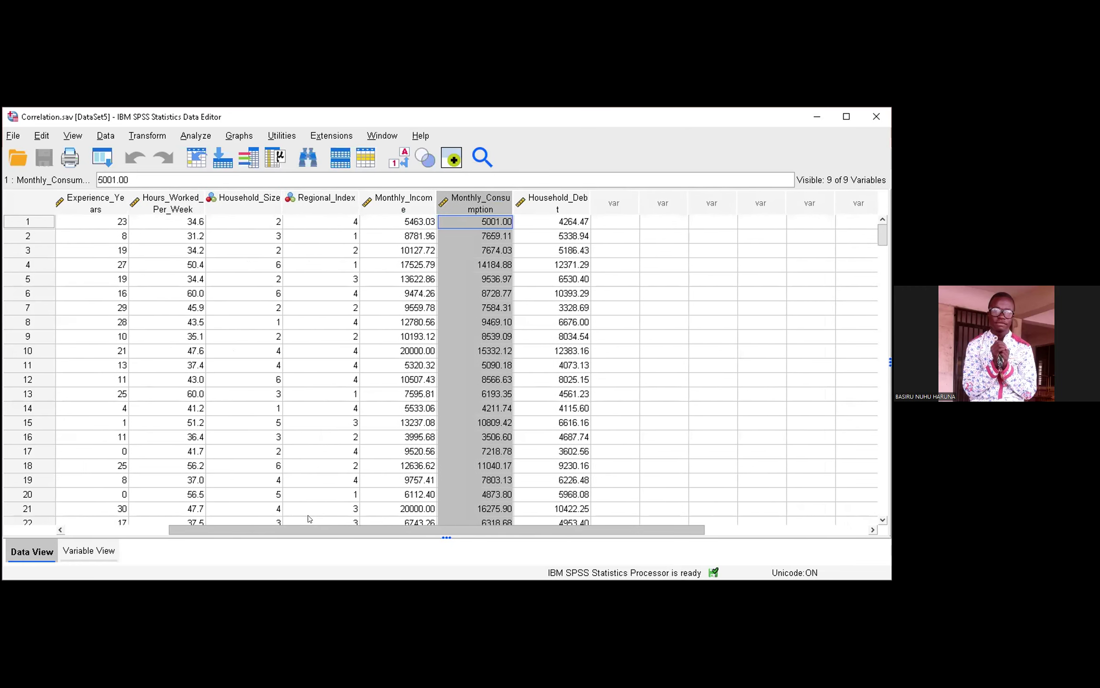
# Open the Linear Regression setup for the Correlation dataset.
pyautogui.hscroll(-4, 310, 519)
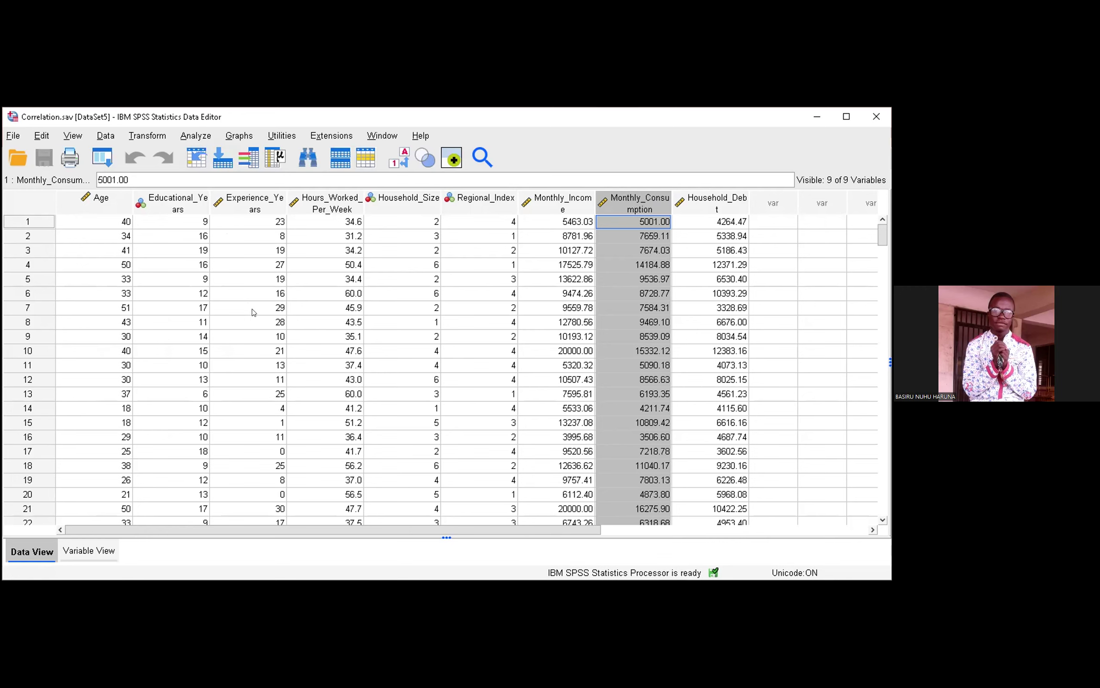
pyautogui.hotkey('alt', 'a')
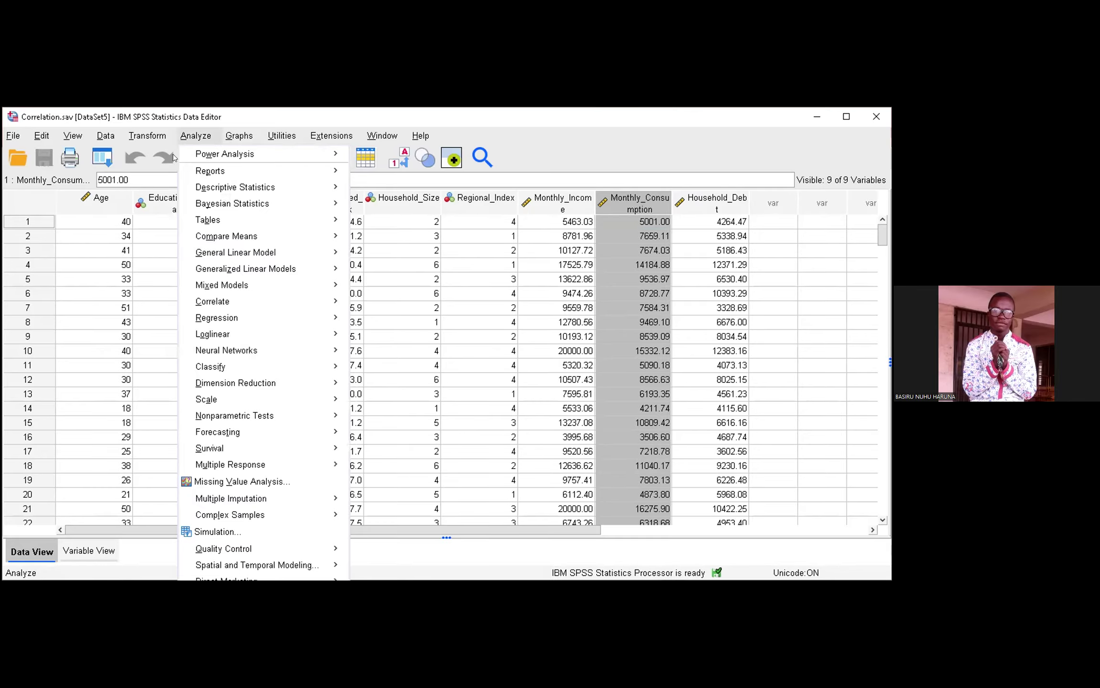
pyautogui.press('Down')
pyautogui.press('Down')
pyautogui.press('Down')
pyautogui.press('Down')
pyautogui.press('Down')
pyautogui.press('Down')
pyautogui.press('Down')
pyautogui.press('Down')
pyautogui.press('Down')
pyautogui.press('Down')
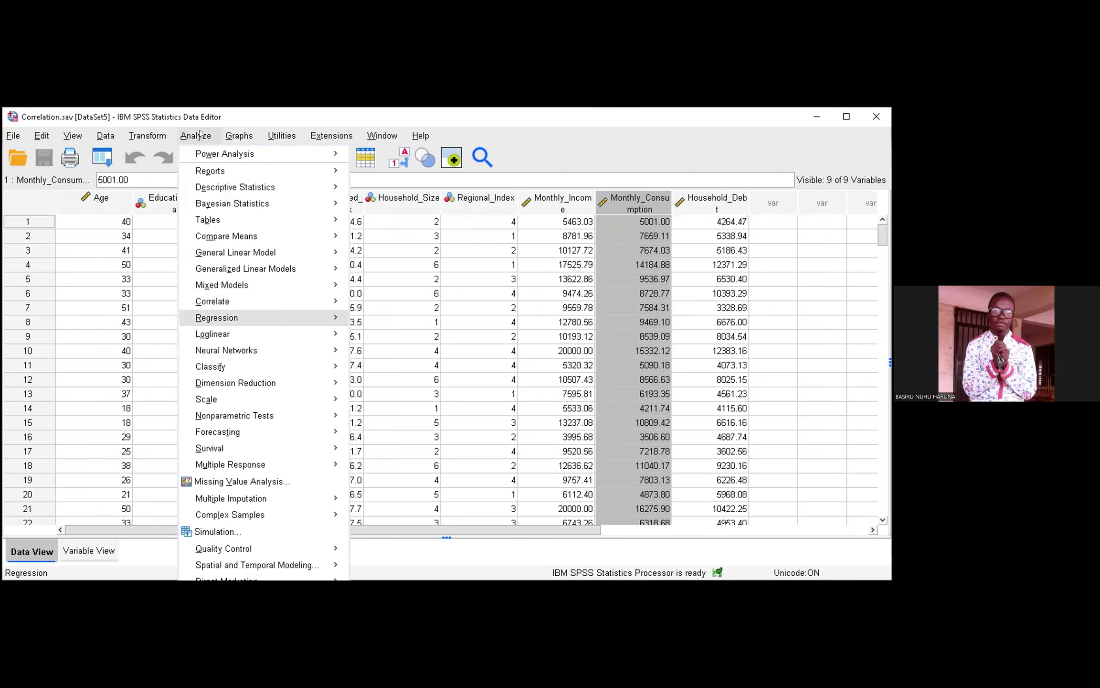
pyautogui.press('Right')
pyautogui.press('Left')
pyautogui.press('Up')
pyautogui.press('Up')
pyautogui.press('Up')
pyautogui.press('Right')
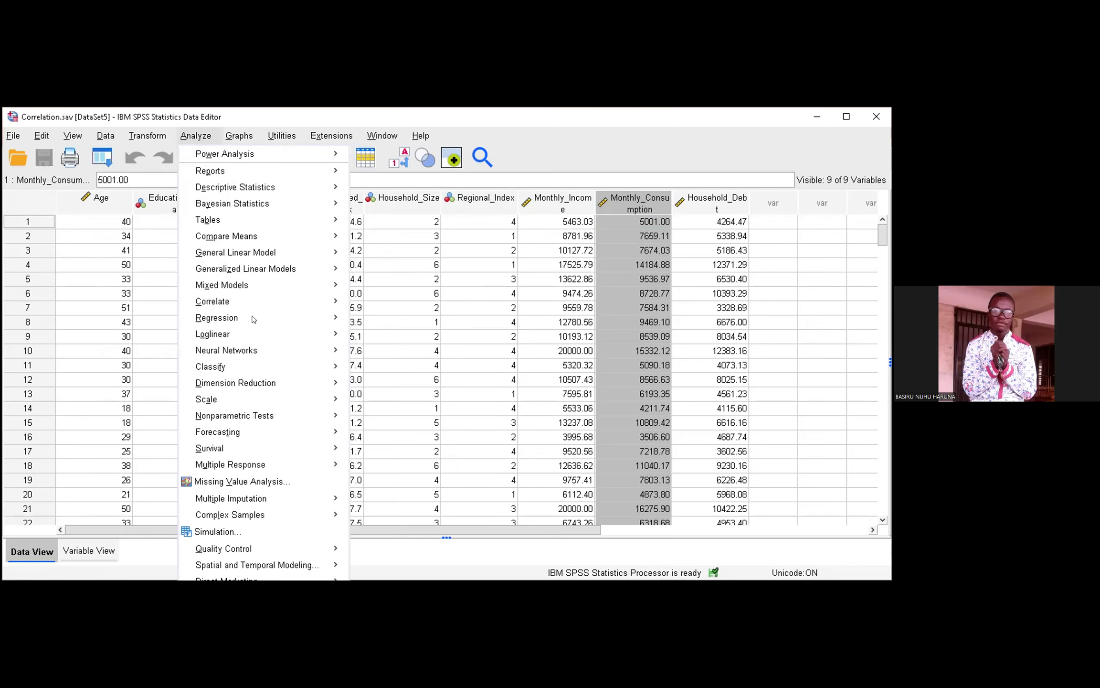
pyautogui.press('Down')
pyautogui.press('Down')
pyautogui.press('Down')
pyautogui.press('Down')
pyautogui.press('Down')
pyautogui.press('Down')
pyautogui.press('Down')
pyautogui.press('Down')
pyautogui.press('Down')
pyautogui.press('Down')
pyautogui.press('Down')
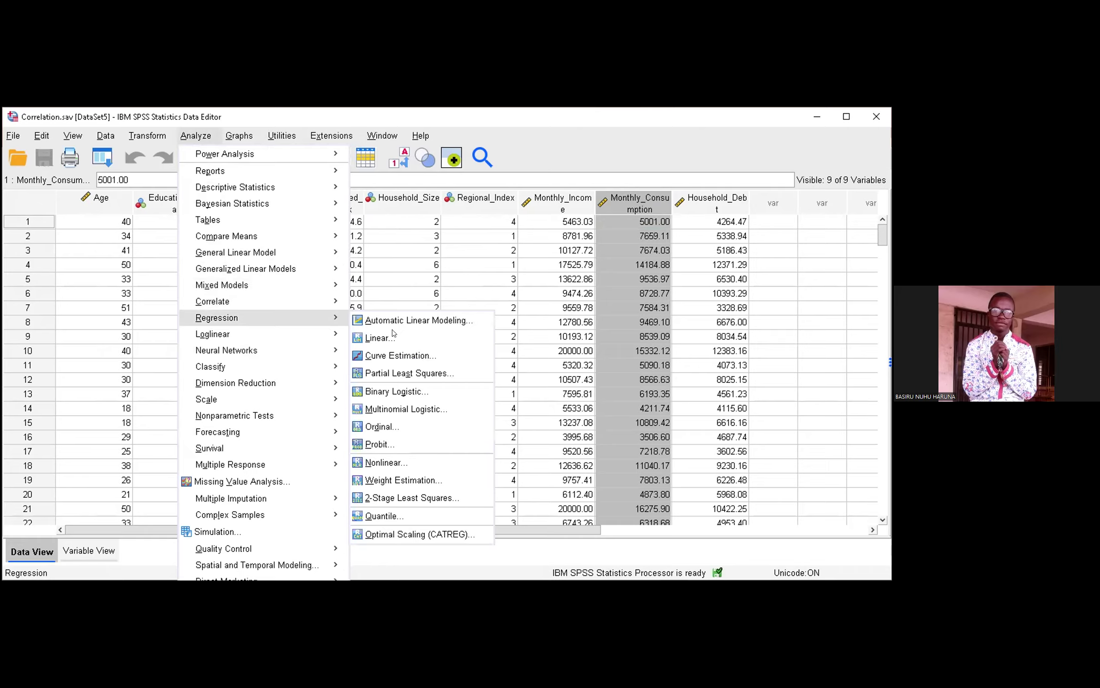
pyautogui.press('Right')
pyautogui.press('Down')
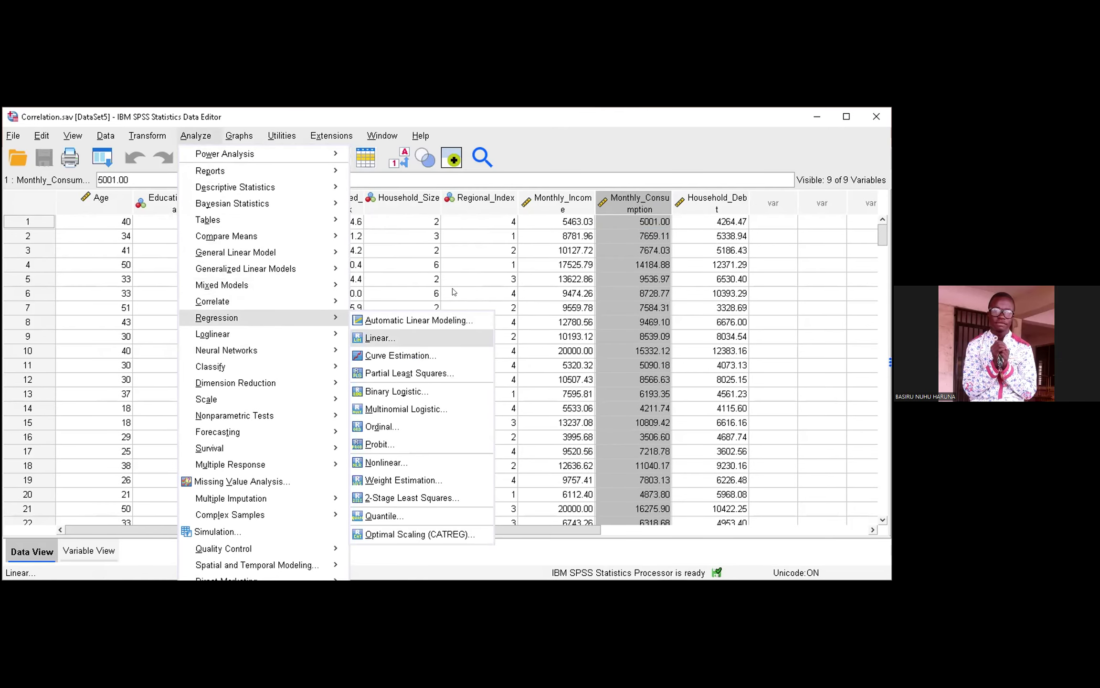
pyautogui.press('Return')
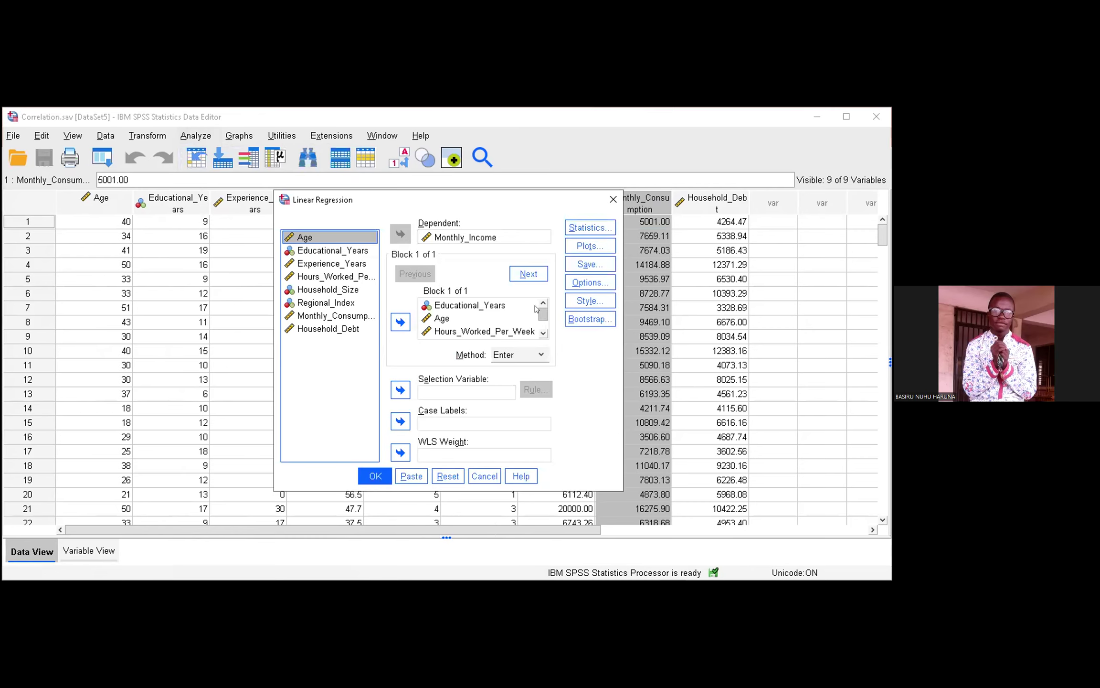
# Review the predictors in Block 1 of the Monthly_Income regression, from Educational_Years through Household_Size.
pyautogui.scroll(-1, 456, 321)
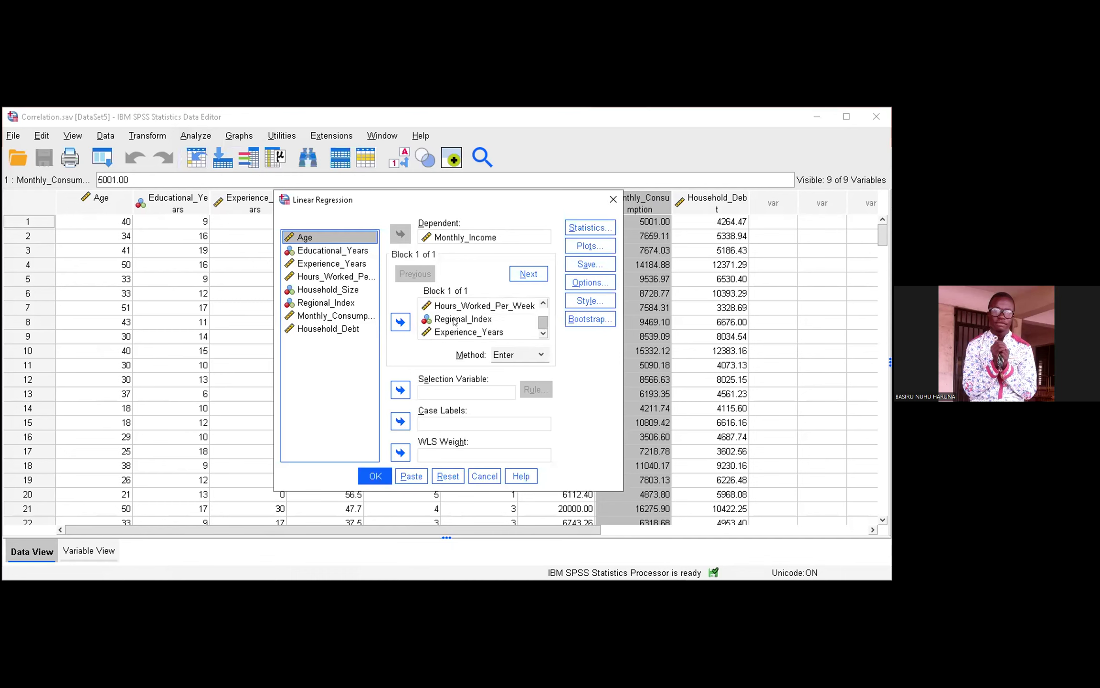
pyautogui.scroll(1, 456, 321)
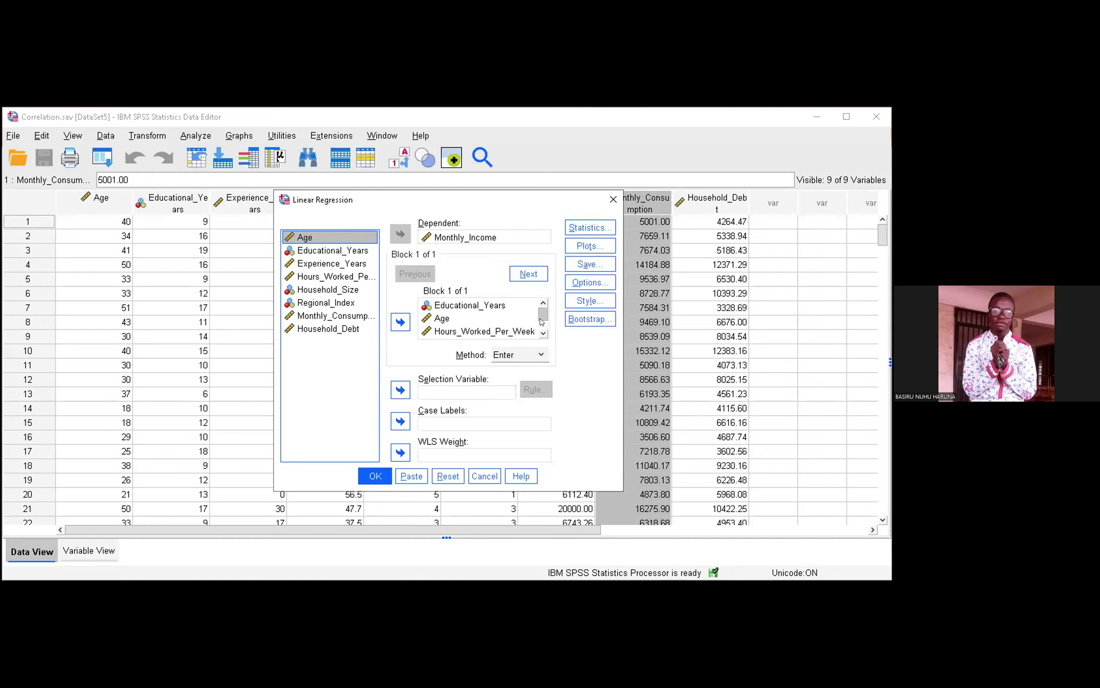
pyautogui.scroll(-1, 542, 321)
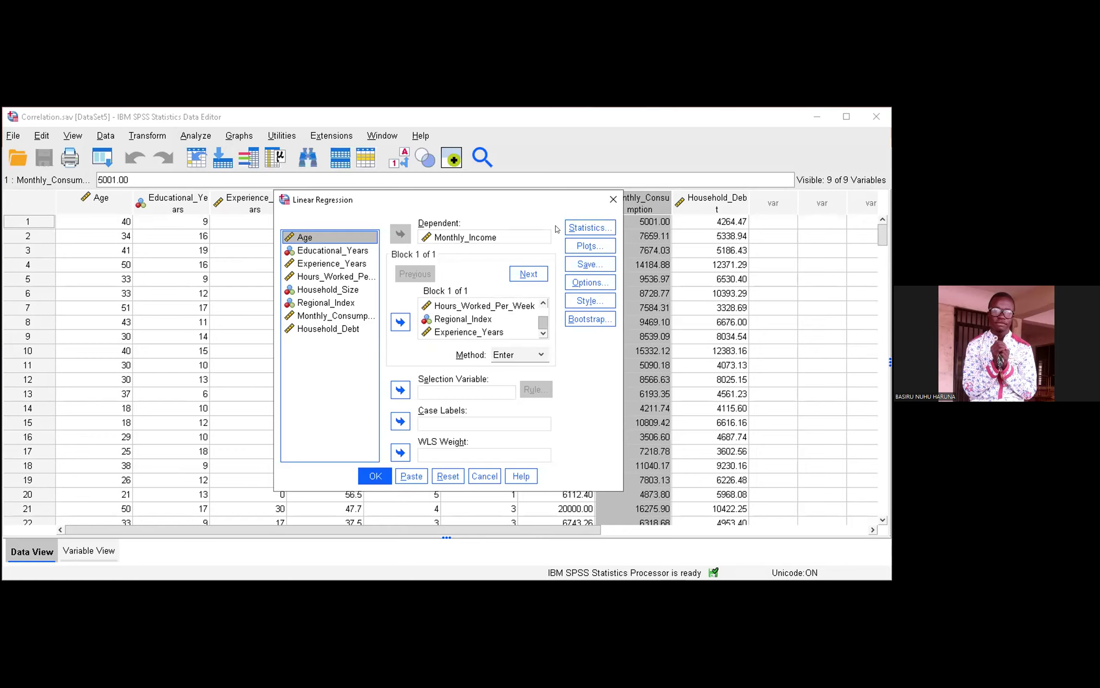
pyautogui.press('Down')
pyautogui.press('Down')
pyautogui.press('Down')
pyautogui.press('Down')
pyautogui.press('Tab')
pyautogui.press('space')
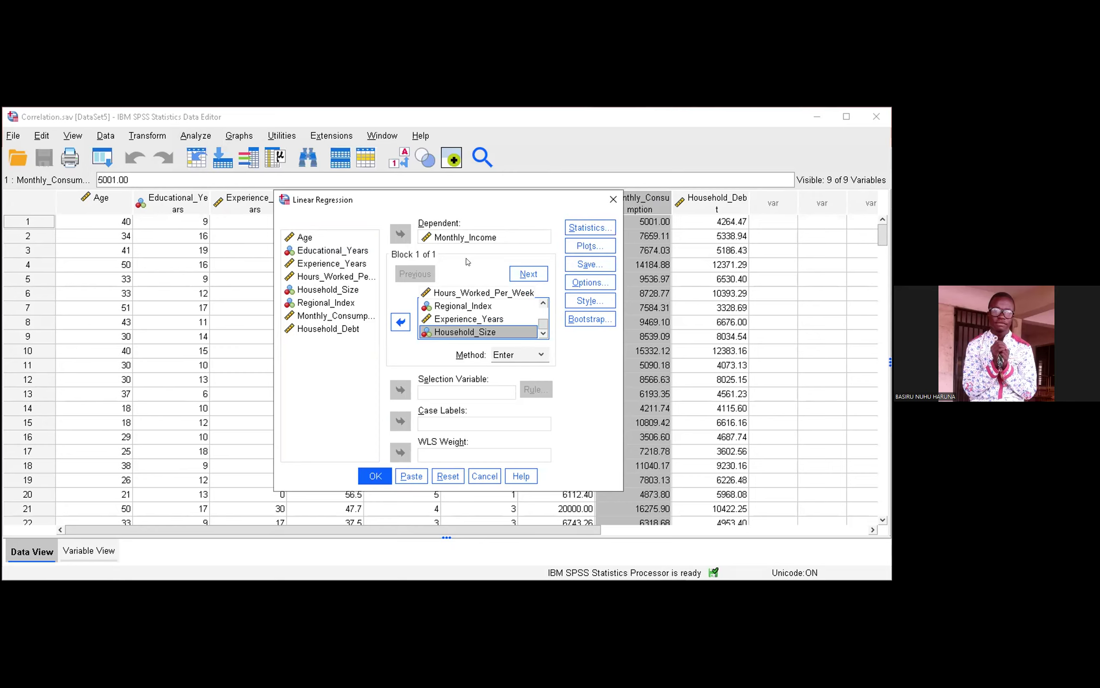
# Keep Estimates, Model fit, Descriptives and Collinearity diagnostics as the regression statistics and run the analysis.
pyautogui.press('Tab')
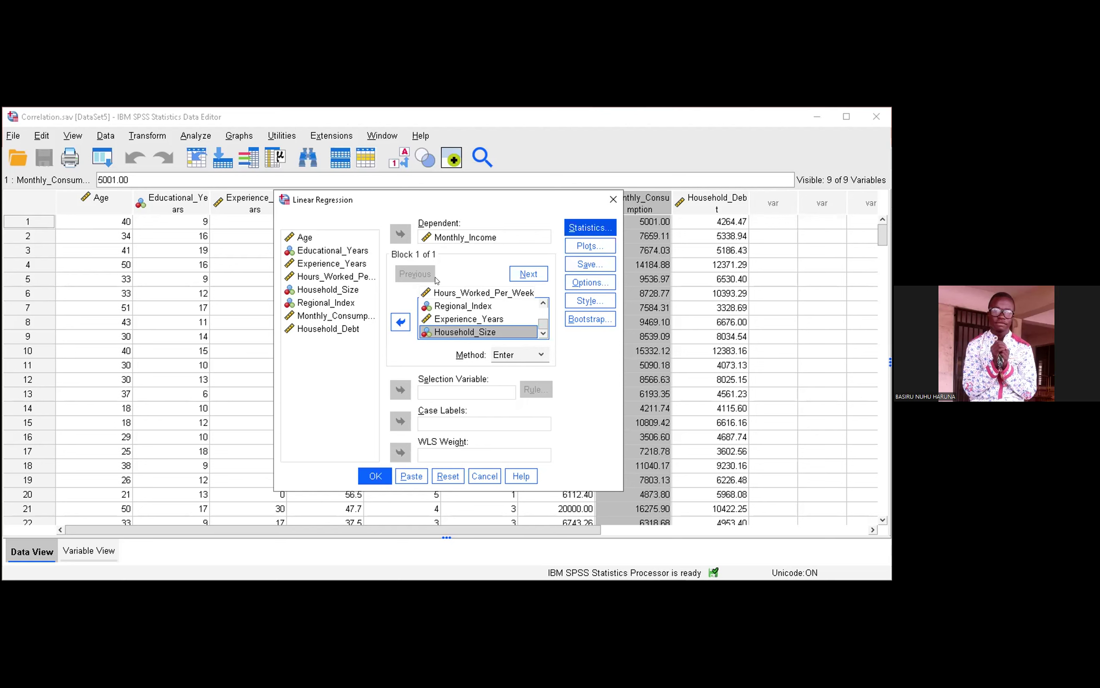
pyautogui.press('Return')
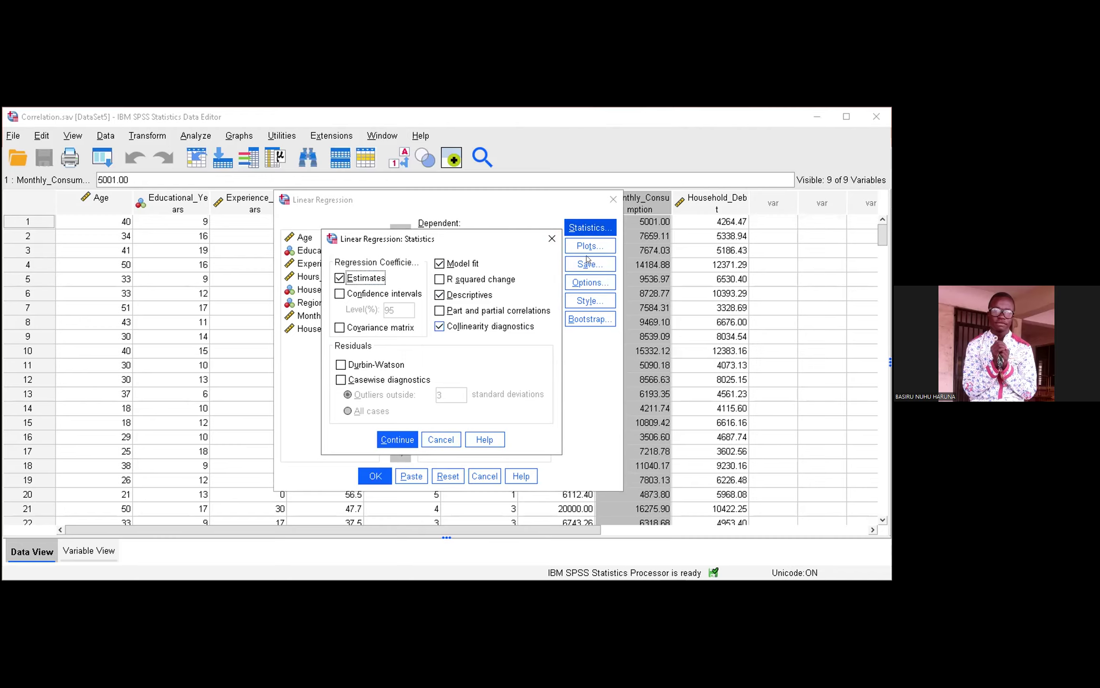
pyautogui.click(372, 470)
pyautogui.press('Return')
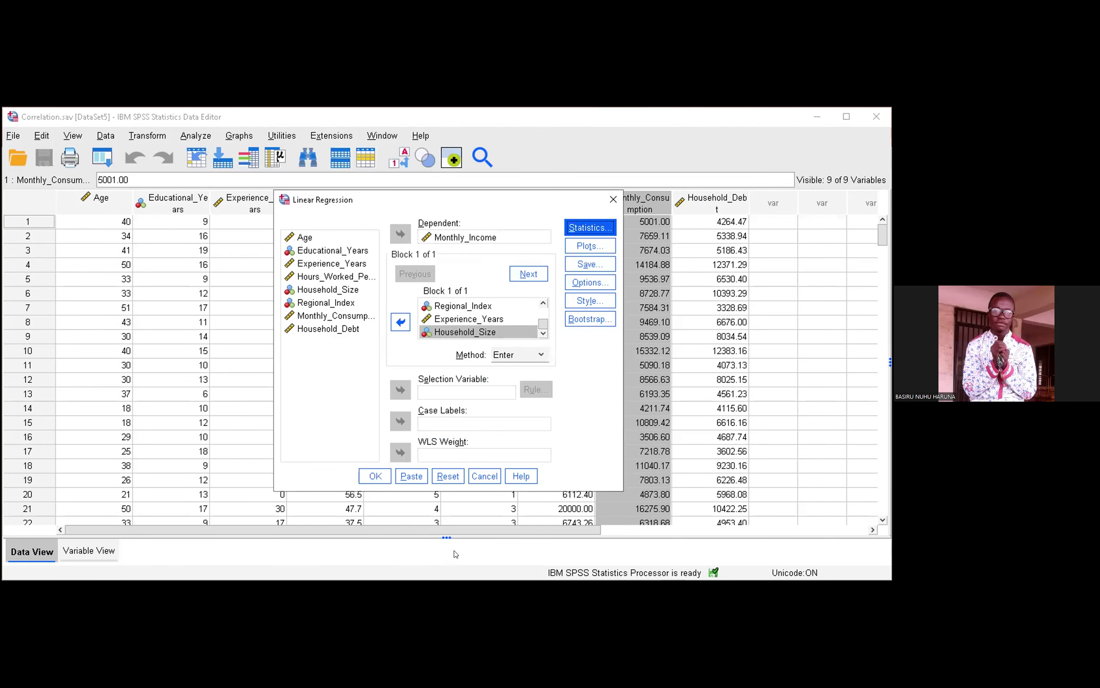
pyautogui.press('Return')
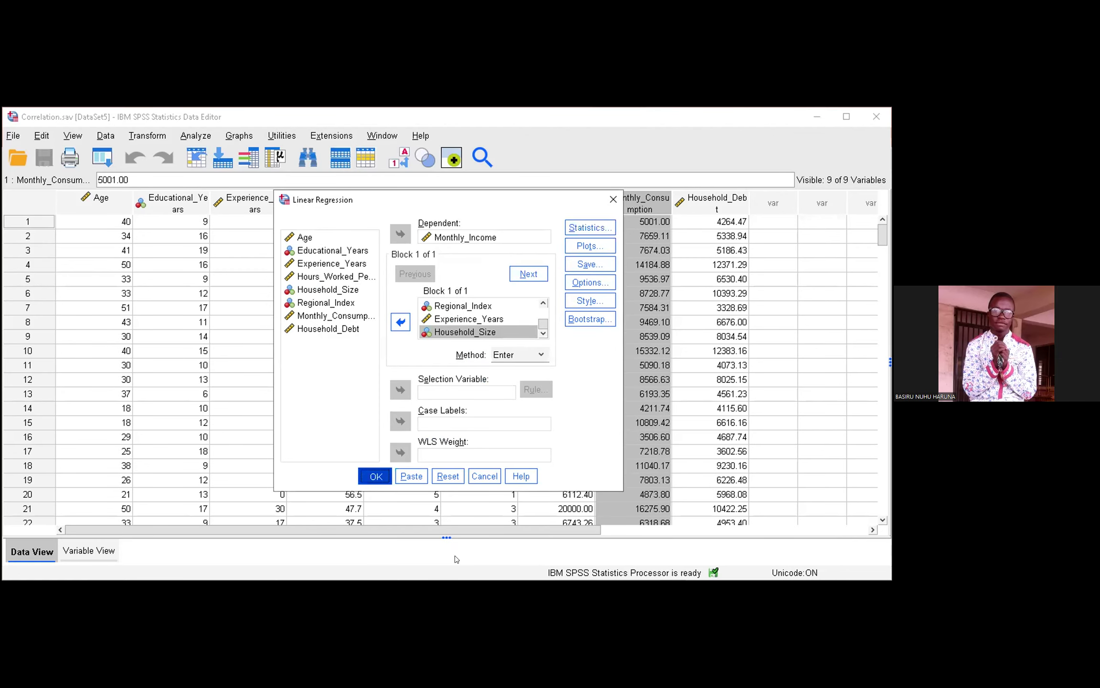
pyautogui.press('Return')
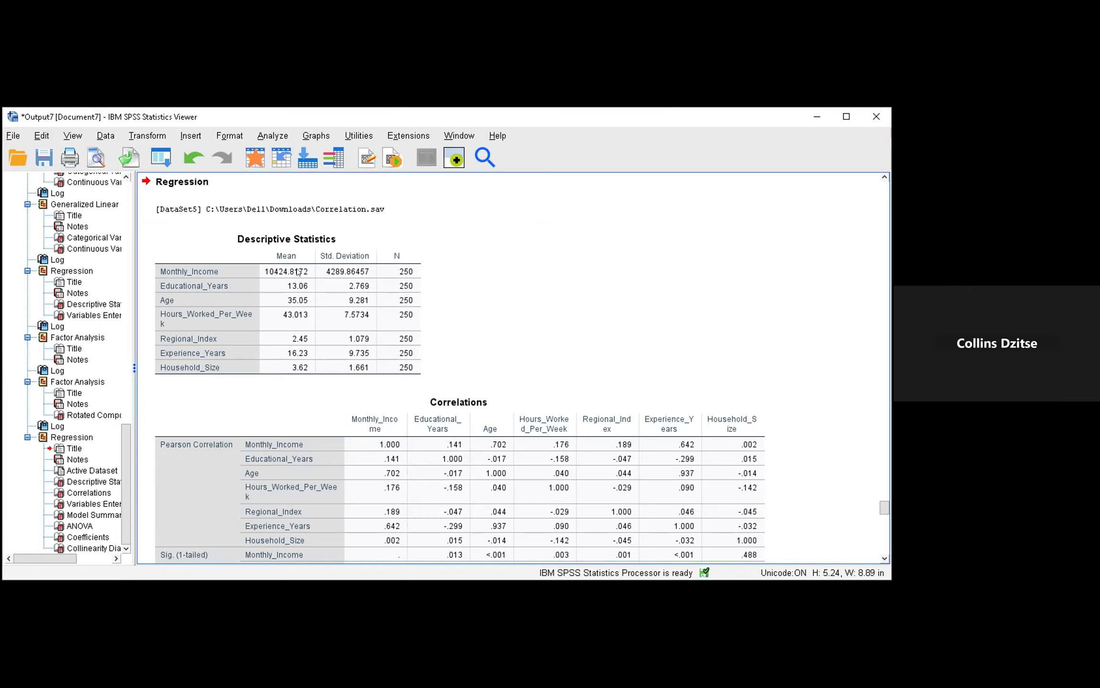
# Examine the Descriptive Statistics table of the new regression output.
pyautogui.click(372, 258)
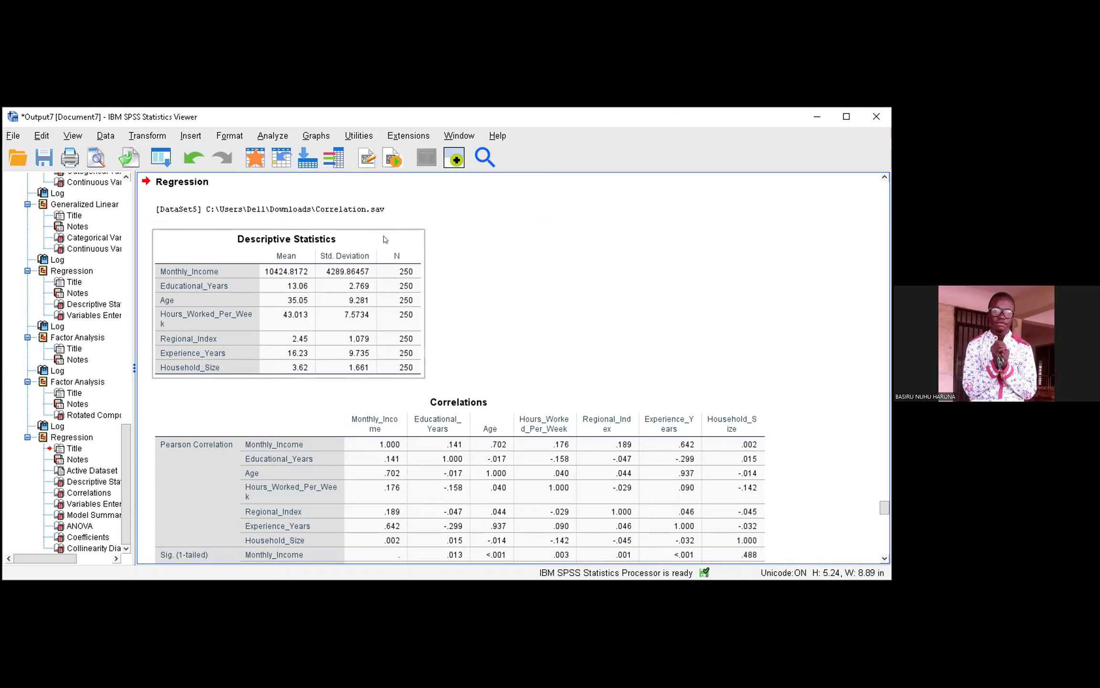
pyautogui.moveTo(361, 333); pyautogui.dragTo(602, 321)
pyautogui.moveTo(602, 322); pyautogui.dragTo(602, 322)
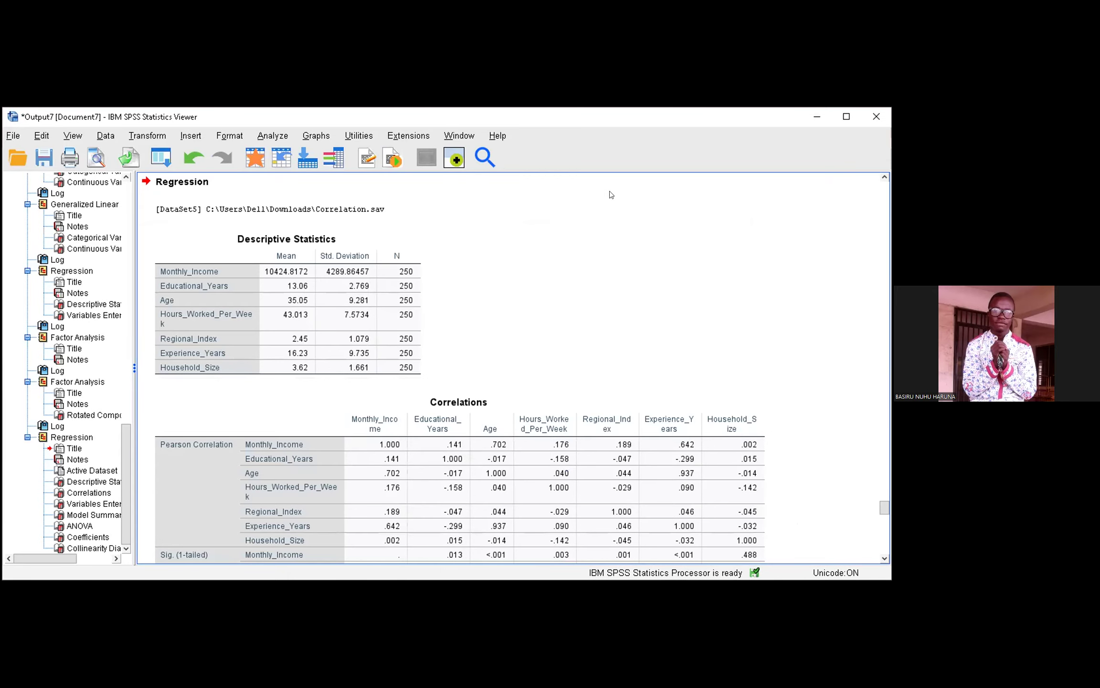
# Examine the Correlations table for strong pairwise correlations between the predictors, especially Age and Experience_Years.
pyautogui.press('Down')
pyautogui.press('Down')
pyautogui.press('Down')
pyautogui.press('Down')
pyautogui.press('Down')
pyautogui.press('Up')
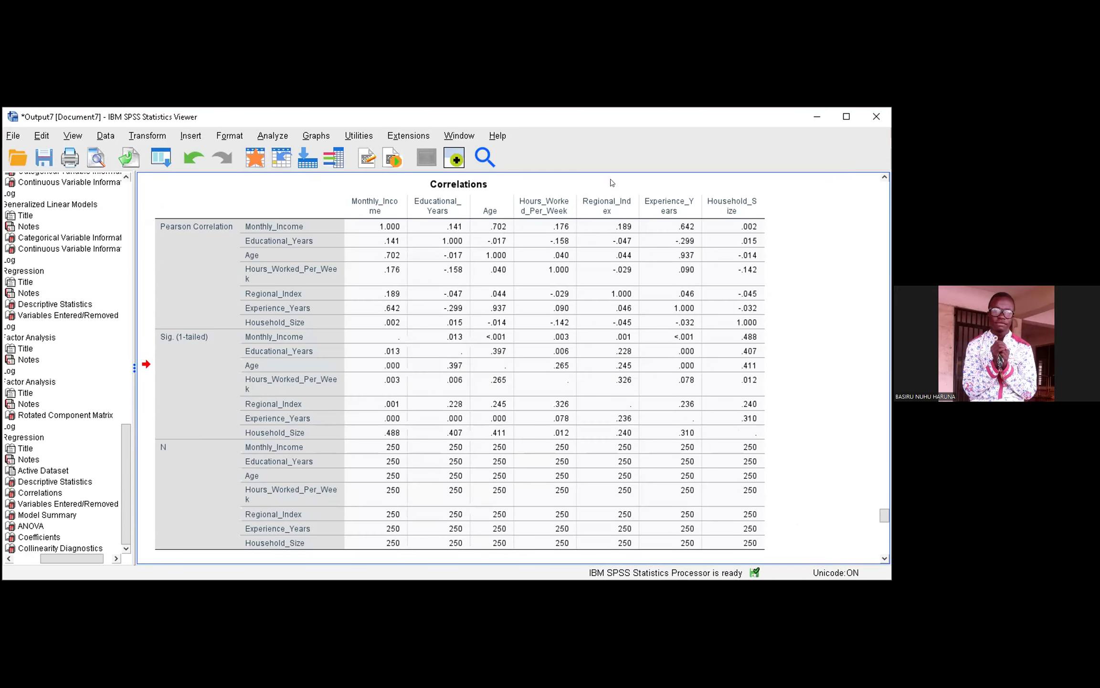
pyautogui.click(598, 184)
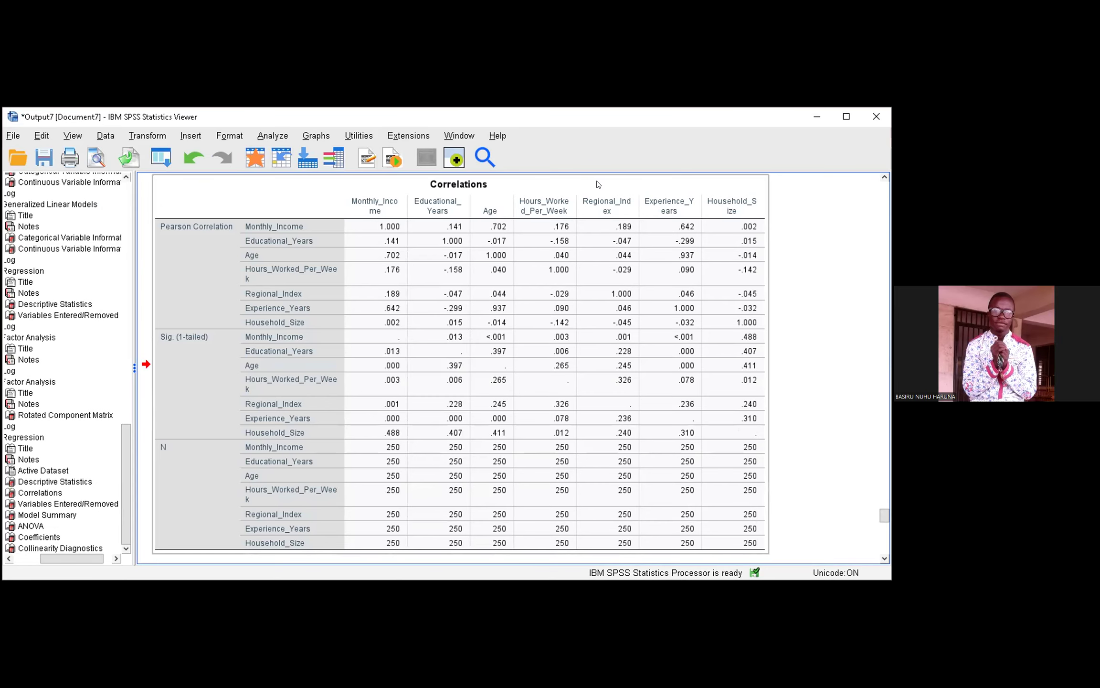
pyautogui.click(597, 184)
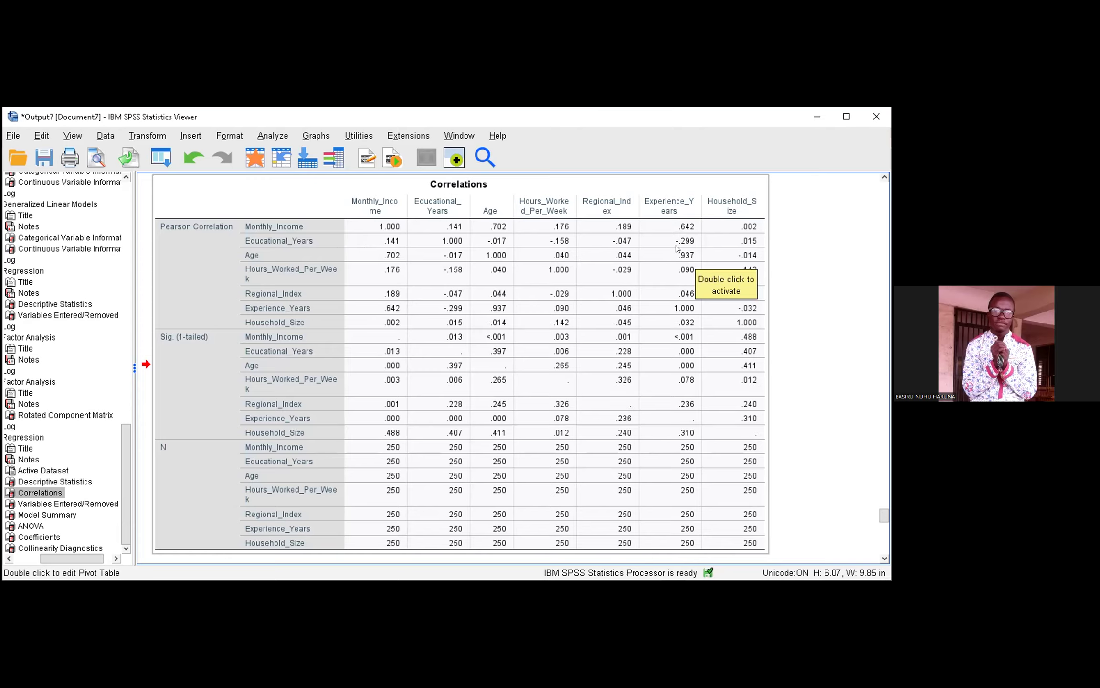
pyautogui.click(693, 258)
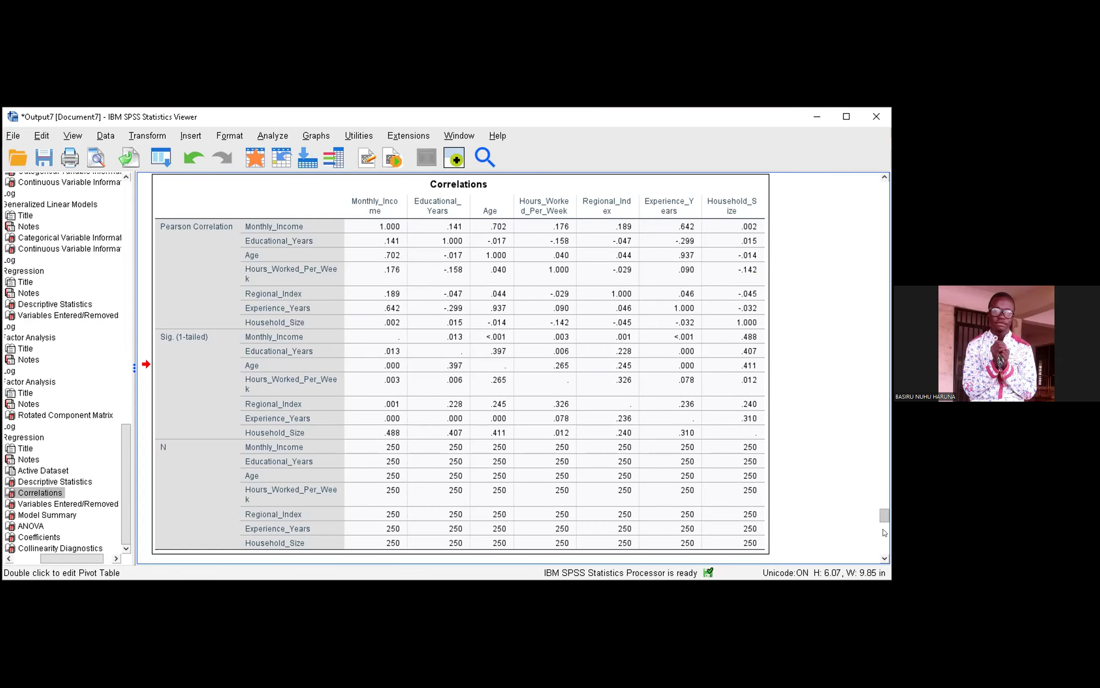
# Look through the Variables Entered/Removed, Model Summary and ANOVA tables, up to the Coefficients table.
pyautogui.scroll(-6, 884, 533)
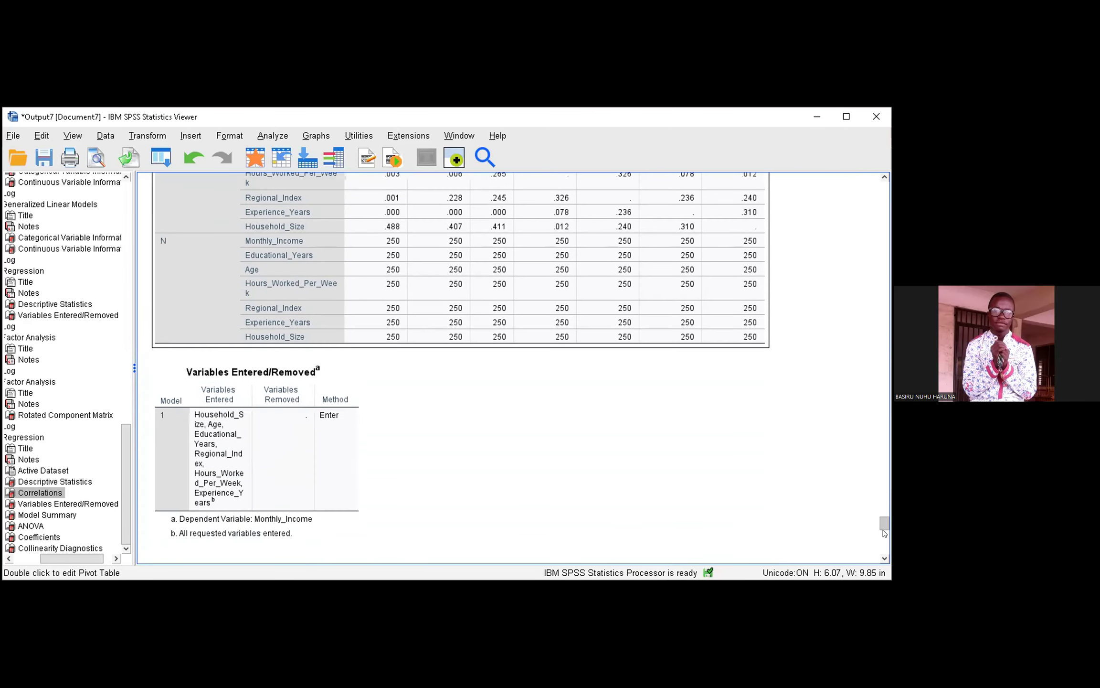
pyautogui.scroll(-5, 884, 534)
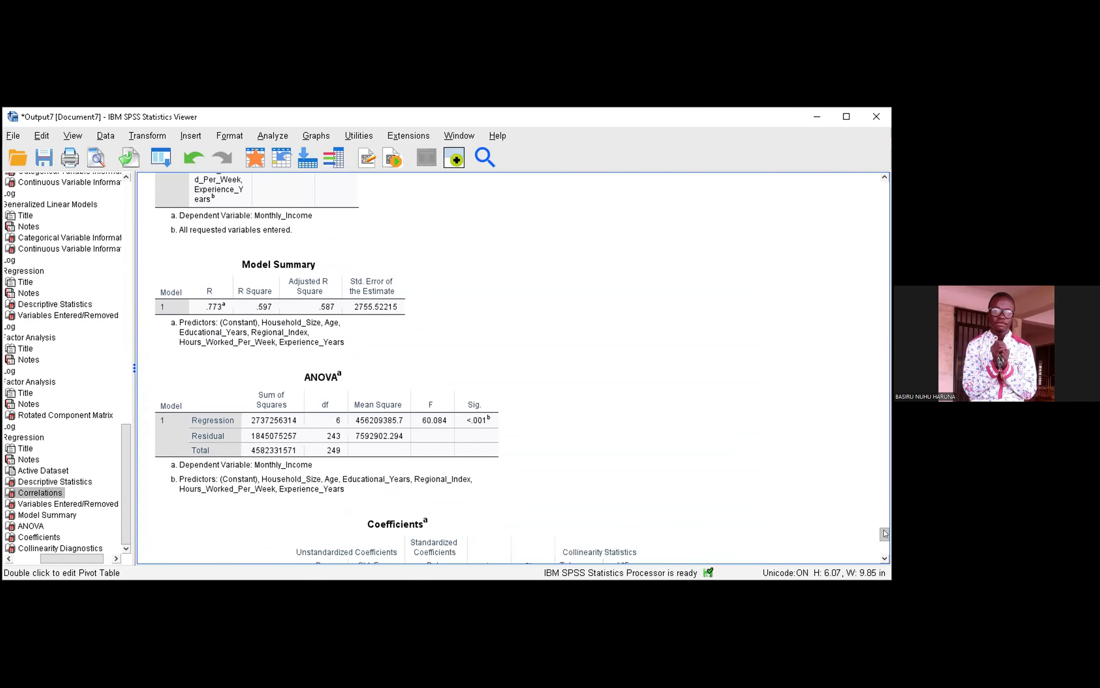
pyautogui.scroll(-2, 506, 384)
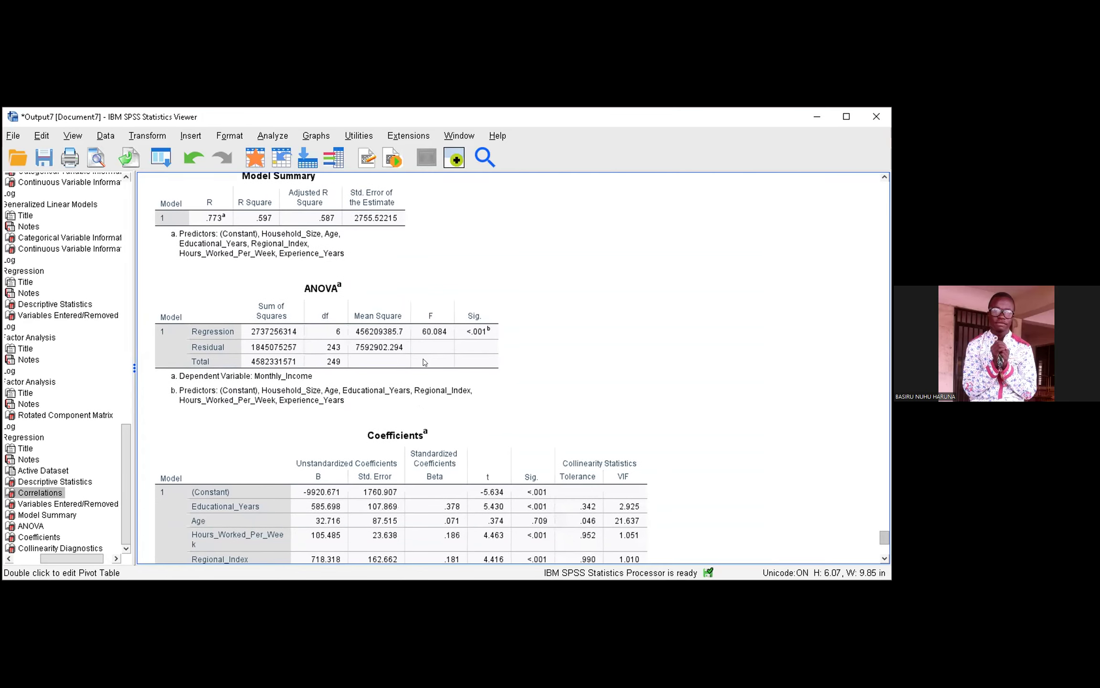
pyautogui.scroll(2, 598, 509)
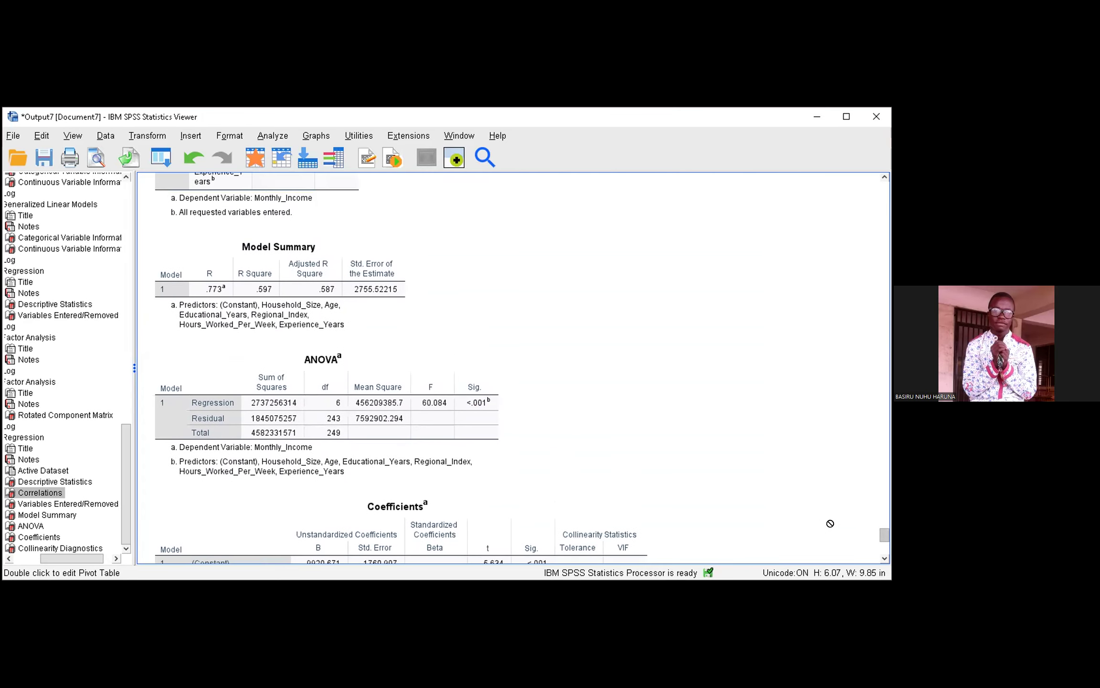
pyautogui.scroll(-2, 831, 523)
pyautogui.scroll(1, 884, 538)
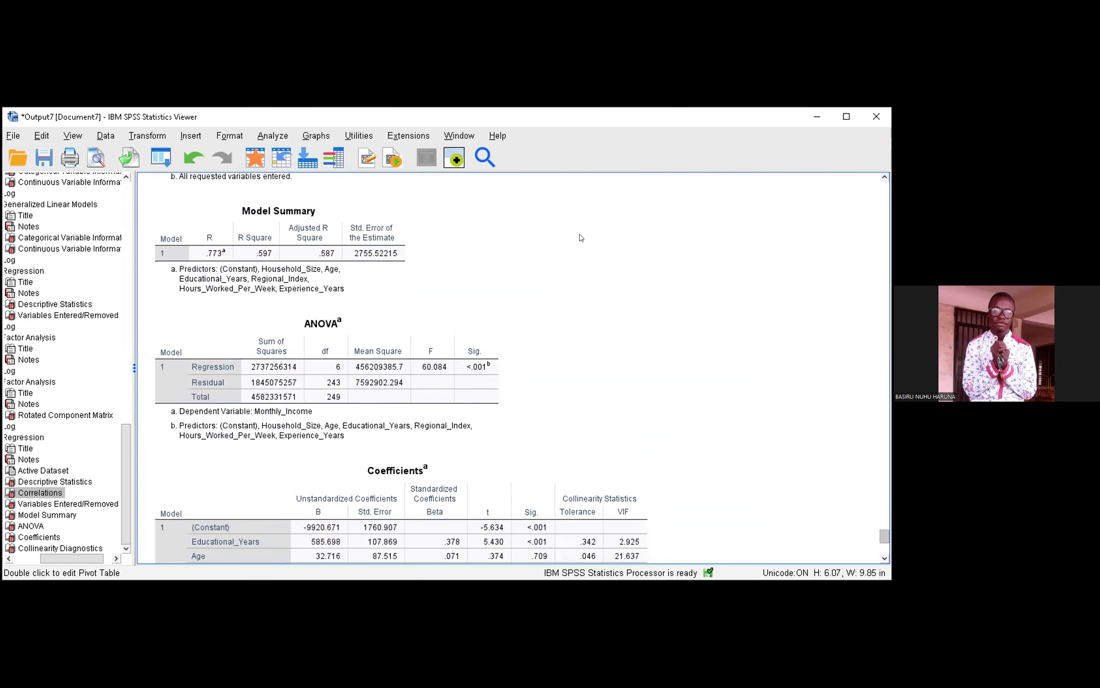
pyautogui.scroll(-10, 579, 236)
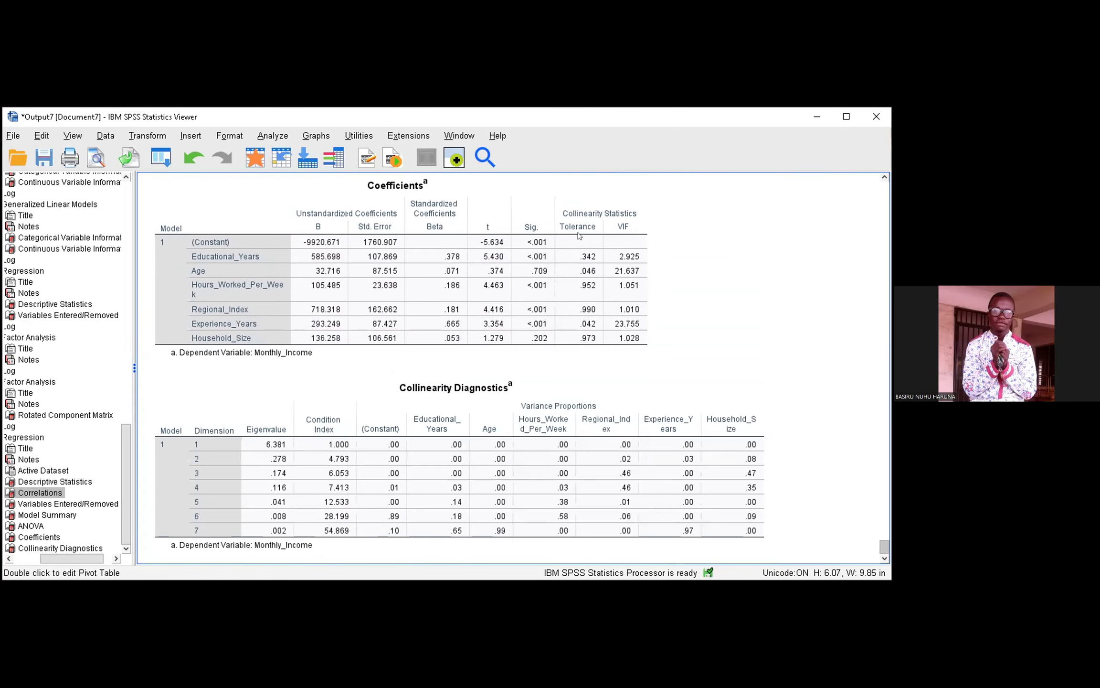
# Examine the Tolerance and VIF values of each predictor in the Coefficients table to assess multicollinearity.
pyautogui.click(635, 271)
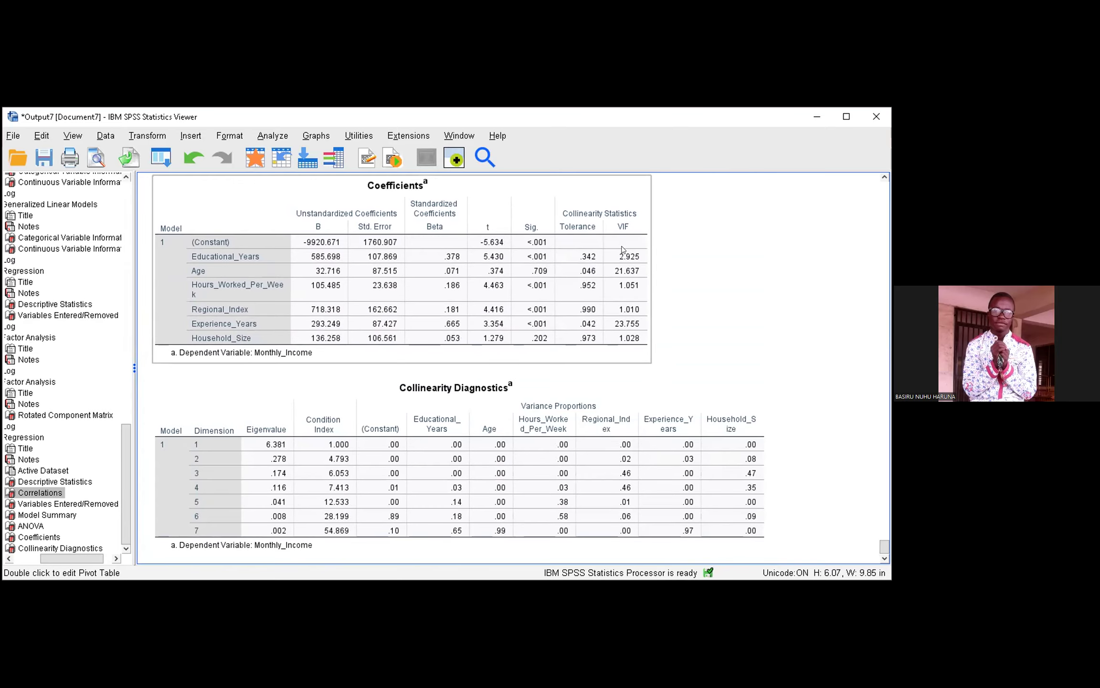
pyautogui.moveTo(621, 250); pyautogui.dragTo(720, 343)
pyautogui.click(700, 370)
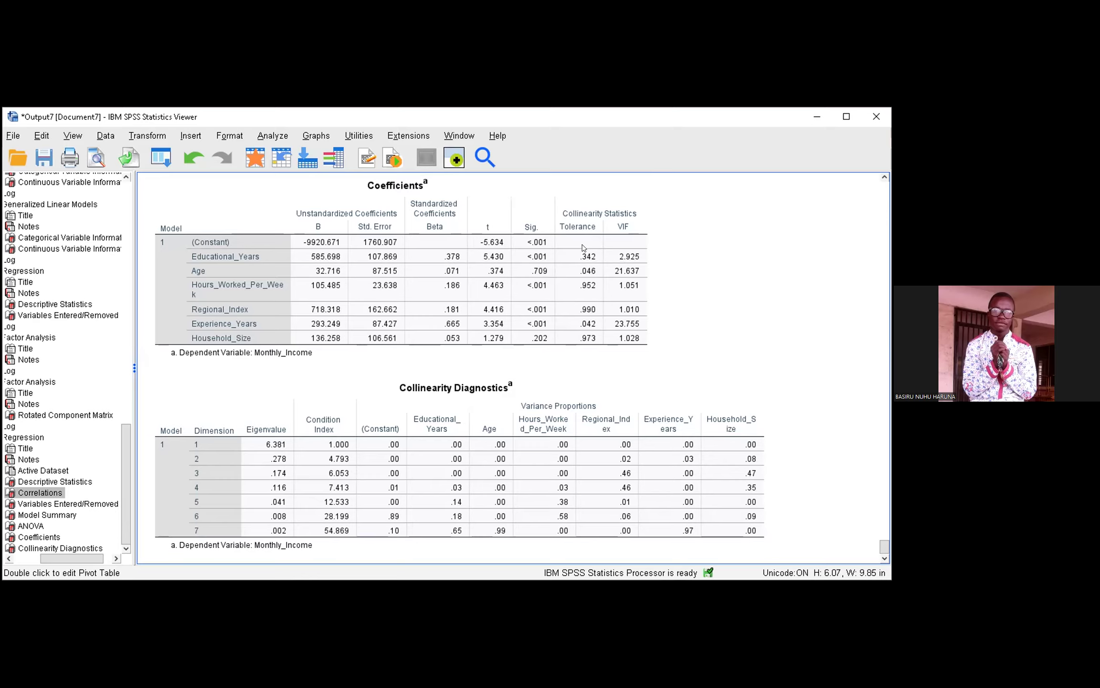
pyautogui.click(548, 352)
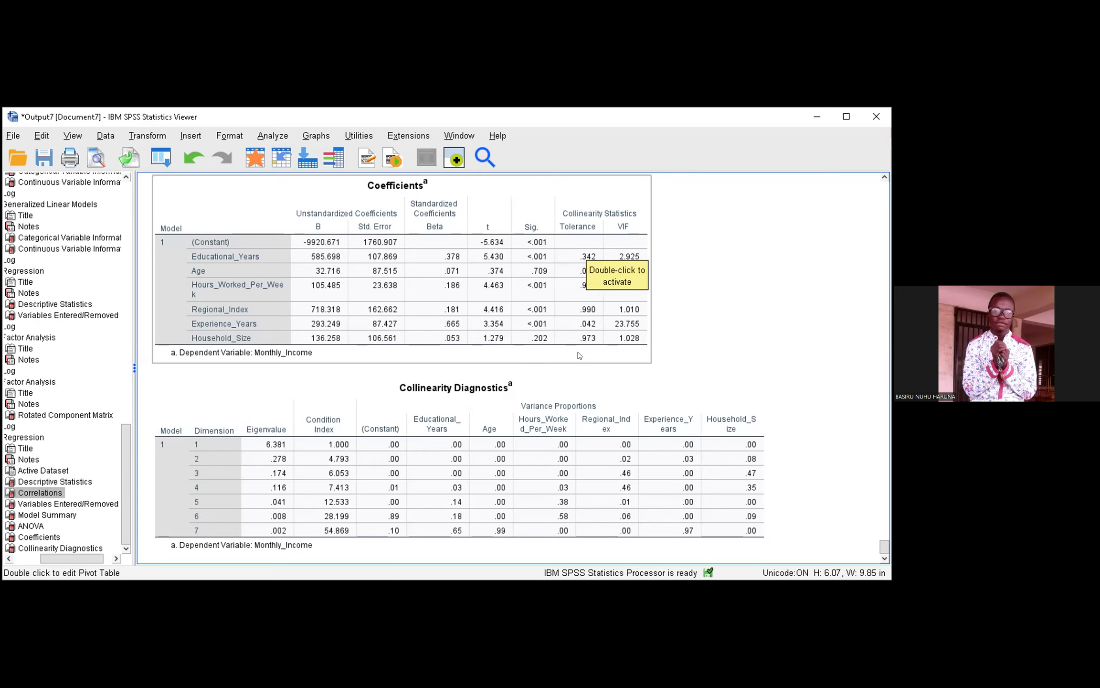
pyautogui.moveTo(621, 387); pyautogui.dragTo(700, 372)
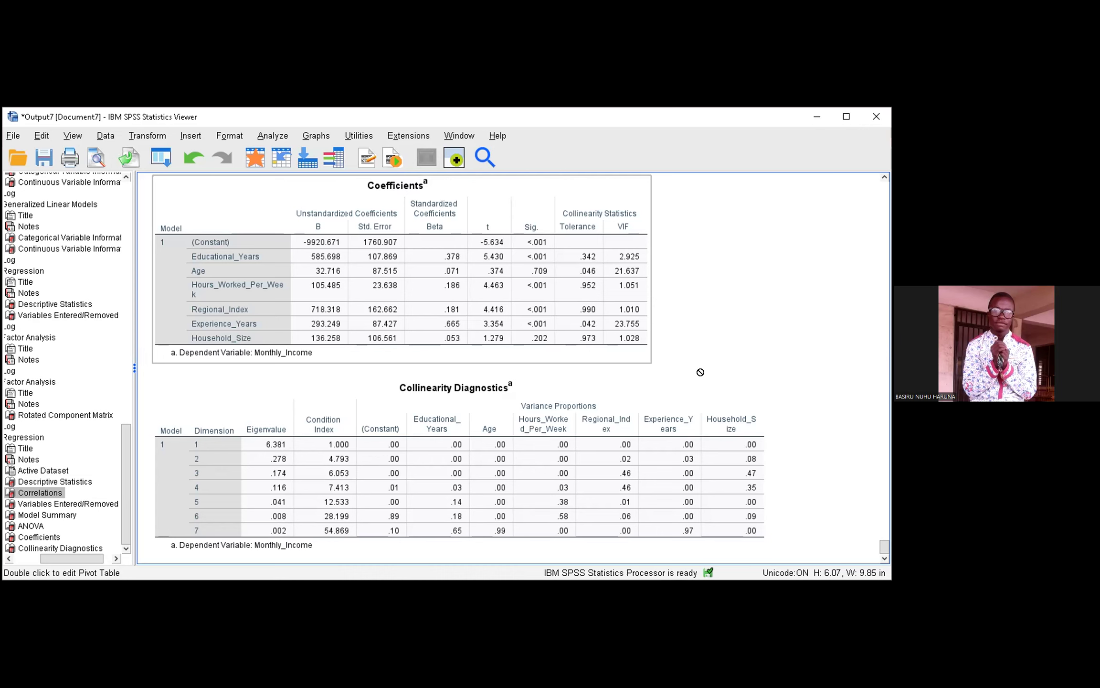
pyautogui.moveTo(700, 372); pyautogui.dragTo(700, 372)
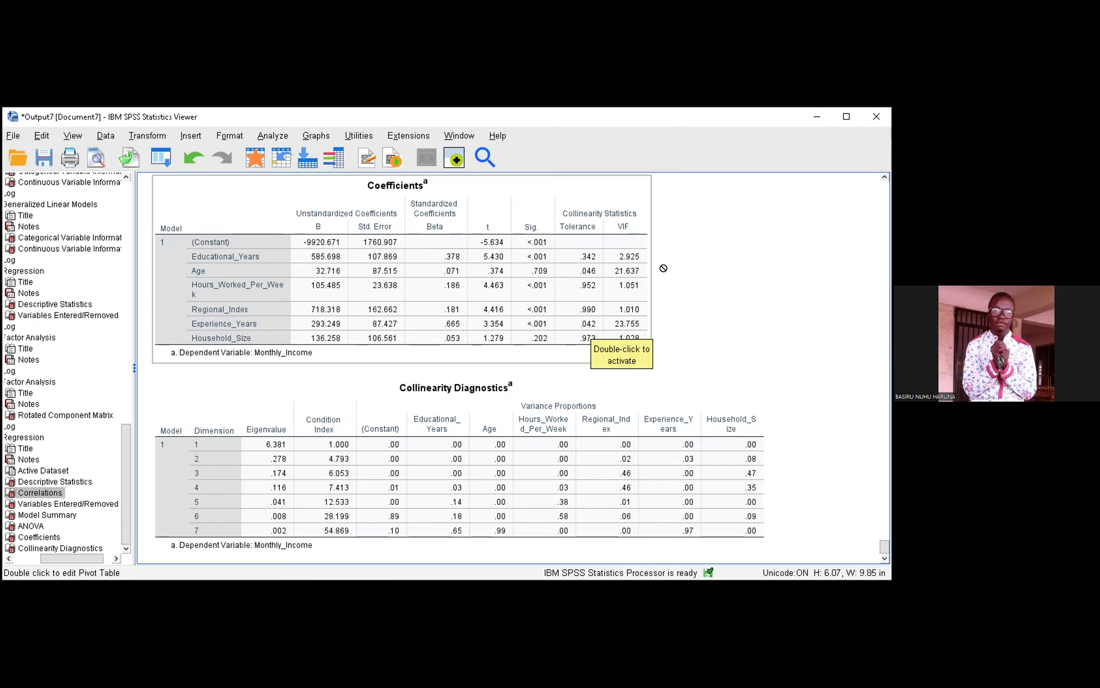
pyautogui.click(693, 353)
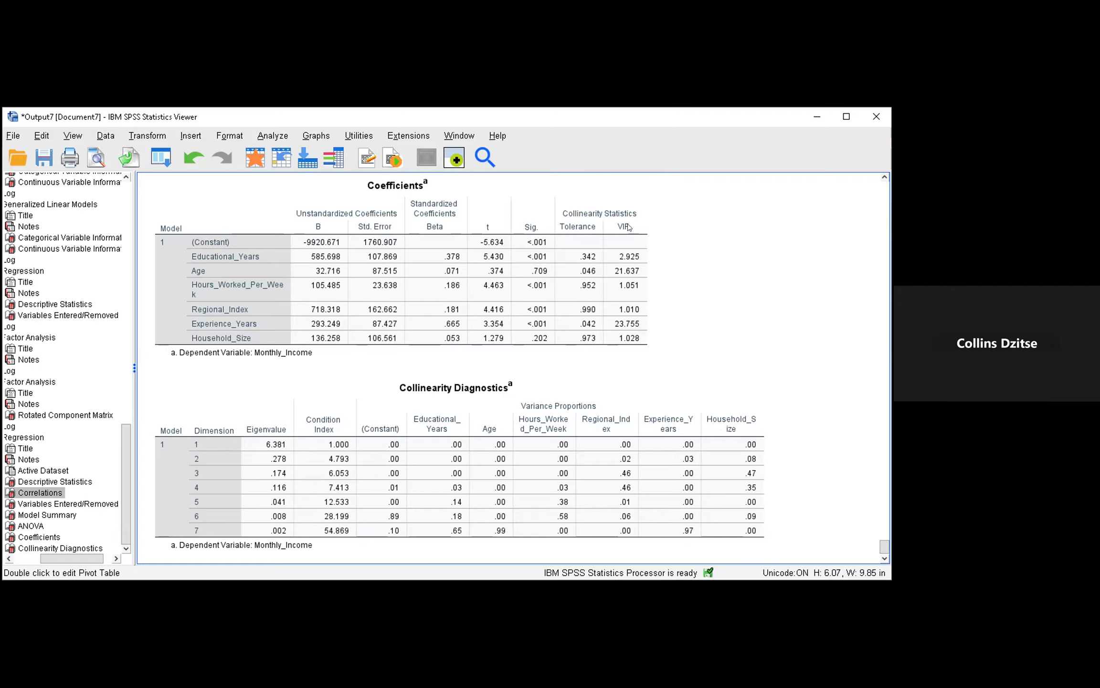
pyautogui.click(631, 268)
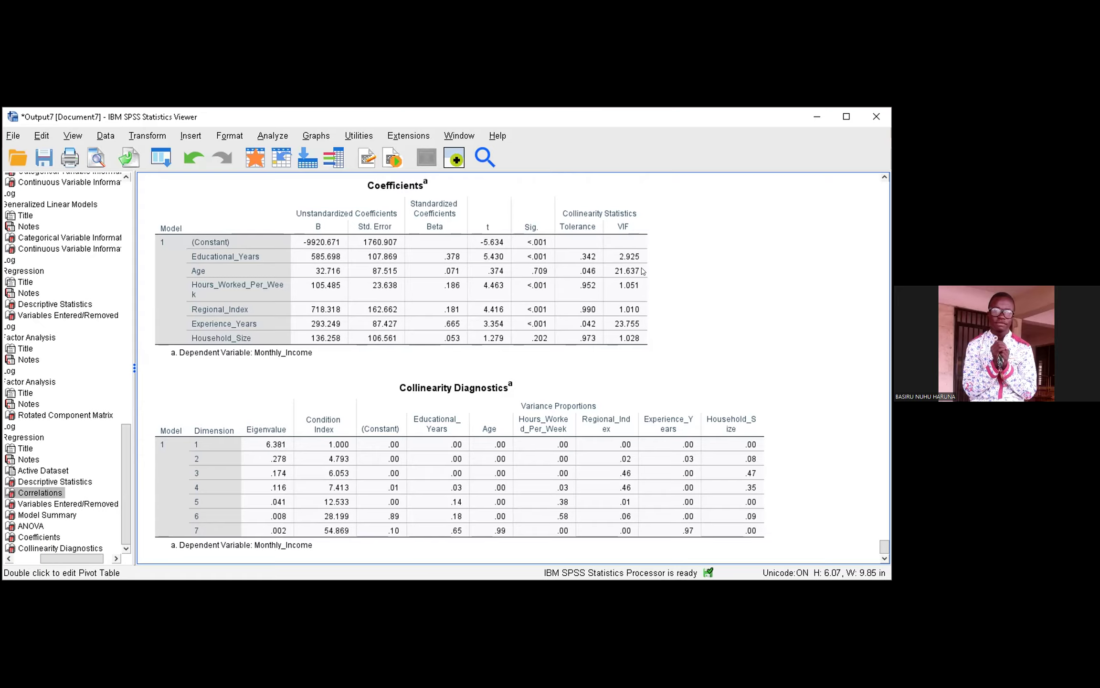
# Examine the Tolerance and VIF values of Age and Experience_Years in the Coefficients table, along with the Collinearity Diagnostics table below it.
pyautogui.click(256, 276)
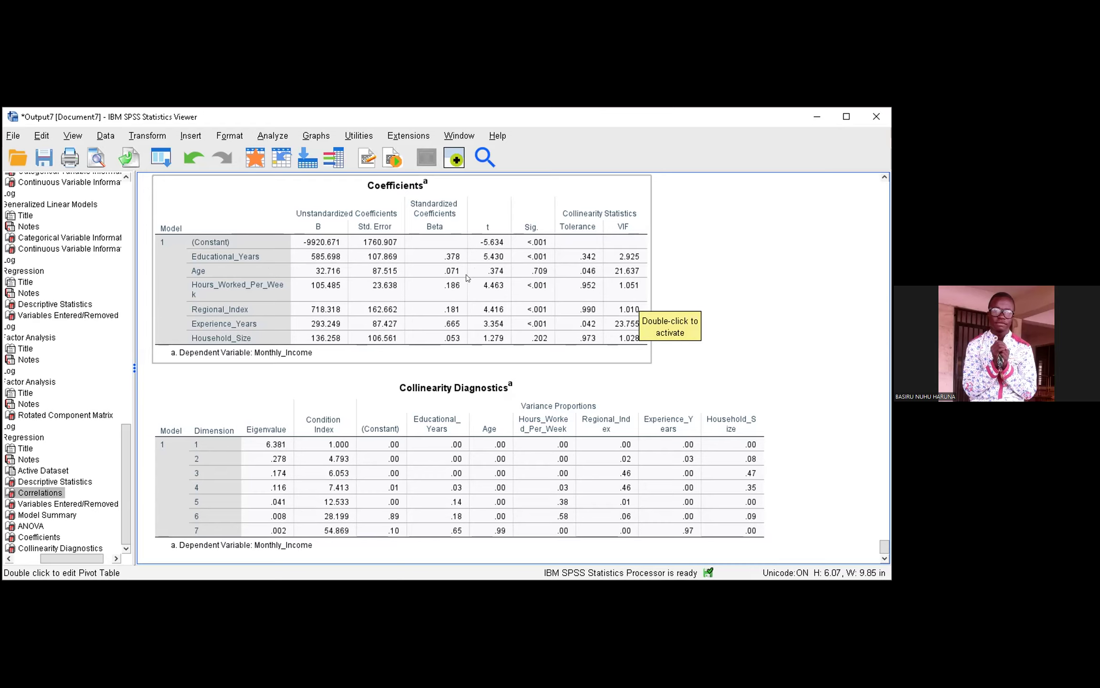
pyautogui.click(594, 275)
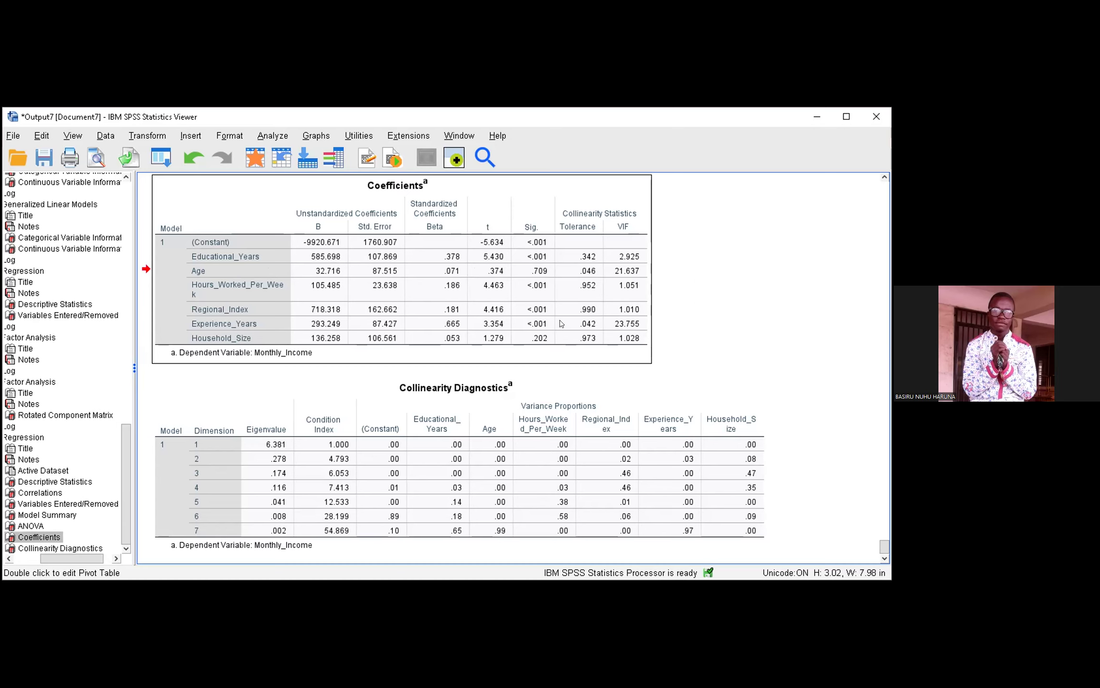
pyautogui.moveTo(561, 324); pyautogui.dragTo(665, 303)
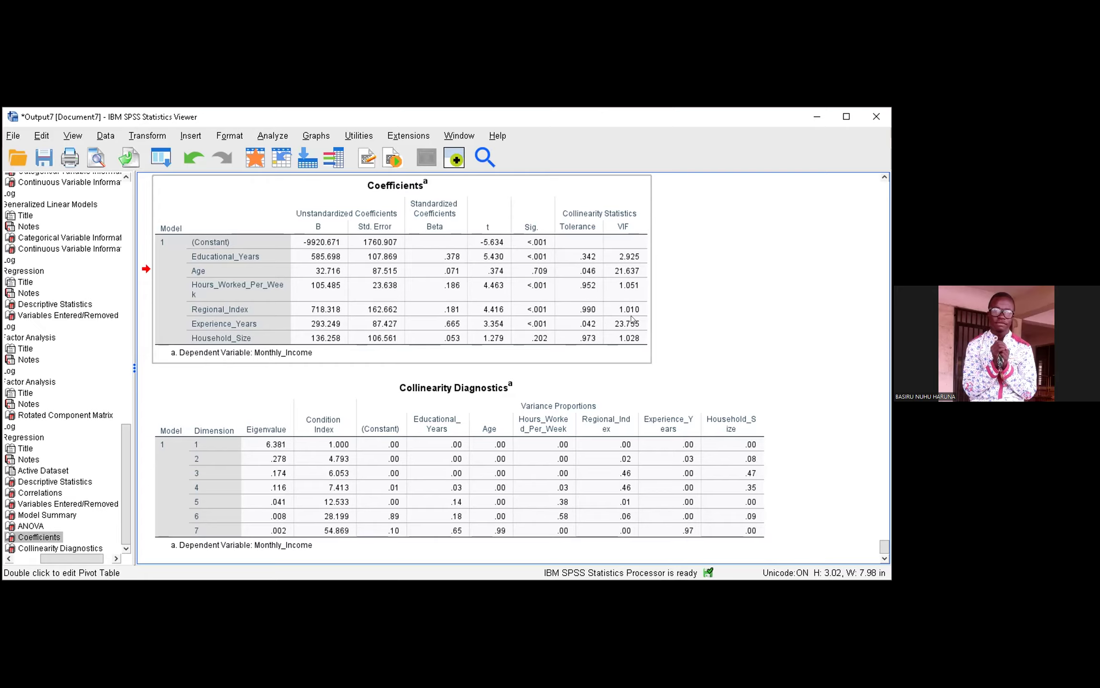
pyautogui.moveTo(631, 319); pyautogui.dragTo(707, 331)
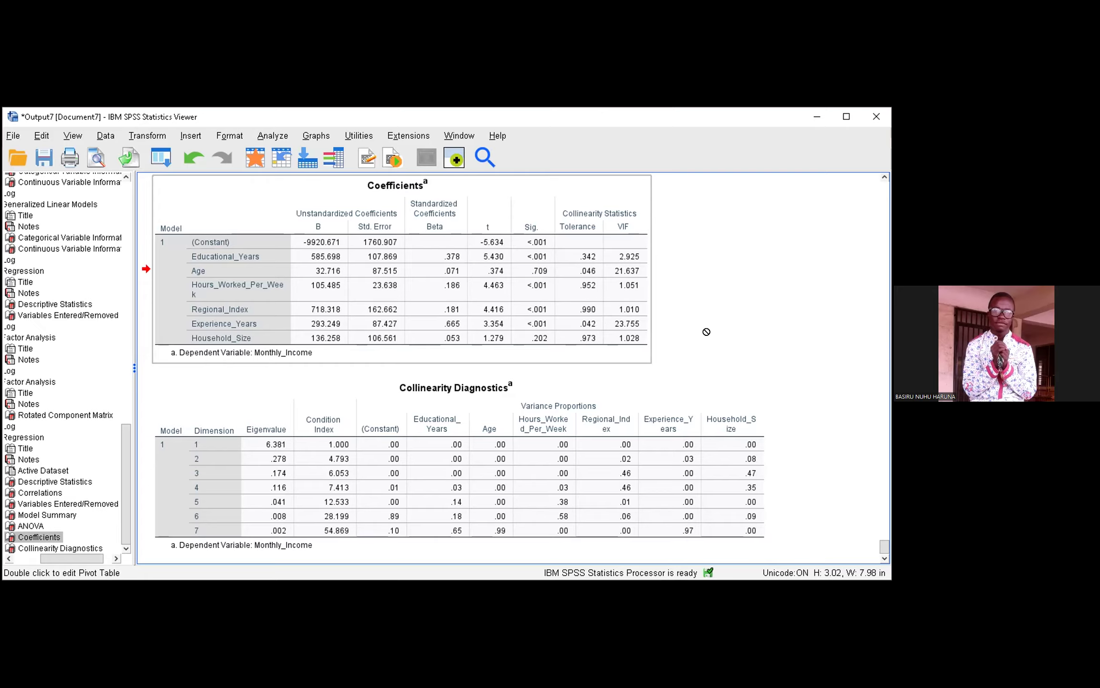
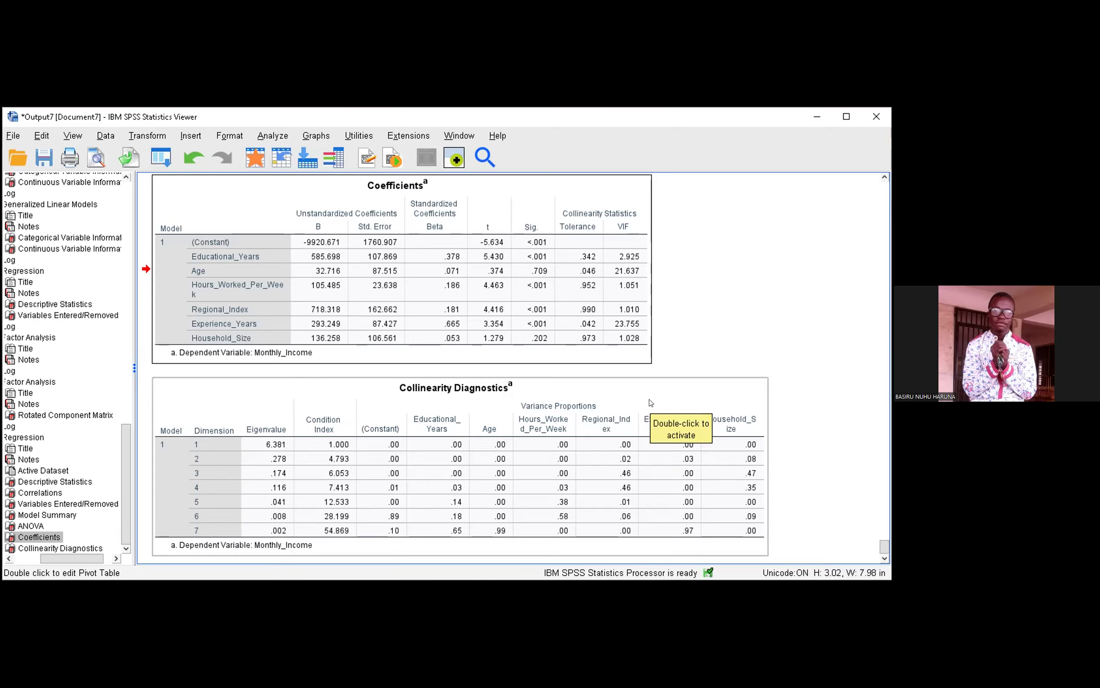
pyautogui.moveTo(649, 399); pyautogui.dragTo(696, 352)
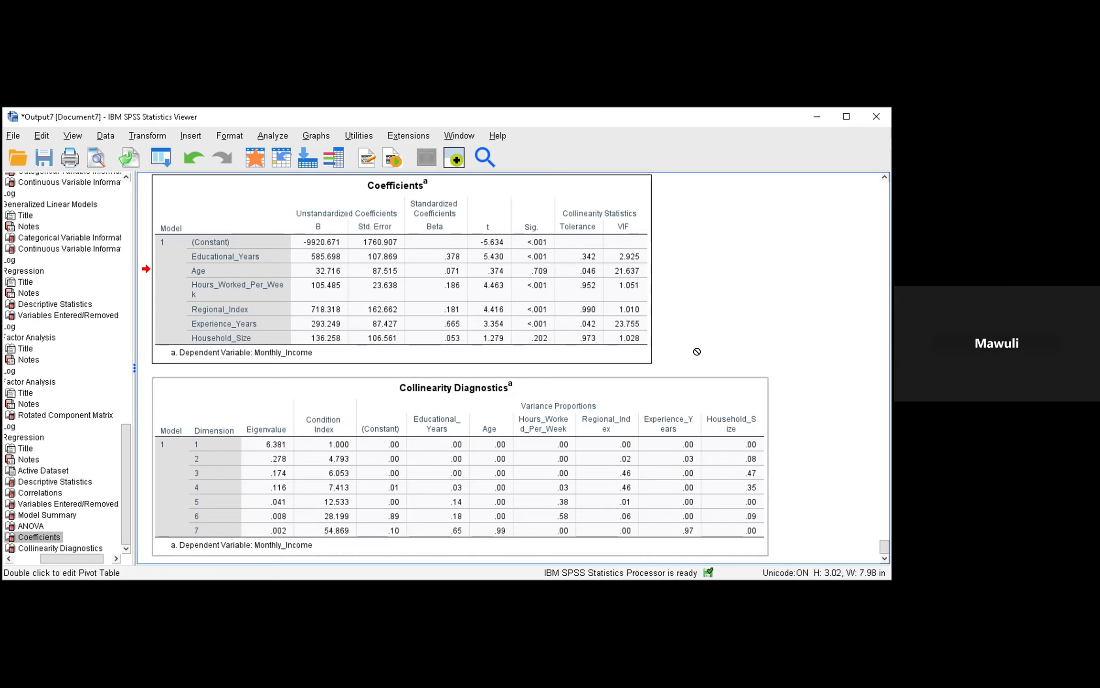
pyautogui.moveTo(697, 352); pyautogui.dragTo(687, 350)
pyautogui.moveTo(476, 500); pyautogui.dragTo(377, 560)
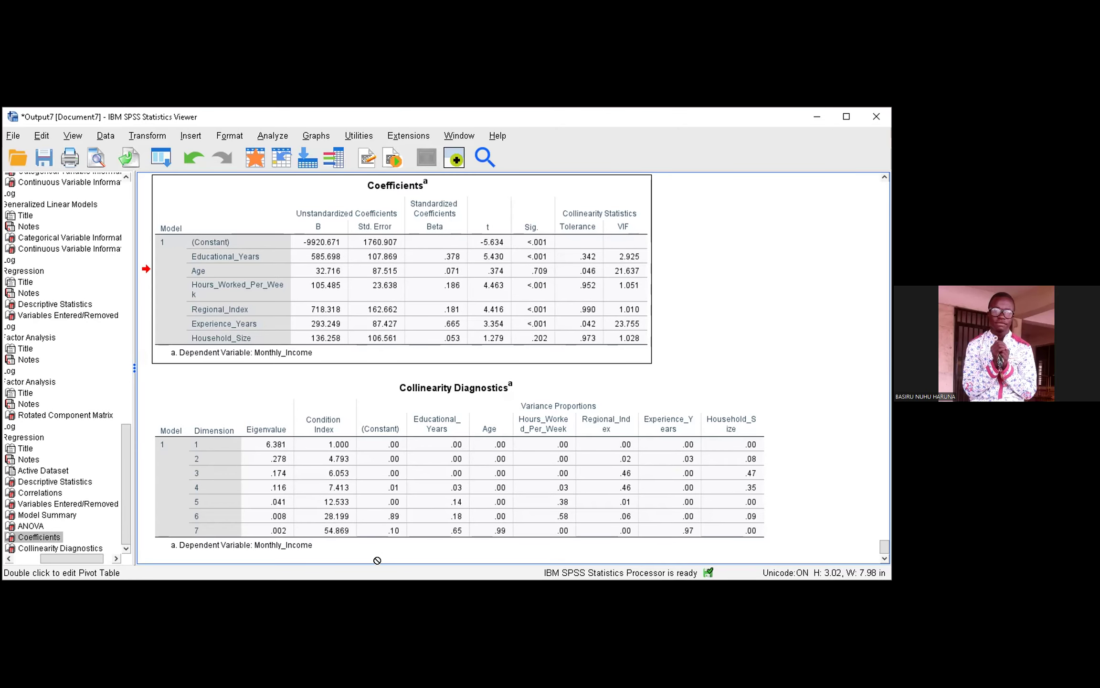
pyautogui.moveTo(377, 560); pyautogui.dragTo(377, 560)
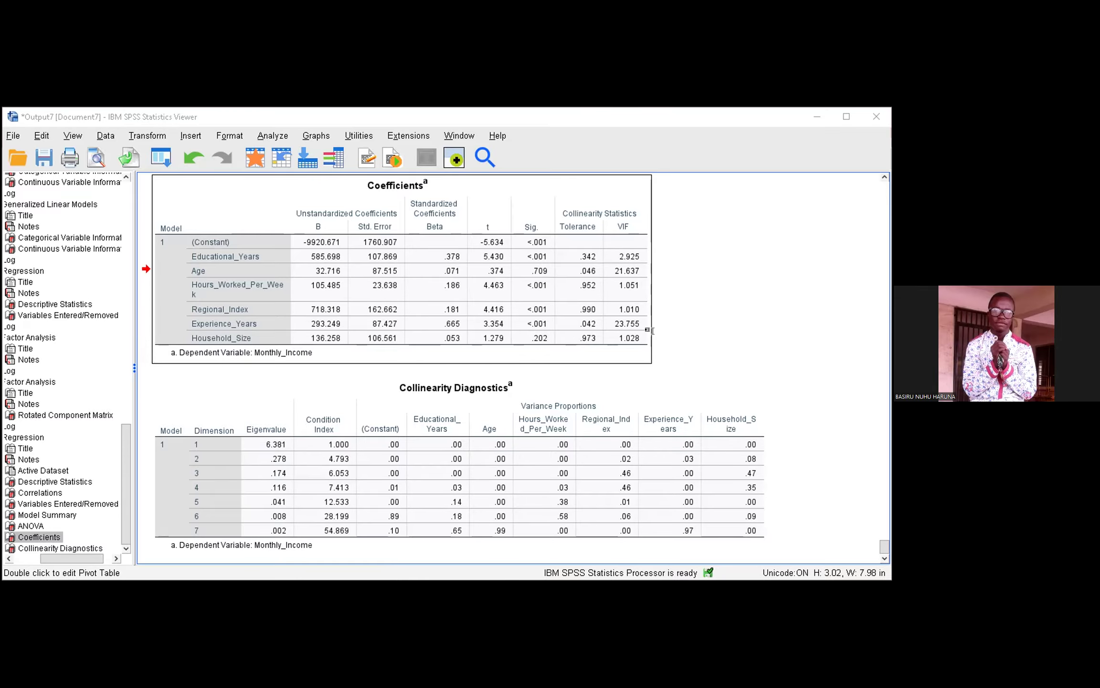
# Switch to the Nugs_Collinarity document in Word and go back to Table 1, the Pearson correlation matrix.
pyautogui.hotkey('alt', 'Tab')
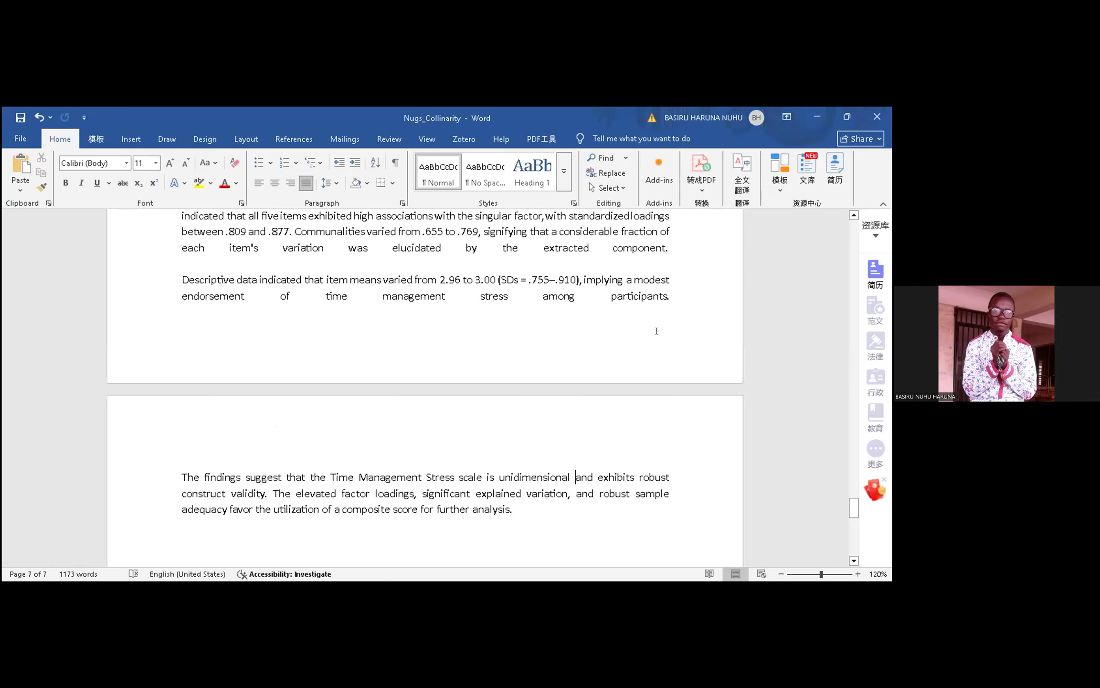
pyautogui.click(657, 331)
pyautogui.press('pageup')
pyautogui.press('pageup')
pyautogui.press('pageup')
pyautogui.press('pageup')
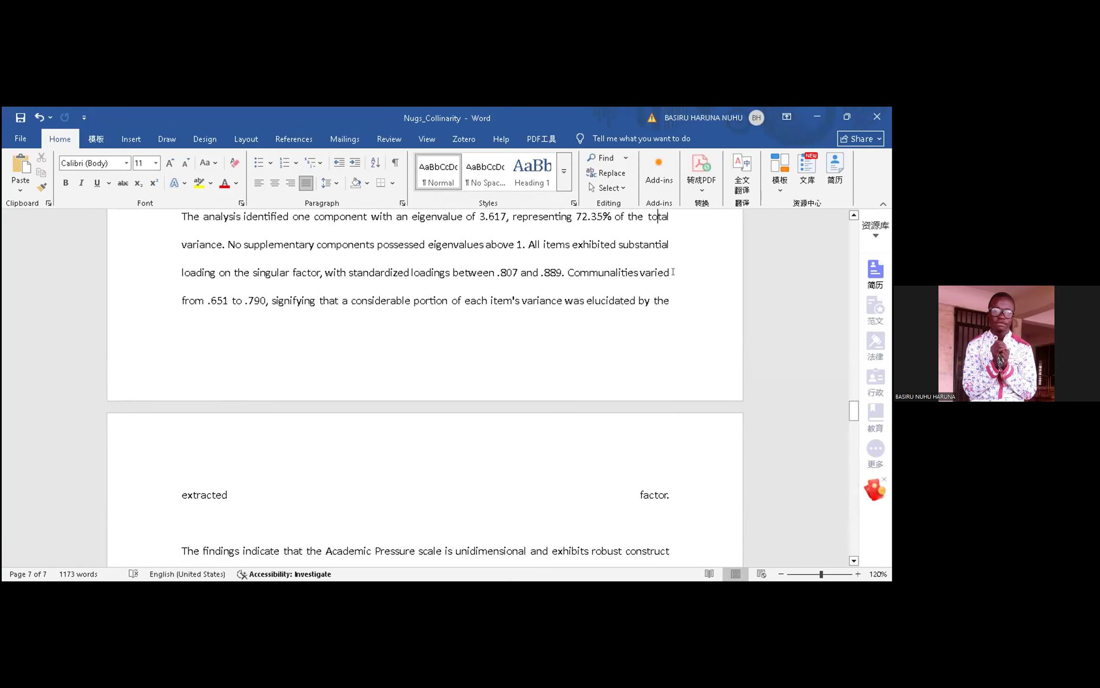
pyautogui.press('pageup')
pyautogui.press('pageup')
pyautogui.press('pageup')
pyautogui.press('pageup')
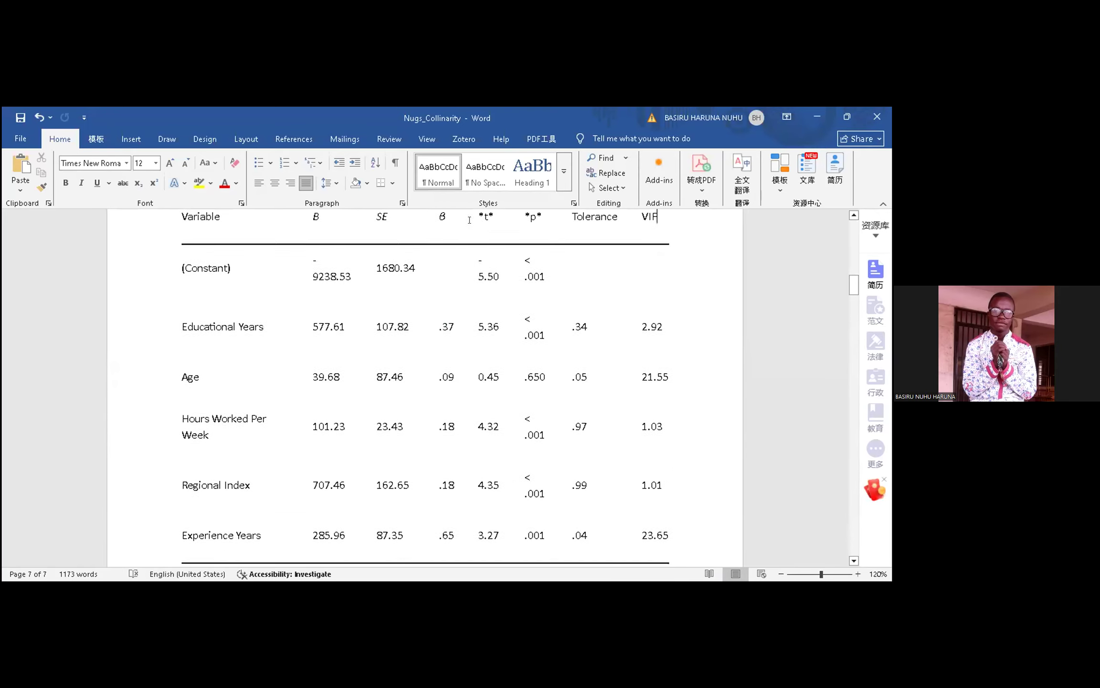
pyautogui.press('pageup')
pyautogui.press('pageup')
pyautogui.press('pageup')
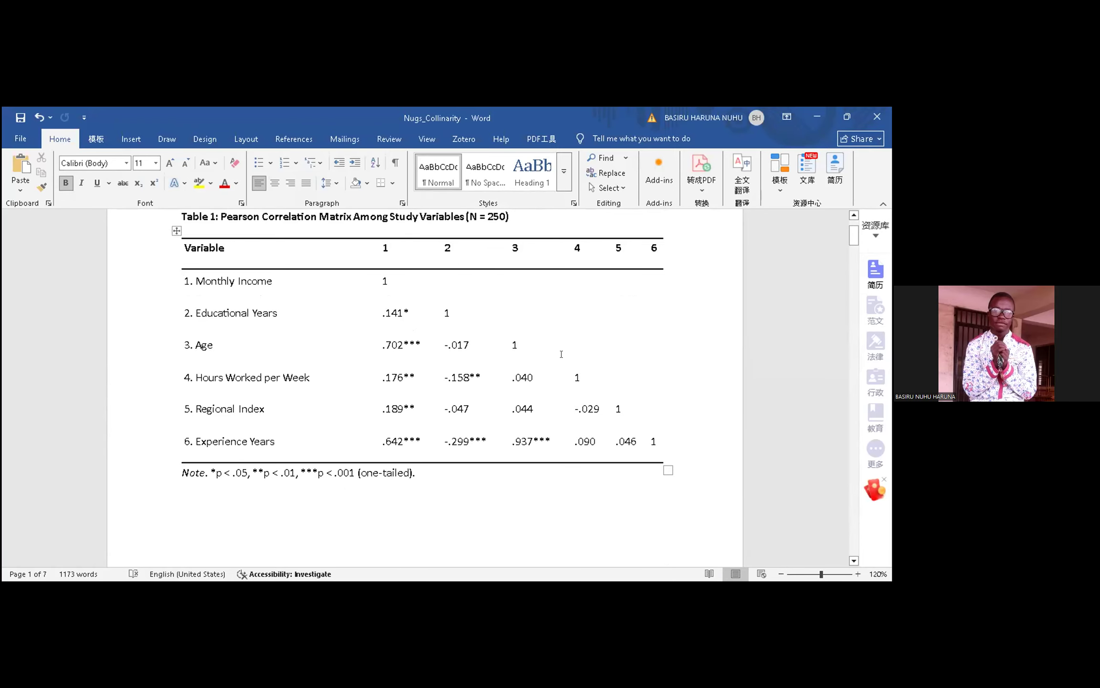
# Look over the layout of Table 1's correlation matrix and Table 2's multiple regression summary in the report.
pyautogui.click(657, 501)
pyautogui.press('Return')
pyautogui.press('Return')
pyautogui.press('Return')
pyautogui.press('Return')
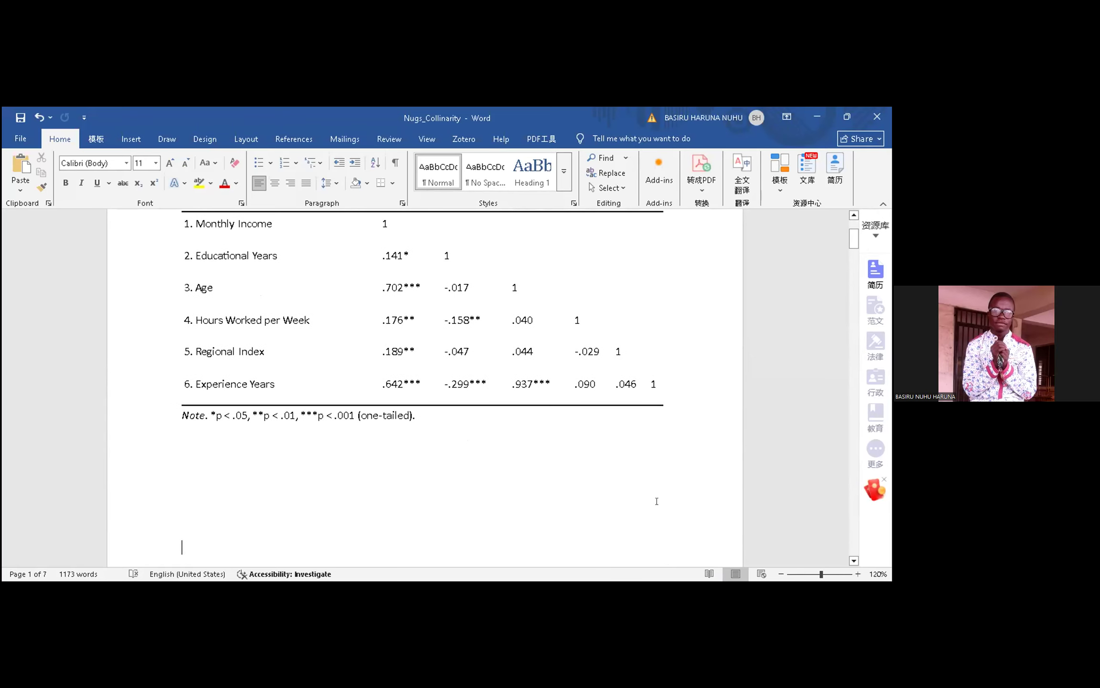
pyautogui.press('Return')
pyautogui.press('Return')
pyautogui.press('Return')
pyautogui.press('Return')
pyautogui.press('Return')
pyautogui.press('Down')
pyautogui.press('Down')
pyautogui.press('Down')
pyautogui.press('Down')
pyautogui.press('Down')
pyautogui.press('Down')
pyautogui.press('Down')
pyautogui.press('Down')
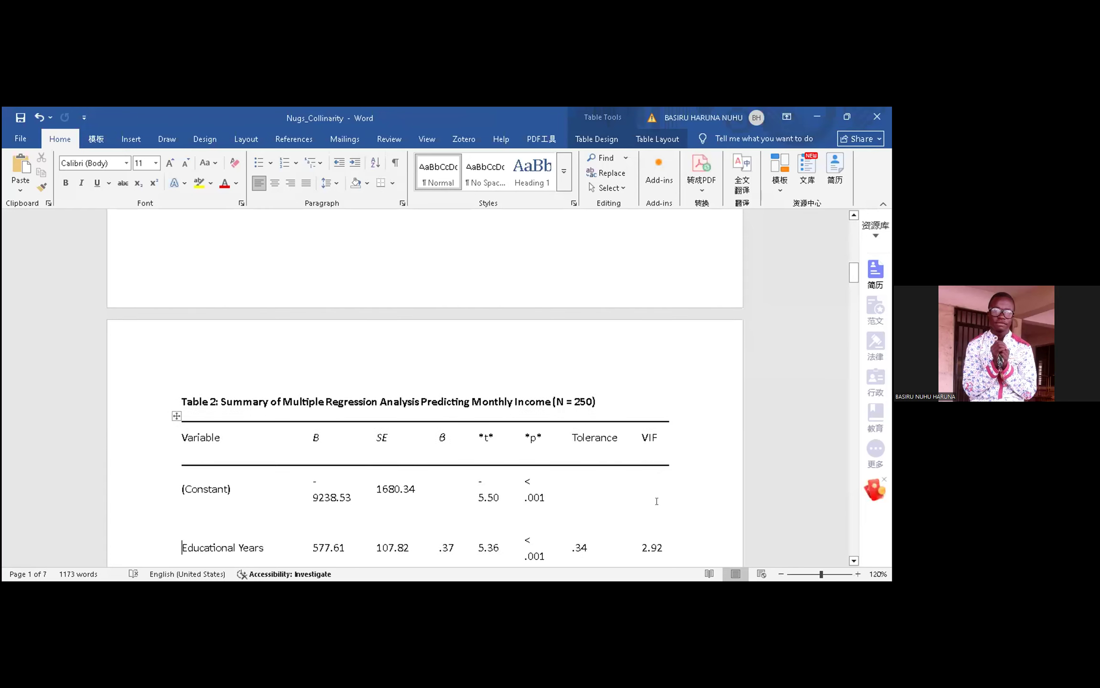
pyautogui.press('Up')
pyautogui.press('Up')
pyautogui.press('Up')
pyautogui.press('Up')
pyautogui.press('Up')
pyautogui.press('Up')
pyautogui.press('Up')
pyautogui.press('Up')
pyautogui.press('Up')
pyautogui.press('Up')
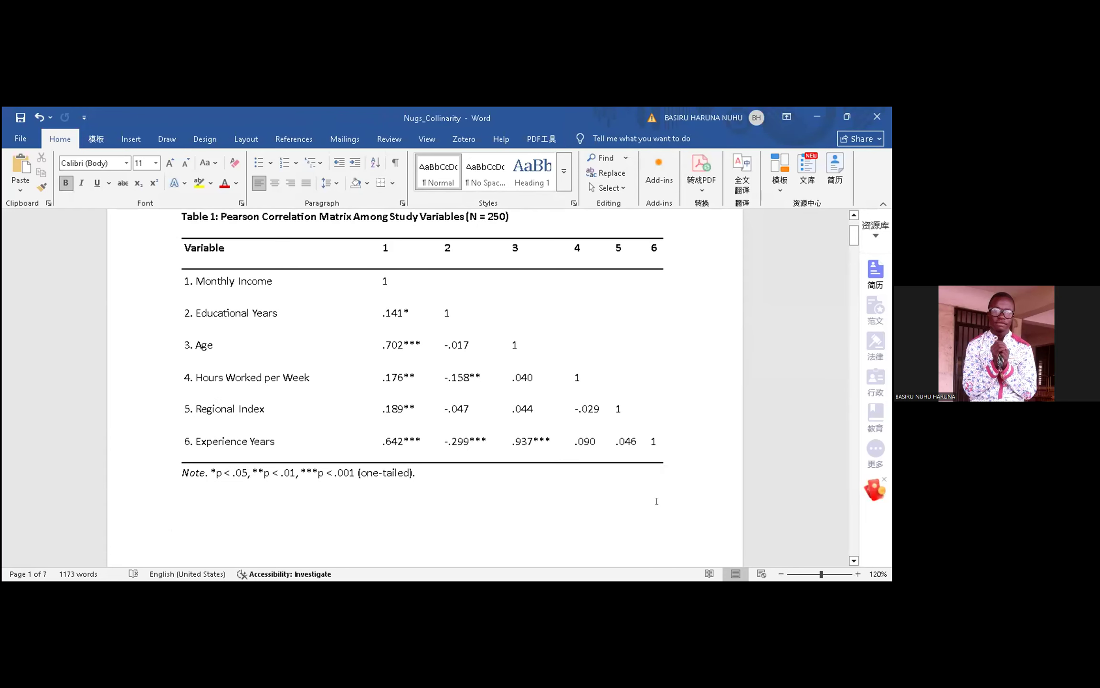
pyautogui.press('Down')
pyautogui.press('Down')
pyautogui.press('Down')
pyautogui.press('Down')
pyautogui.press('Down')
pyautogui.press('Down')
pyautogui.press('Down')
pyautogui.press('Down')
pyautogui.press('Down')
pyautogui.press('Down')
pyautogui.press('Down')
pyautogui.press('Down')
pyautogui.press('Down')
pyautogui.press('Down')
pyautogui.press('Down')
pyautogui.press('Down')
pyautogui.press('Down')
pyautogui.press('Down')
pyautogui.press('Down')
pyautogui.press('Down')
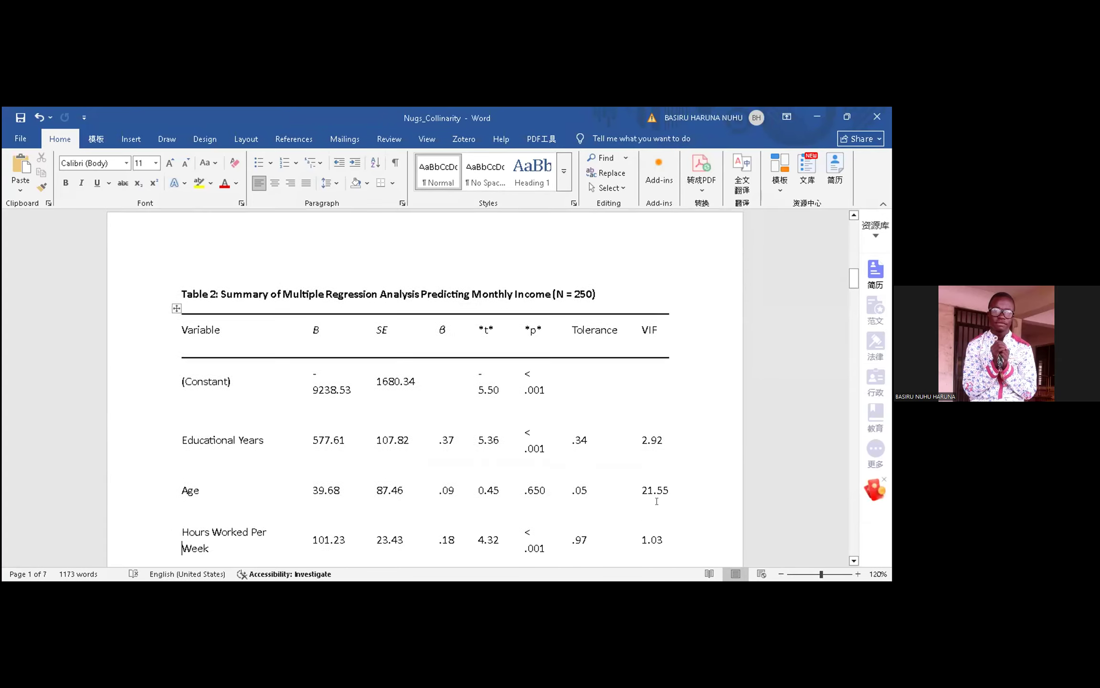
pyautogui.press('Down')
pyautogui.press('Down')
pyautogui.press('Down')
pyautogui.press('Down')
pyautogui.press('Down')
pyautogui.press('Up')
pyautogui.press('Up')
pyautogui.press('Up')
pyautogui.press('Up')
pyautogui.press('Up')
pyautogui.press('Up')
pyautogui.press('Up')
pyautogui.press('Up')
pyautogui.press('Up')
pyautogui.press('Up')
pyautogui.press('Up')
pyautogui.press('Up')
pyautogui.press('Up')
pyautogui.press('Up')
pyautogui.press('Up')
pyautogui.press('Down')
pyautogui.press('Down')
pyautogui.press('Down')
pyautogui.press('Down')
pyautogui.press('Down')
pyautogui.press('Down')
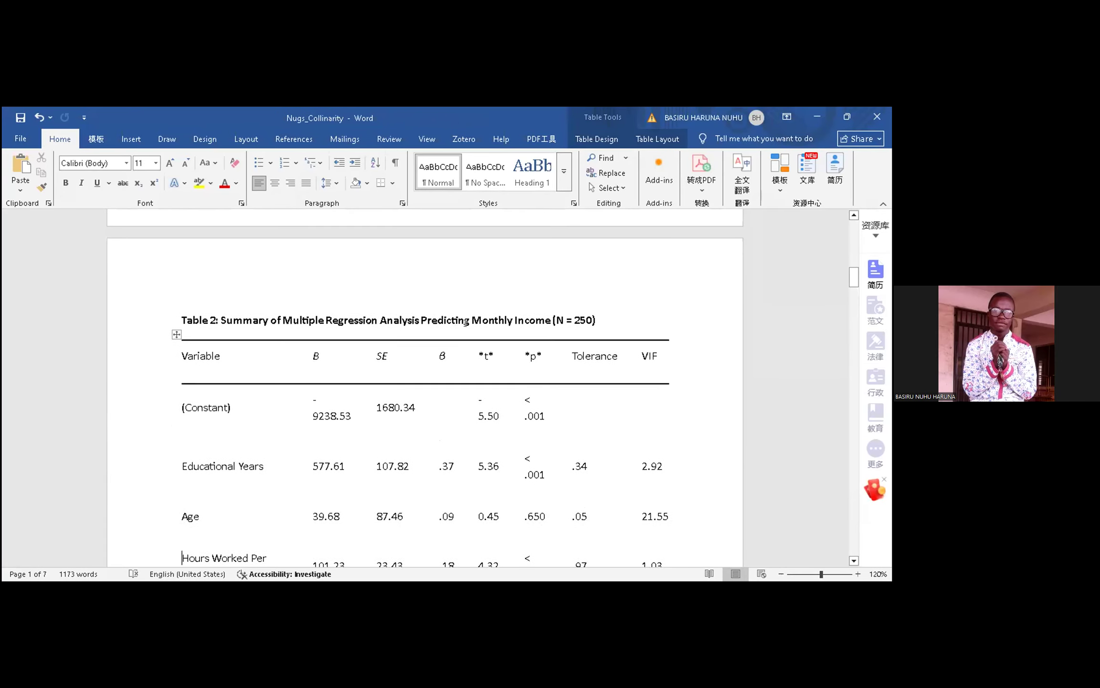
# Return to Table 1 and examine the correlation between Age and Experience Years.
pyautogui.press('Up')
pyautogui.press('Up')
pyautogui.press('Up')
pyautogui.press('Up')
pyautogui.press('Up')
pyautogui.press('Up')
pyautogui.press('Up')
pyautogui.press('Up')
pyautogui.press('Up')
pyautogui.press('Up')
pyautogui.press('Up')
pyautogui.press('Up')
pyautogui.press('Up')
pyautogui.press('Up')
pyautogui.press('Up')
pyautogui.press('Up')
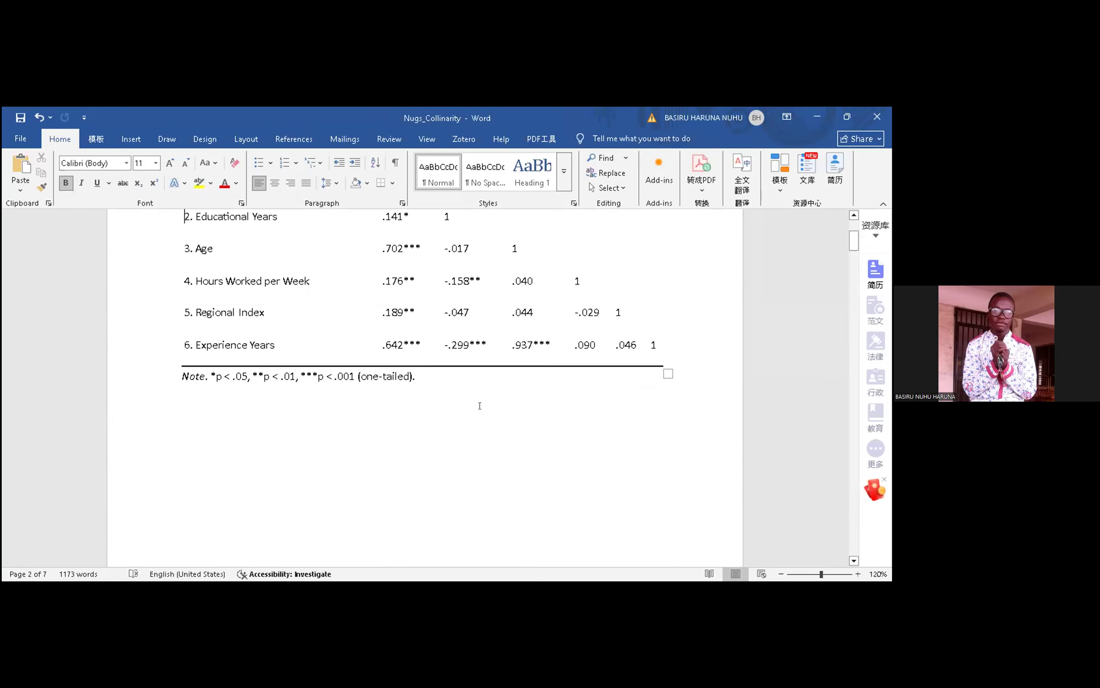
pyautogui.press('Up')
pyautogui.press('Up')
pyautogui.press('Up')
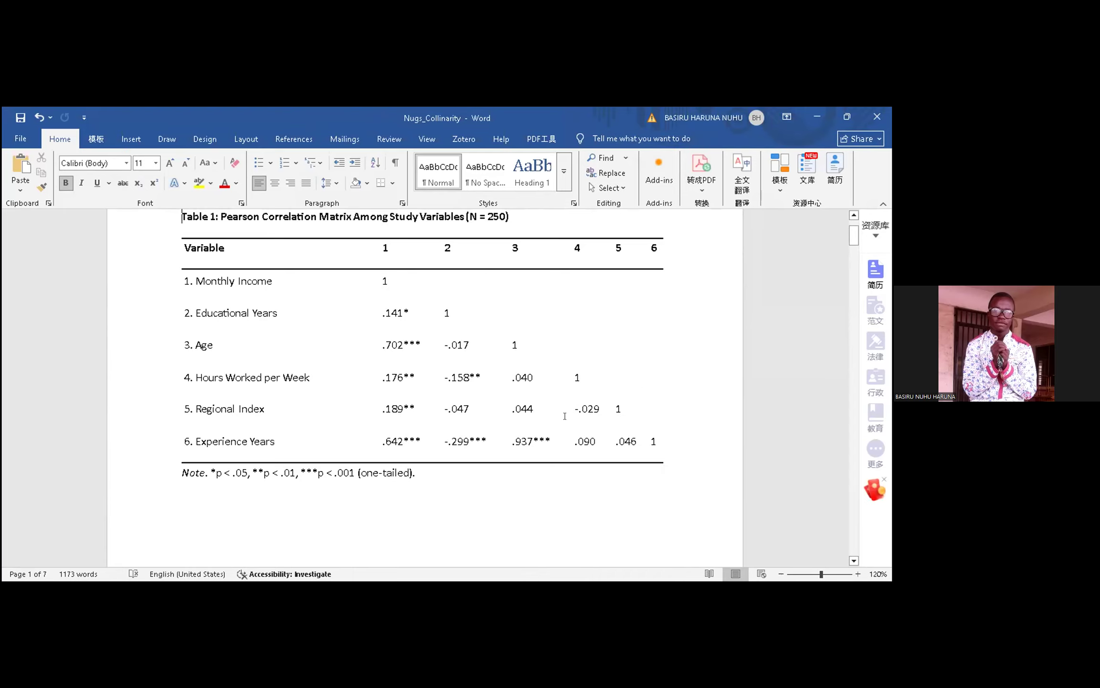
pyautogui.click(517, 444)
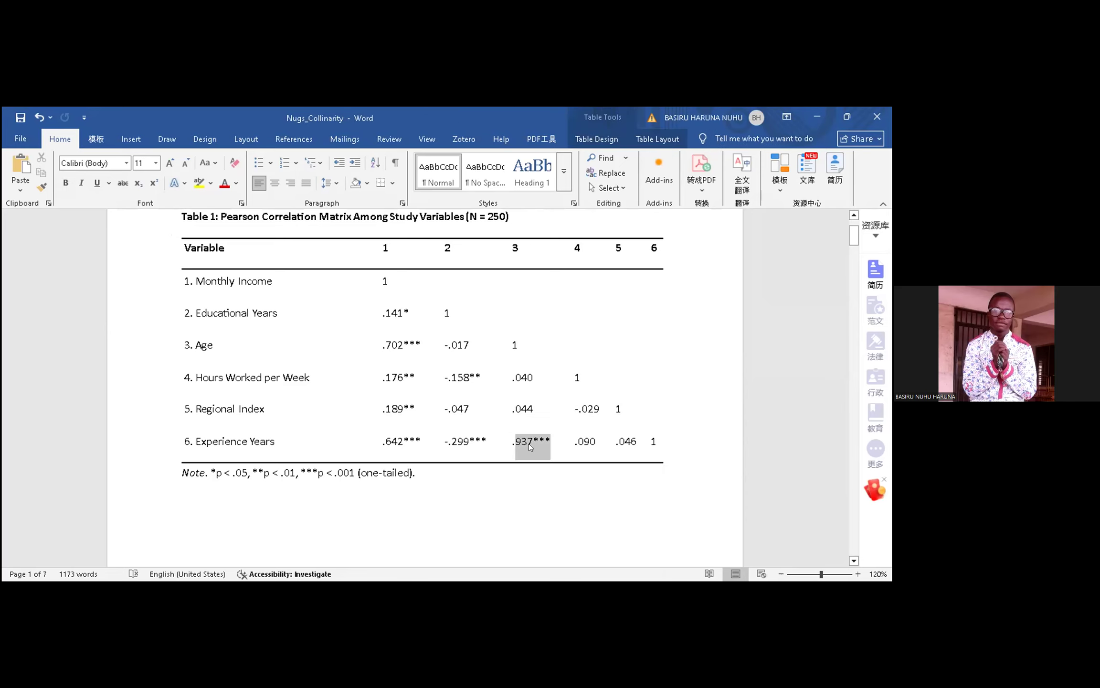
# Examine the Tolerance and VIF columns for each predictor in Table 2, the multiple regression summary.
pyautogui.click(572, 507)
pyautogui.press('Return')
pyautogui.press('Return')
pyautogui.press('Return')
pyautogui.press('Return')
pyautogui.press('Return')
pyautogui.press('Return')
pyautogui.press('Return')
pyautogui.press('Return')
pyautogui.press('Return')
pyautogui.press('Return')
pyautogui.press('Return')
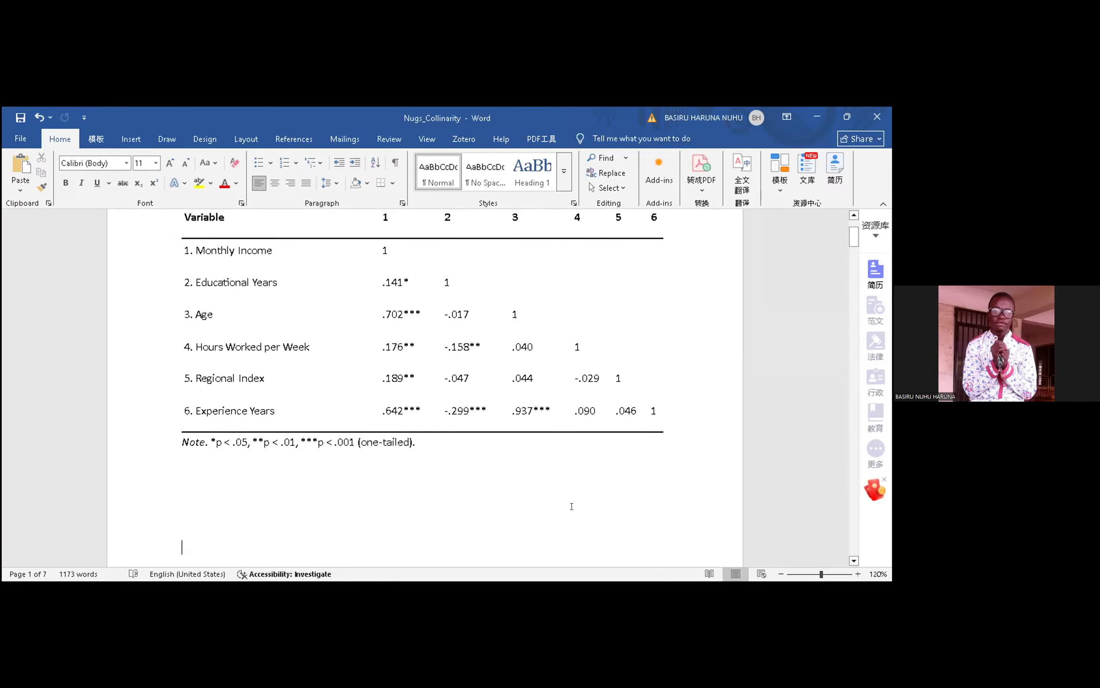
pyautogui.press('Down')
pyautogui.press('Down')
pyautogui.press('Down')
pyautogui.press('Down')
pyautogui.press('Down')
pyautogui.press('Down')
pyautogui.press('Down')
pyautogui.press('Down')
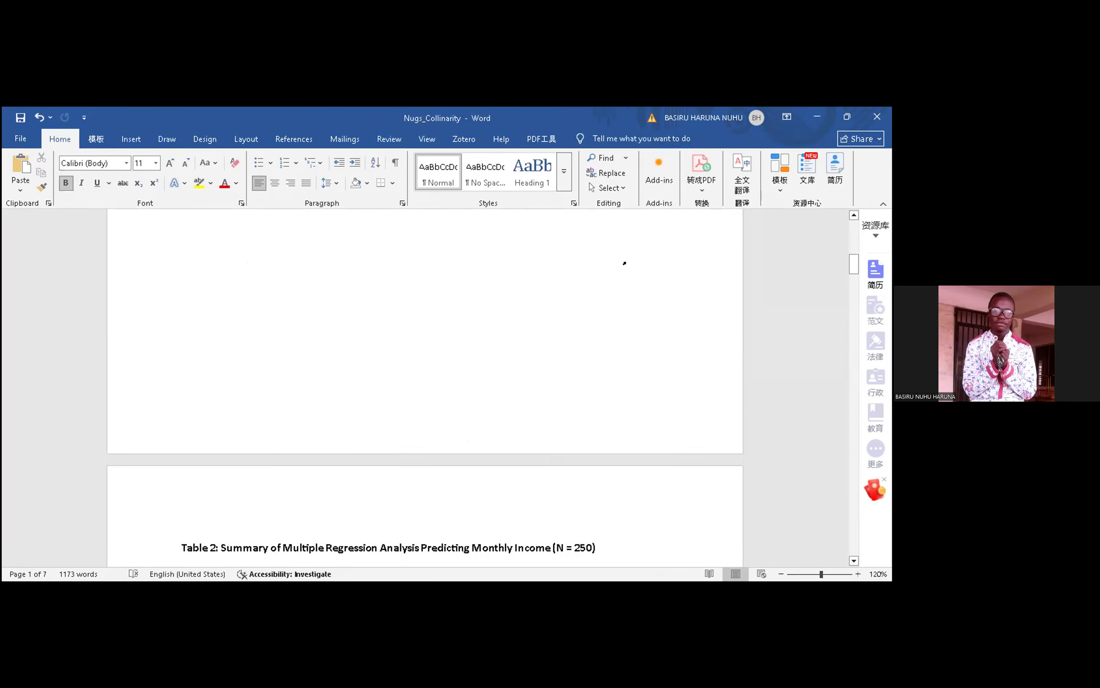
pyautogui.press('Down')
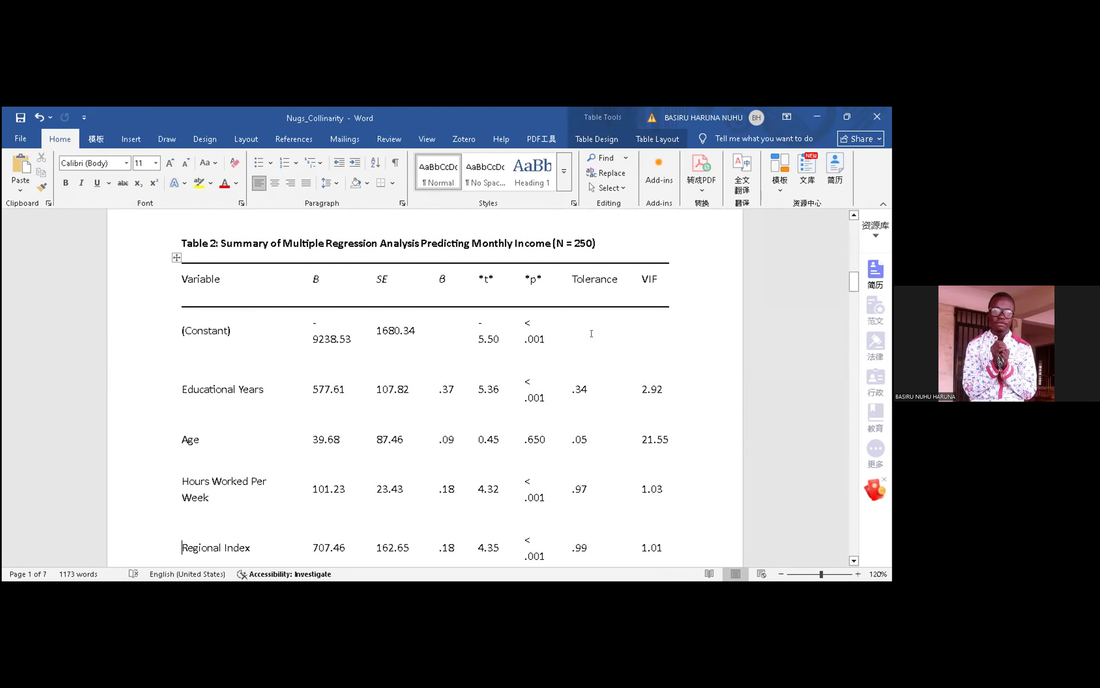
pyautogui.press('Down')
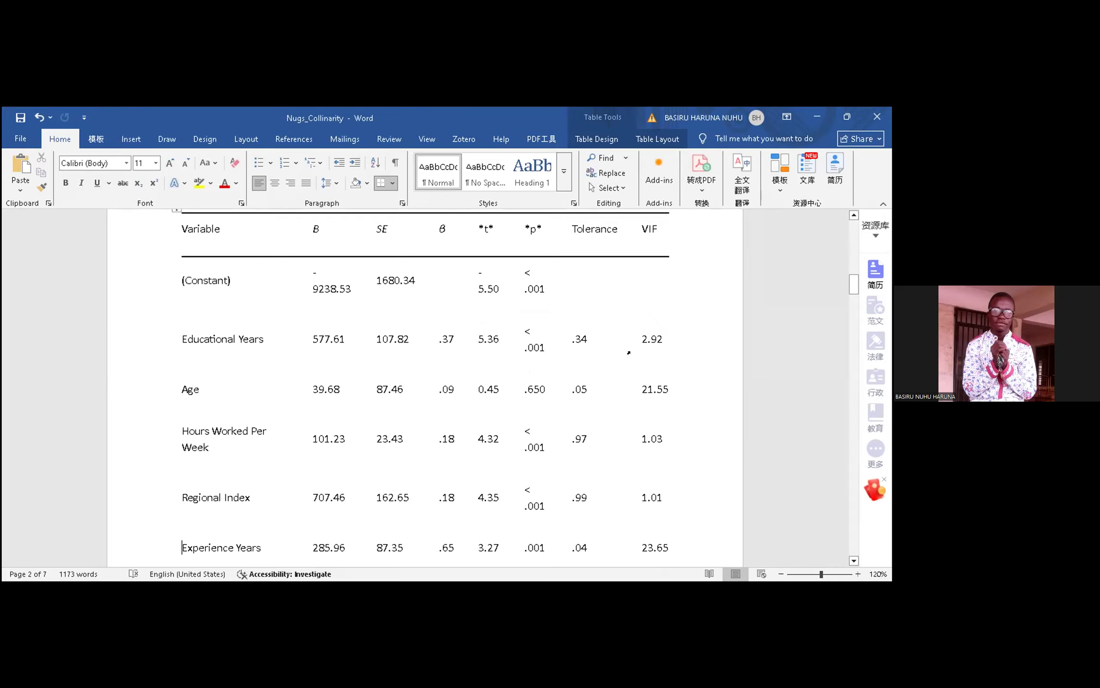
# Read past Table 2's note to the written interpretation of the correlations with monthly income.
pyautogui.click(696, 449)
pyautogui.press('Down')
pyautogui.press('Down')
pyautogui.press('Down')
pyautogui.press('Down')
pyautogui.press('Down')
pyautogui.press('Down')
pyautogui.press('Down')
pyautogui.press('Down')
pyautogui.press('Down')
pyautogui.press('Down')
pyautogui.press('Down')
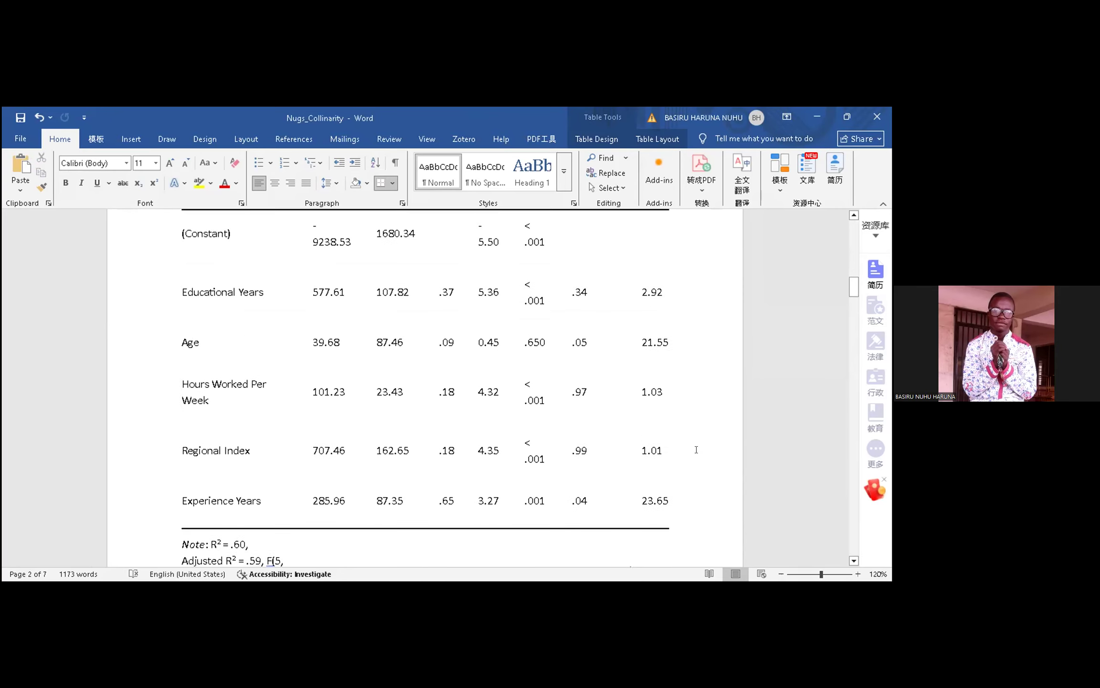
pyautogui.press('Down')
pyautogui.press('Down')
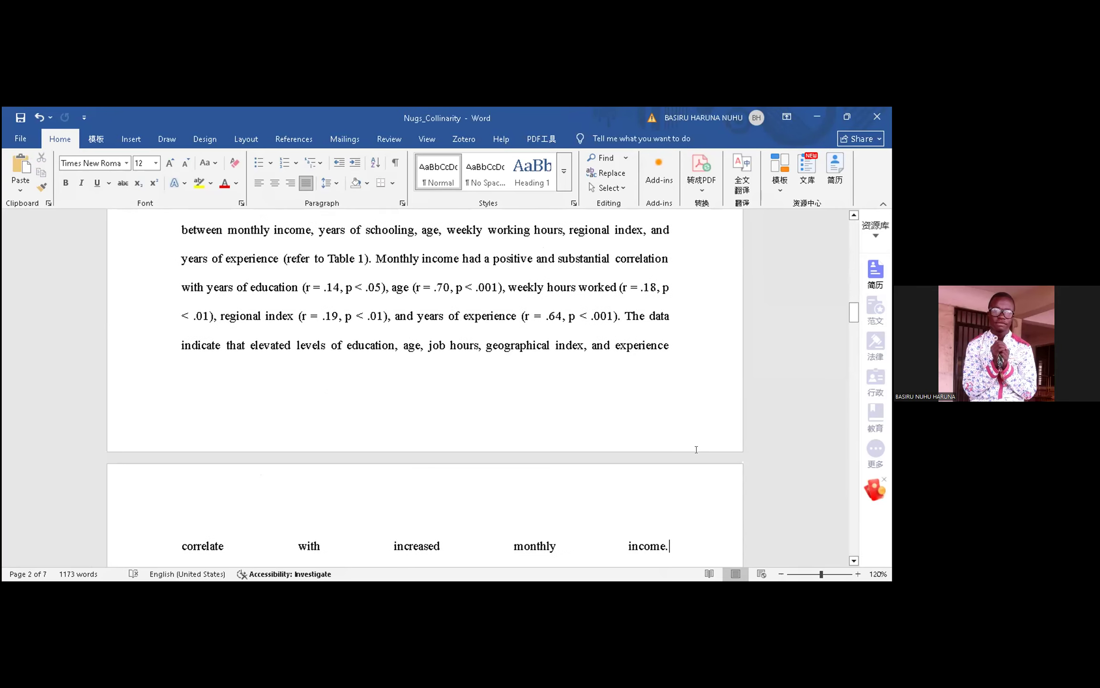
# Return to Table 2's regression summary and examine the predictors' coefficients and p values.
pyautogui.press('Up')
pyautogui.press('Up')
pyautogui.press('Up')
pyautogui.press('Up')
pyautogui.press('Up')
pyautogui.press('Up')
pyautogui.press('Up')
pyautogui.press('Up')
pyautogui.press('Up')
pyautogui.press('Up')
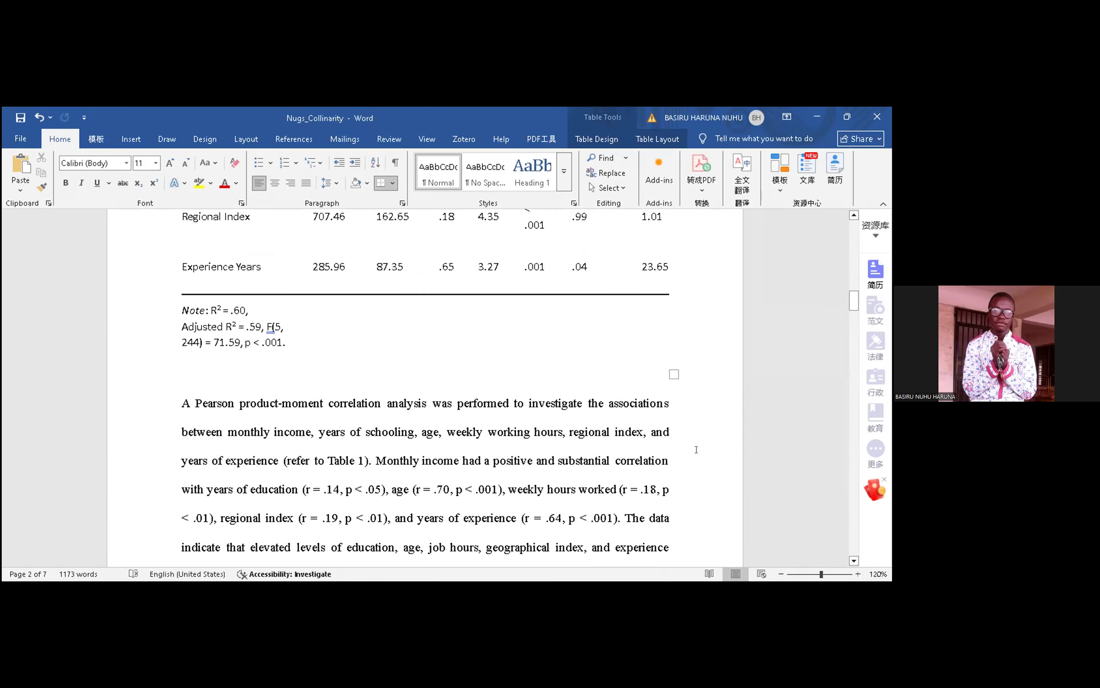
pyautogui.press('Up')
pyautogui.press('Up')
pyautogui.press('Up')
pyautogui.press('Up')
pyautogui.press('Up')
pyautogui.press('Up')
pyautogui.press('Up')
pyautogui.press('Up')
pyautogui.press('Up')
pyautogui.press('Up')
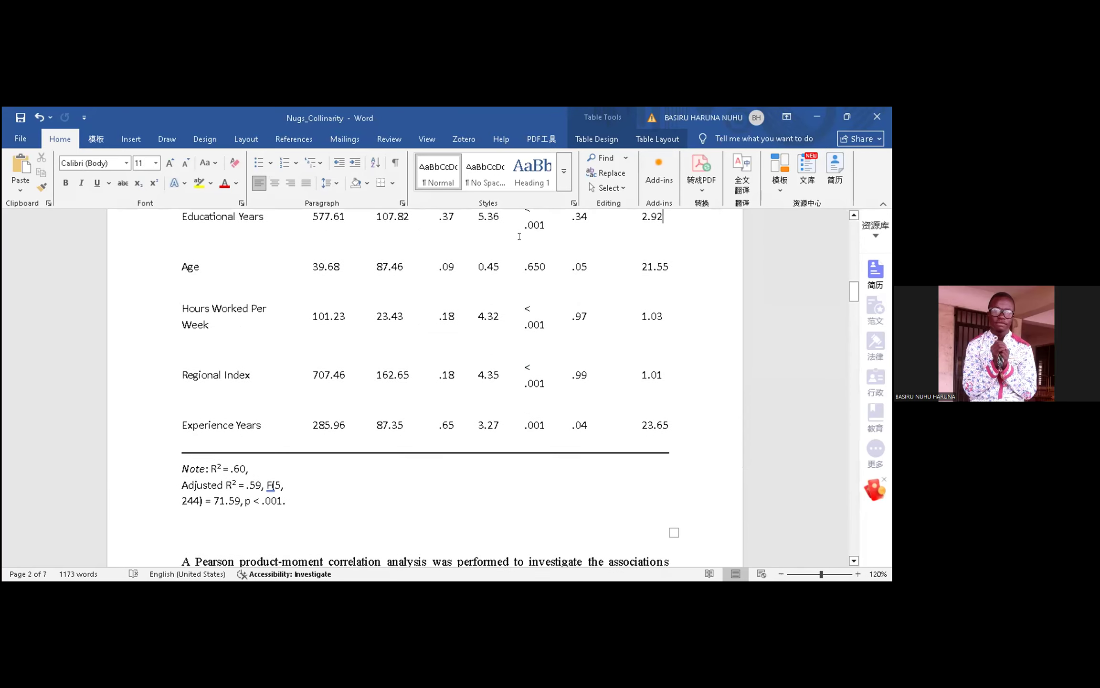
# Read on from Table 2's collinearity statistics to the Pearson correlation paragraph about monthly income.
pyautogui.press('Down')
pyautogui.press('Down')
pyautogui.press('Down')
pyautogui.press('Down')
pyautogui.press('Down')
pyautogui.press('Down')
pyautogui.press('Down')
pyautogui.press('Down')
pyautogui.press('Down')
pyautogui.press('Down')
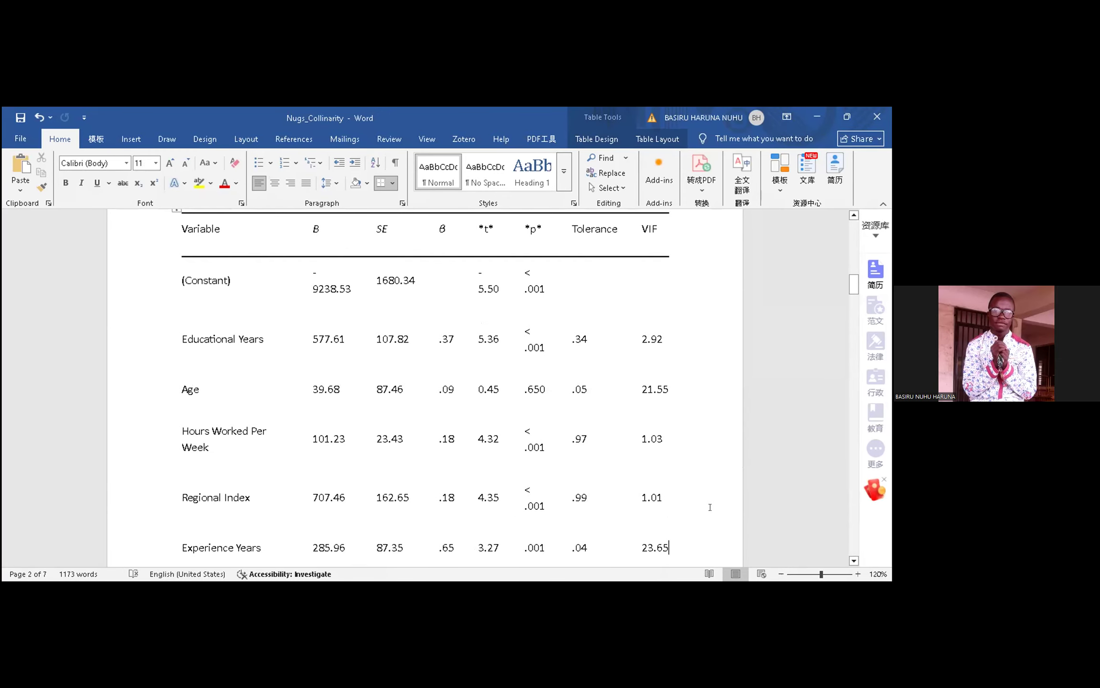
pyautogui.press('Down')
pyautogui.press('Down')
pyautogui.press('Down')
pyautogui.press('Down')
pyautogui.press('Down')
pyautogui.press('Down')
pyautogui.press('Down')
pyautogui.press('Down')
pyautogui.press('Down')
pyautogui.press('Down')
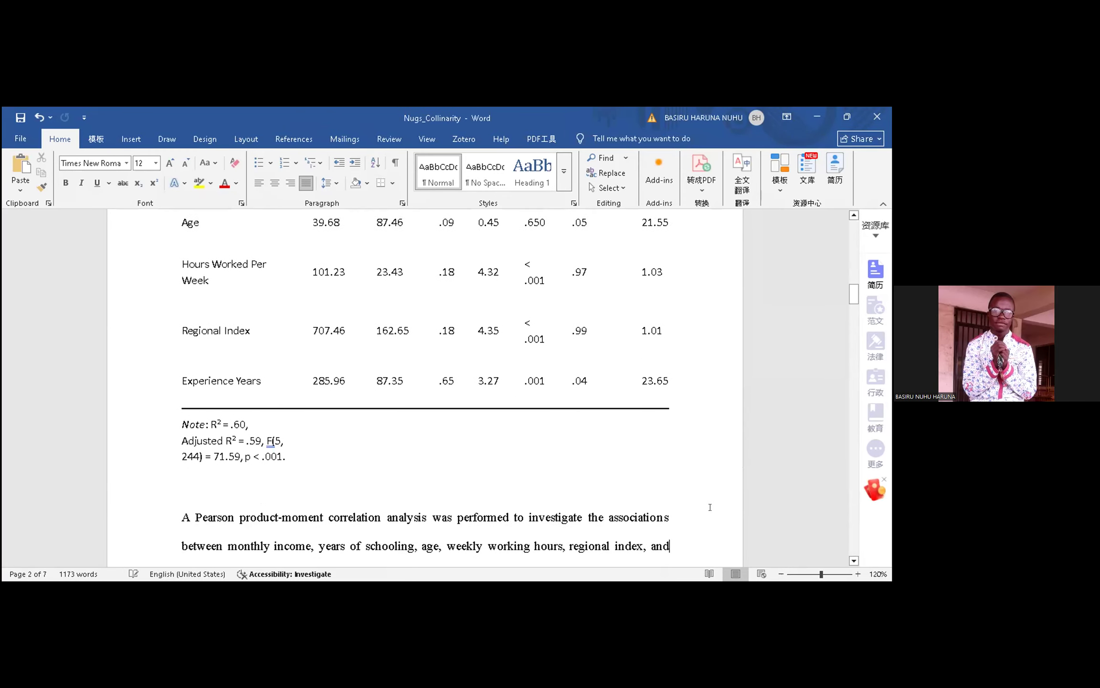
pyautogui.press('Down')
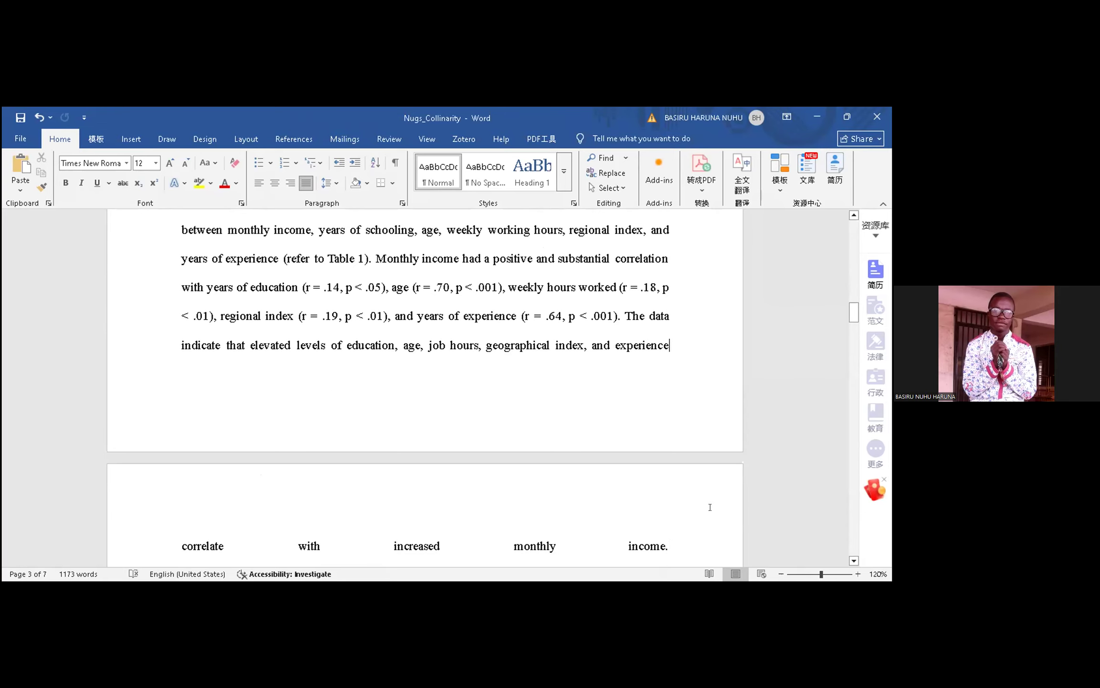
pyautogui.press('Up')
pyautogui.press('Up')
pyautogui.press('Up')
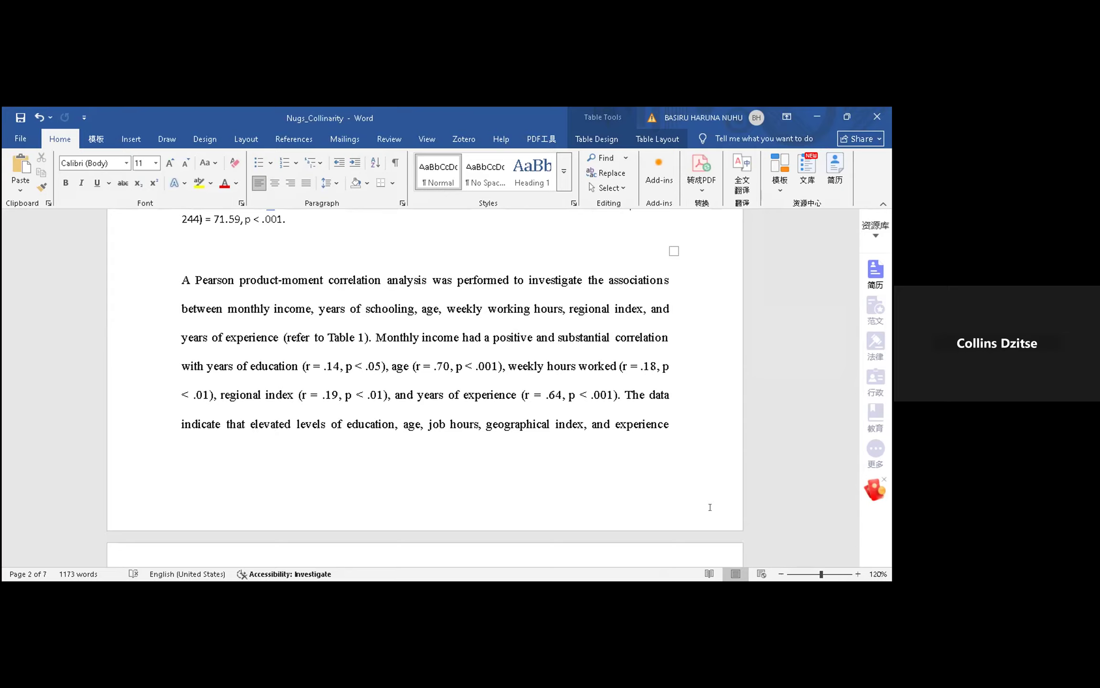
pyautogui.press('Down')
pyautogui.press('End')
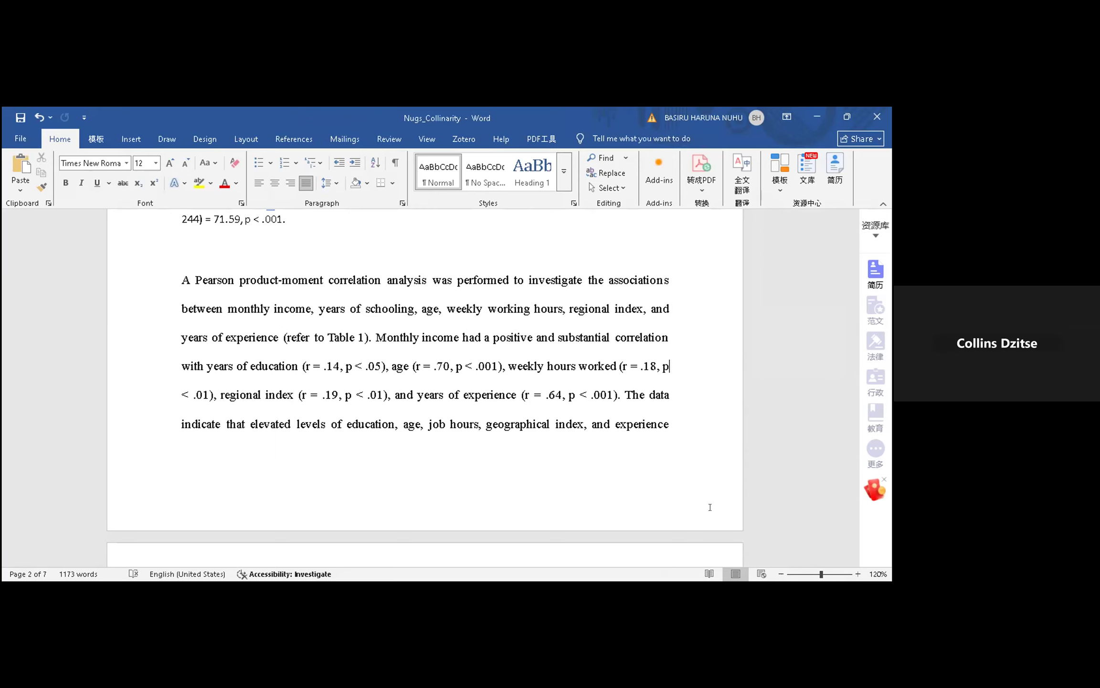
# Change the collinearity cut-off range in the paragraph on age and years of experience to .75–.99.
pyautogui.press('Down')
pyautogui.press('Down')
pyautogui.press('Down')
pyautogui.press('Down')
pyautogui.press('Down')
pyautogui.press('Down')
pyautogui.press('Down')
pyautogui.press('Down')
pyautogui.press('Down')
pyautogui.press('Down')
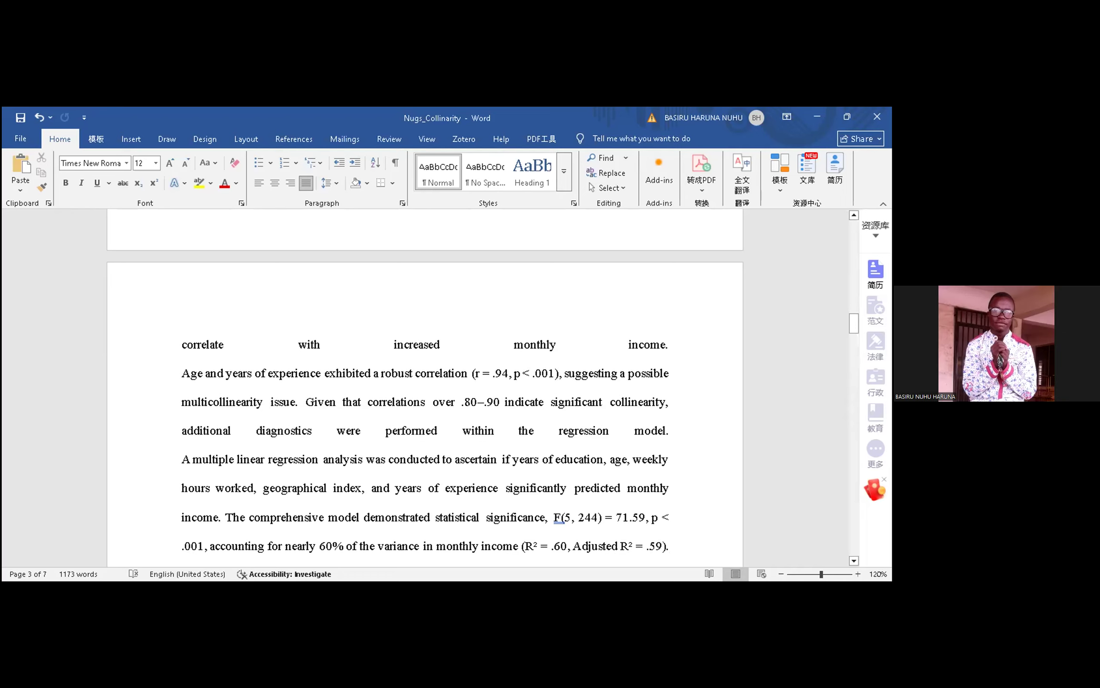
pyautogui.click(478, 402)
pyautogui.press('BackSpace')
pyautogui.press('BackSpace')
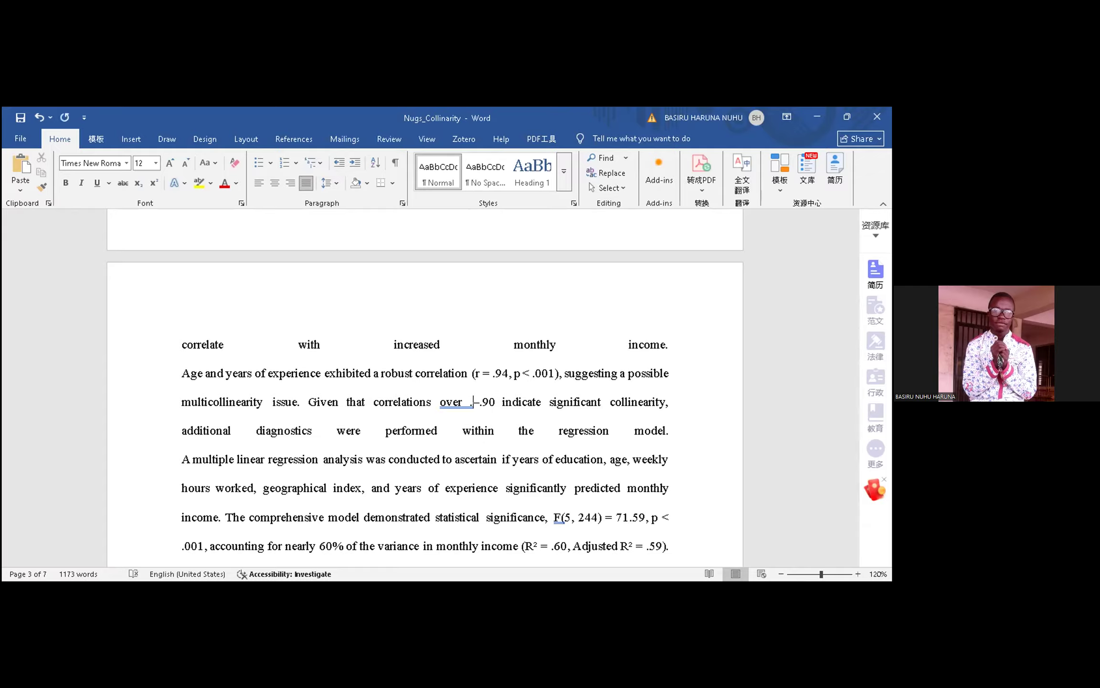
pyautogui.write('75')
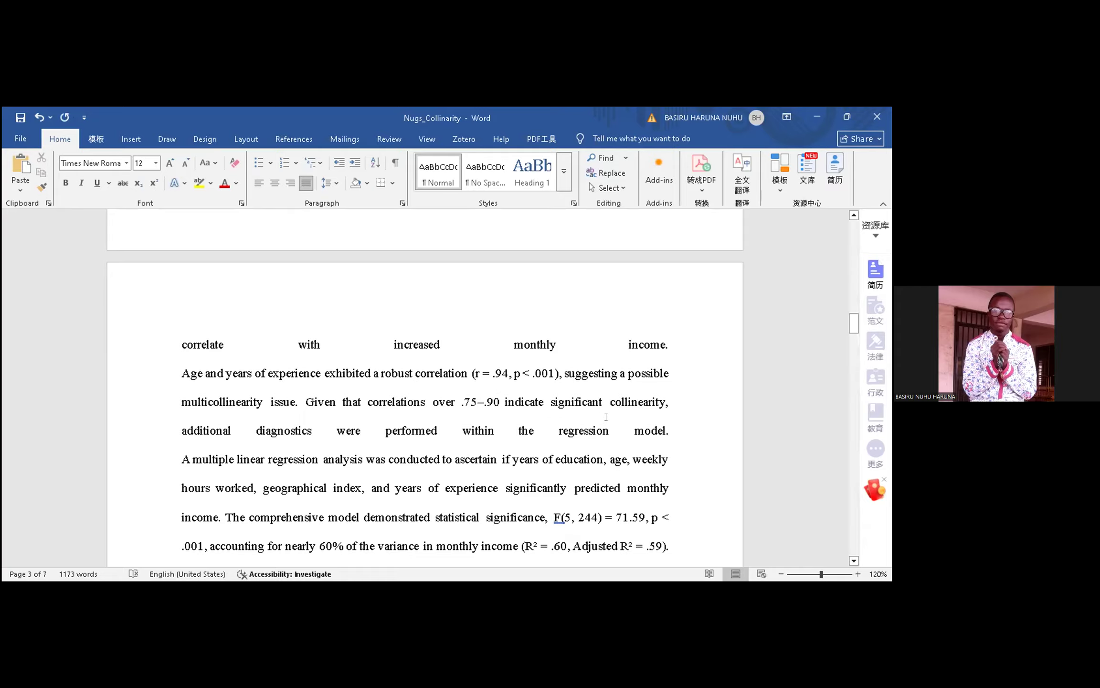
pyautogui.click(500, 402)
pyautogui.press('BackSpace')
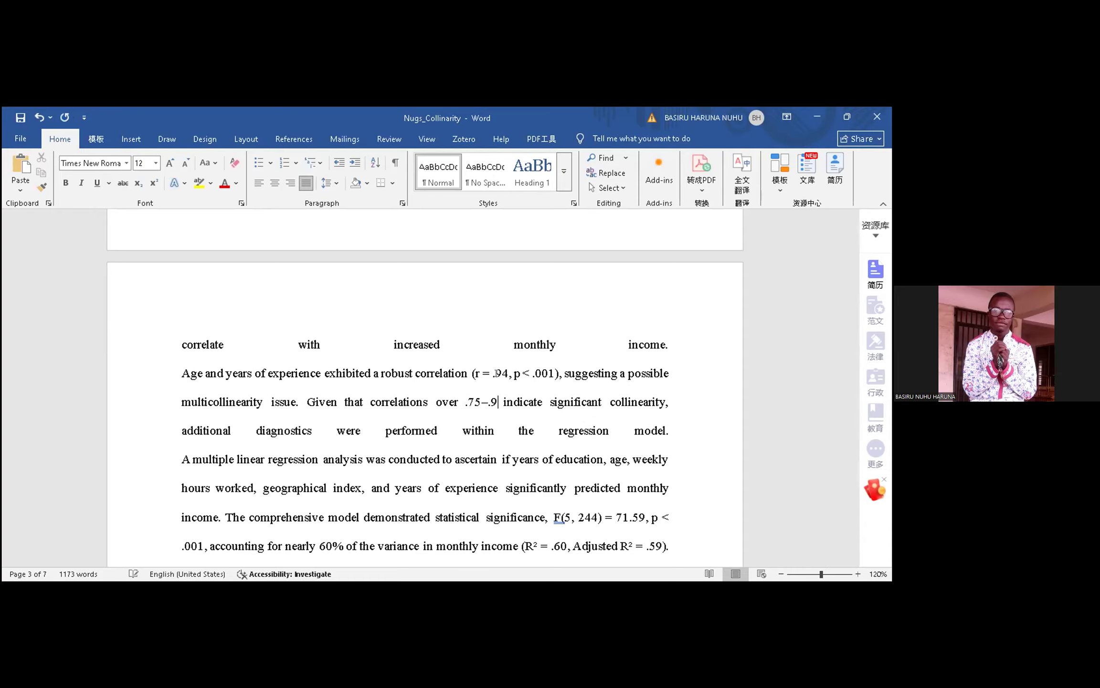
pyautogui.write('9')
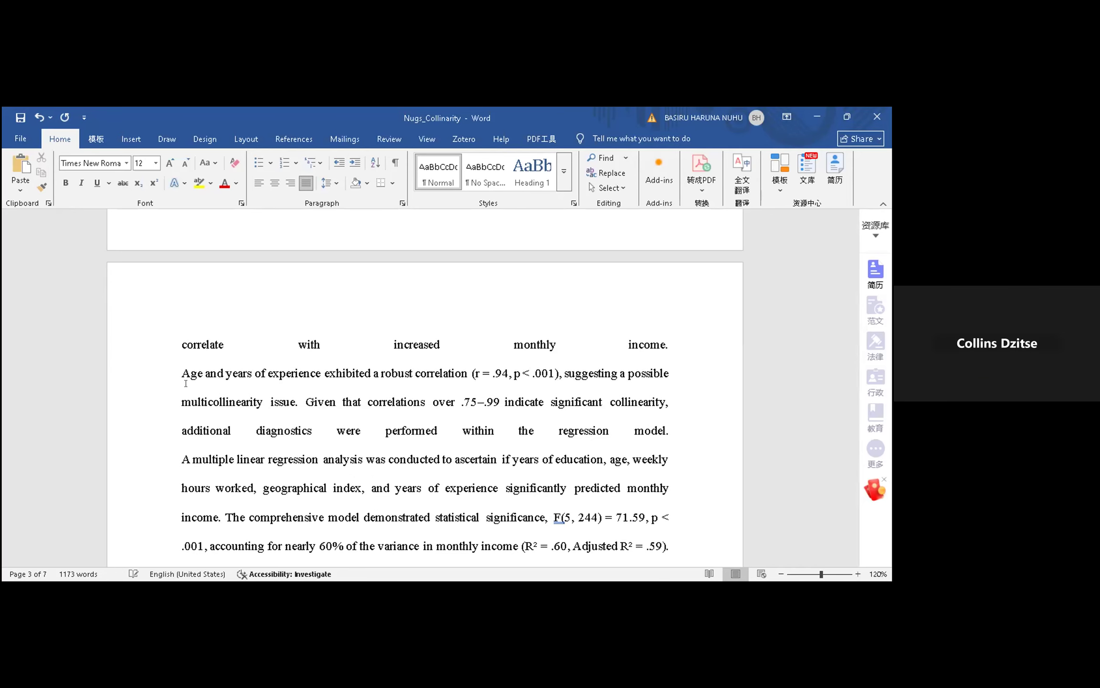
# Read the written interpretation of the overall regression model and each individual predictor of monthly income.
pyautogui.scroll(-1, 186, 383)
pyautogui.press('Down')
pyautogui.press('Down')
pyautogui.press('Down')
pyautogui.press('Down')
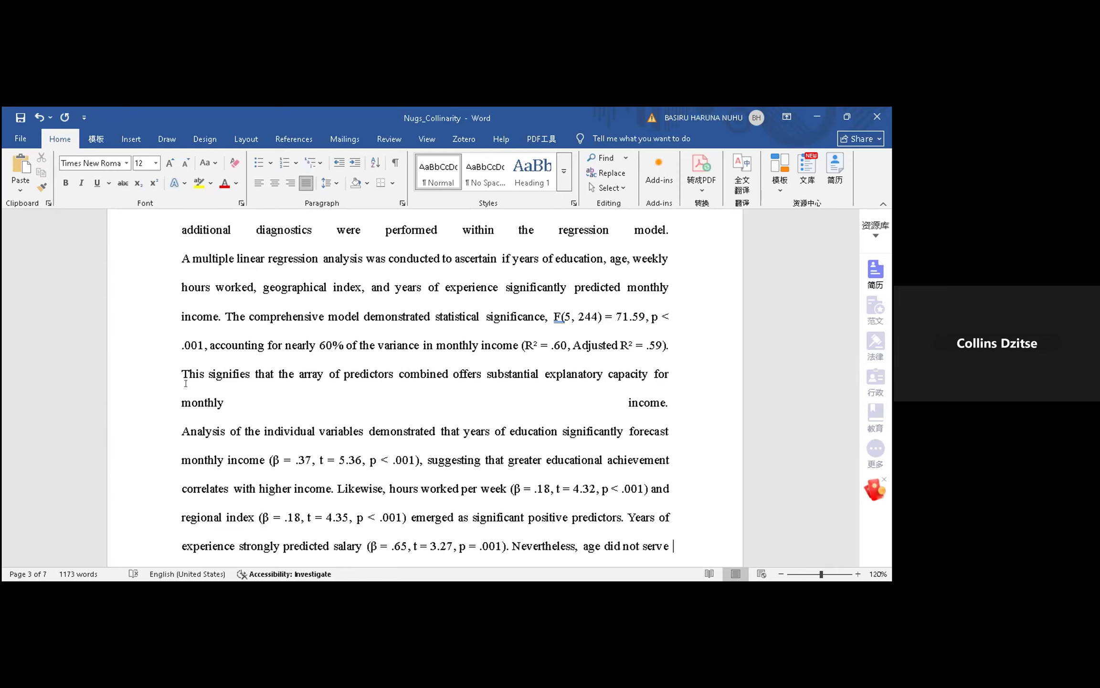
pyautogui.press('Down')
pyautogui.press('Down')
pyautogui.press('Down')
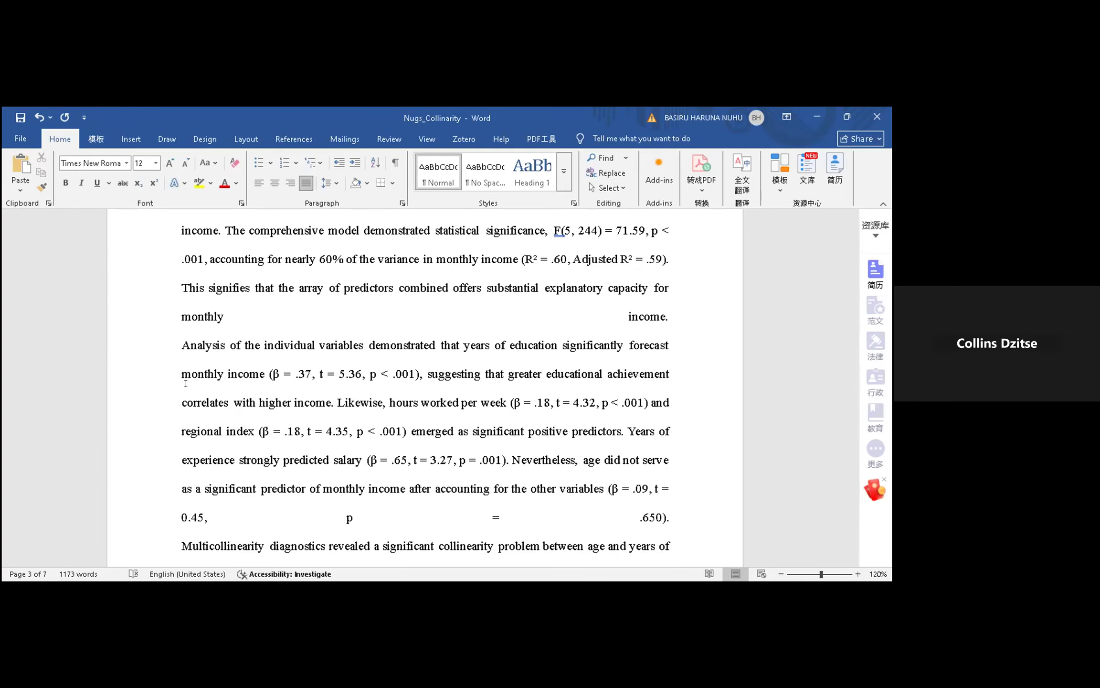
# Read the multicollinearity diagnostics paragraph through its closing advice on modifying the model.
pyautogui.press('Down')
pyautogui.press('Down')
pyautogui.press('Down')
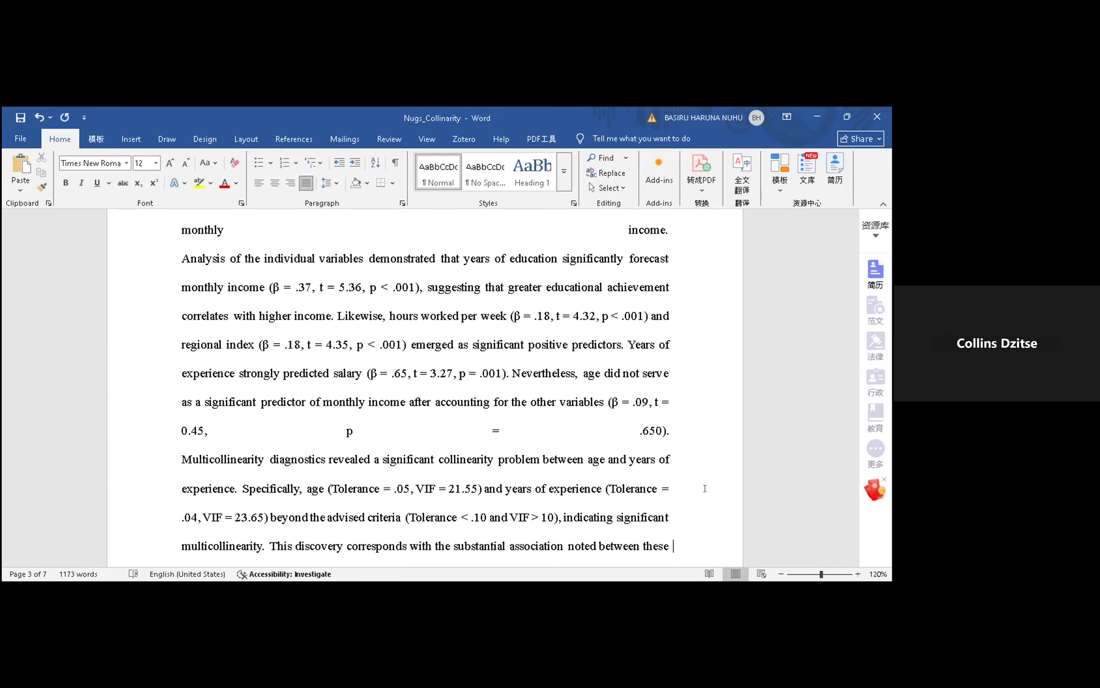
pyautogui.click(705, 489)
pyautogui.press('Down')
pyautogui.press('Down')
pyautogui.press('Down')
pyautogui.press('Down')
pyautogui.press('Down')
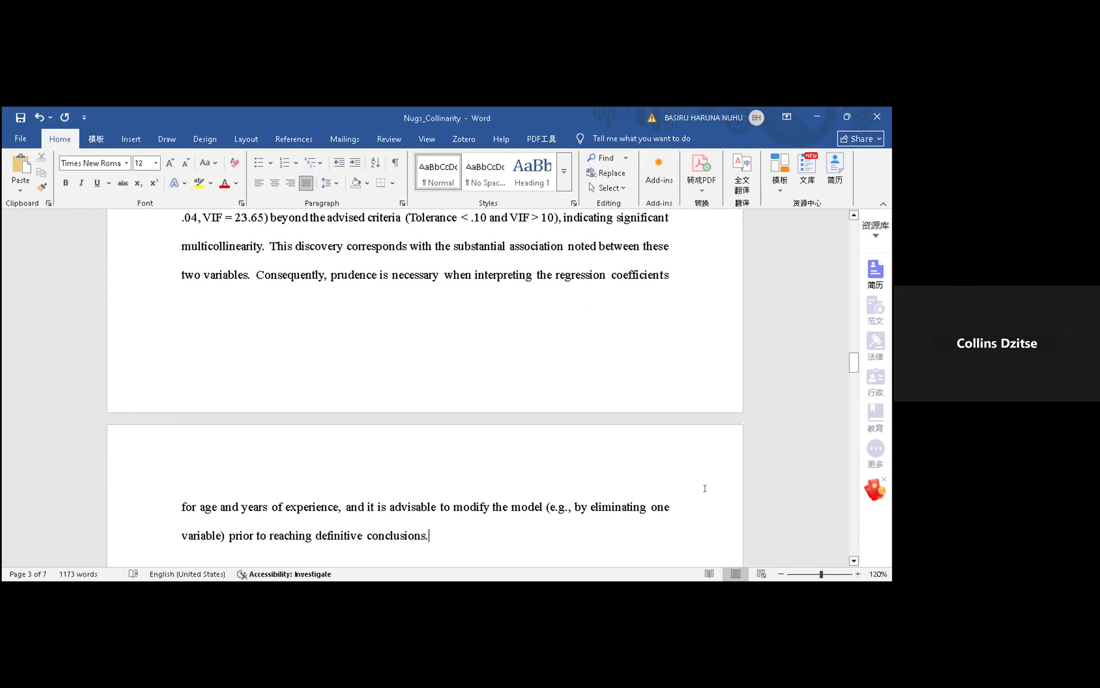
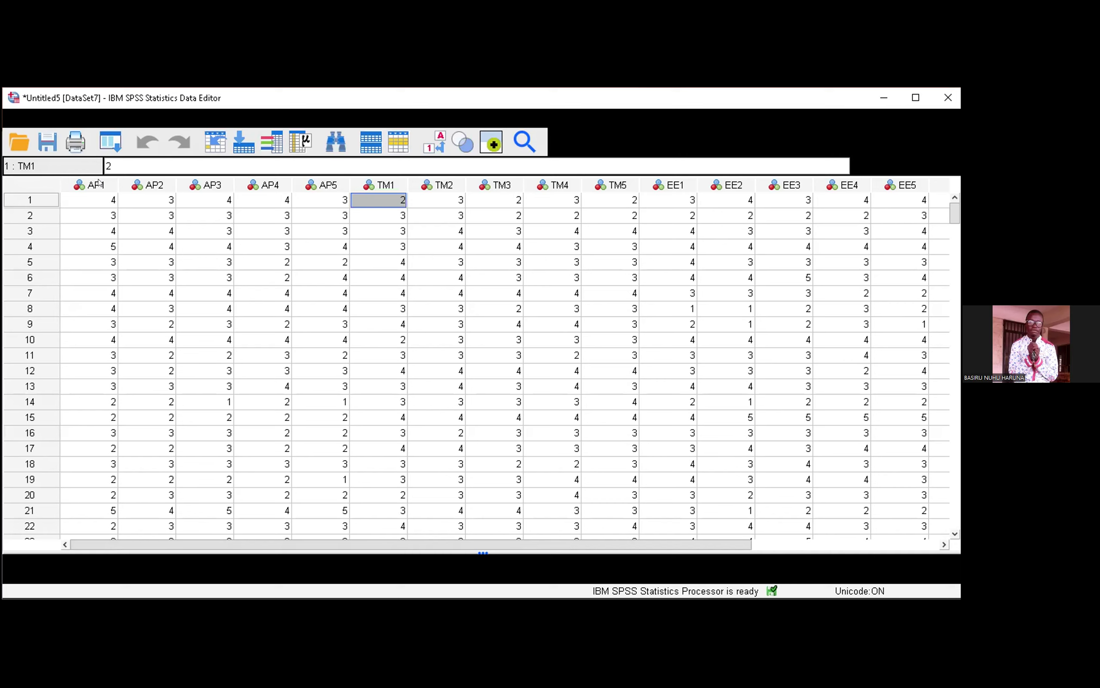
# Look across the TM and EE item columns of the first case to the end of the dataset.
pyautogui.press('Right')
pyautogui.press('Right')
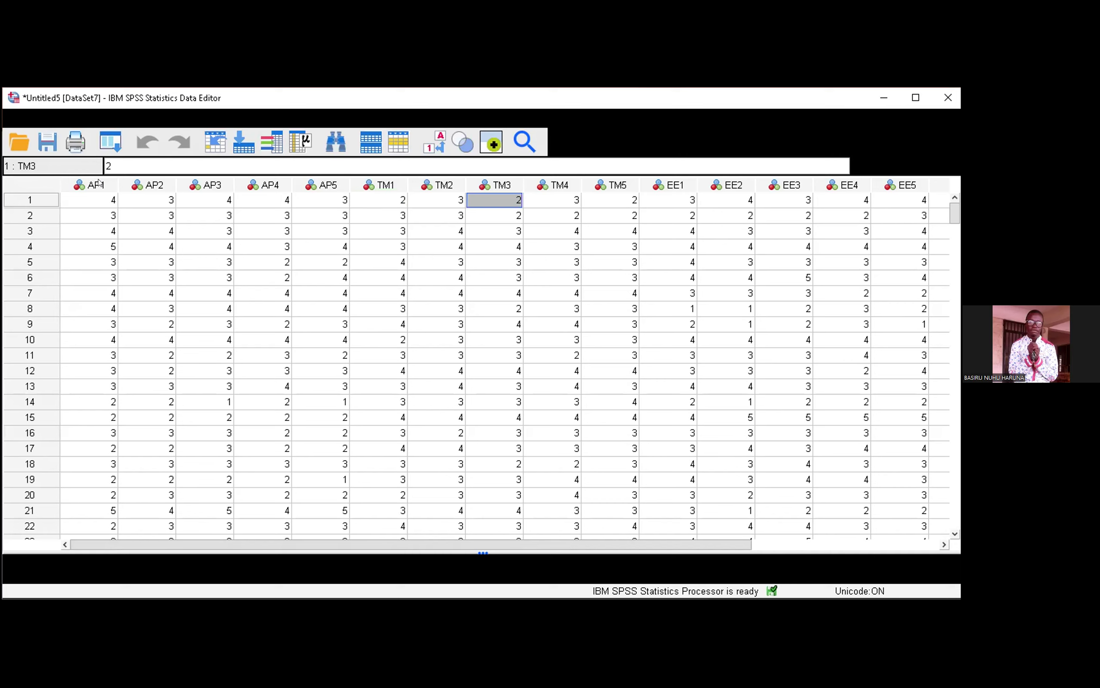
pyautogui.press('Right')
pyautogui.press('Right')
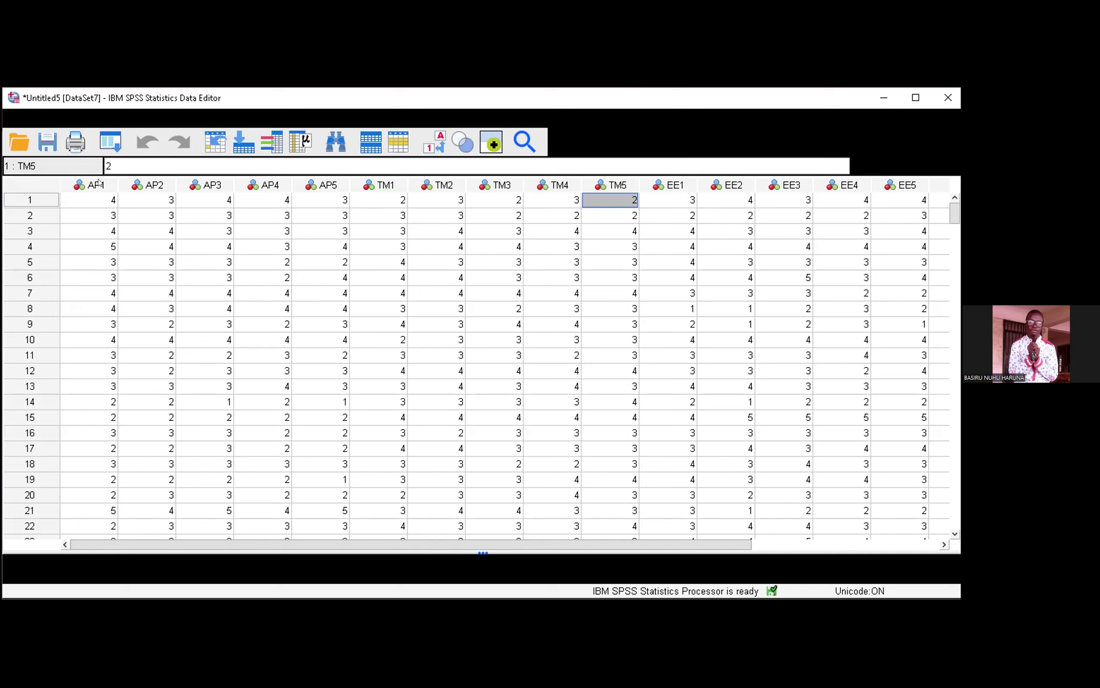
pyautogui.press('Right')
pyautogui.press('Right')
pyautogui.press('Right')
pyautogui.press('Right')
pyautogui.press('Right')
pyautogui.press('Right')
pyautogui.press('Right')
pyautogui.press('Right')
pyautogui.press('Right')
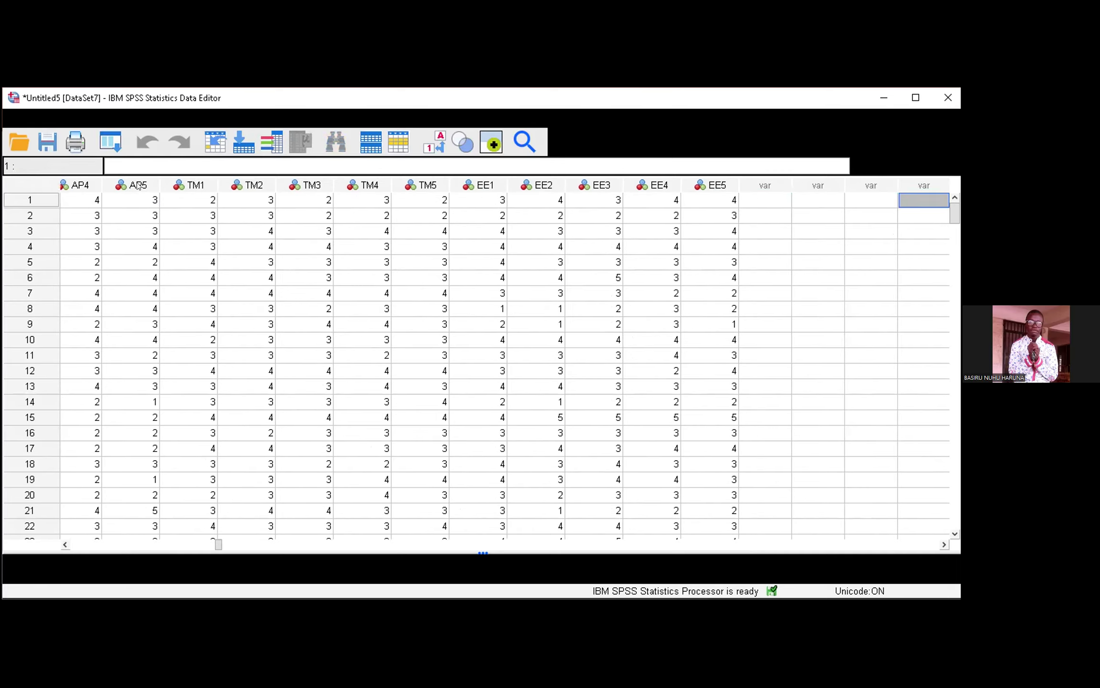
# Return to the first variable and highlight the AP1 to AP5 columns one after another.
pyautogui.press('Left')
pyautogui.press('Left')
pyautogui.press('Left')
pyautogui.press('Left')
pyautogui.press('Left')
pyautogui.press('Left')
pyautogui.press('Left')
pyautogui.press('Left')
pyautogui.press('Left')
pyautogui.press('Left')
pyautogui.press('Left')
pyautogui.press('Left')
pyautogui.press('Left')
pyautogui.press('Left')
pyautogui.press('Left')
pyautogui.press('Left')
pyautogui.press('Left')
pyautogui.press('Left')
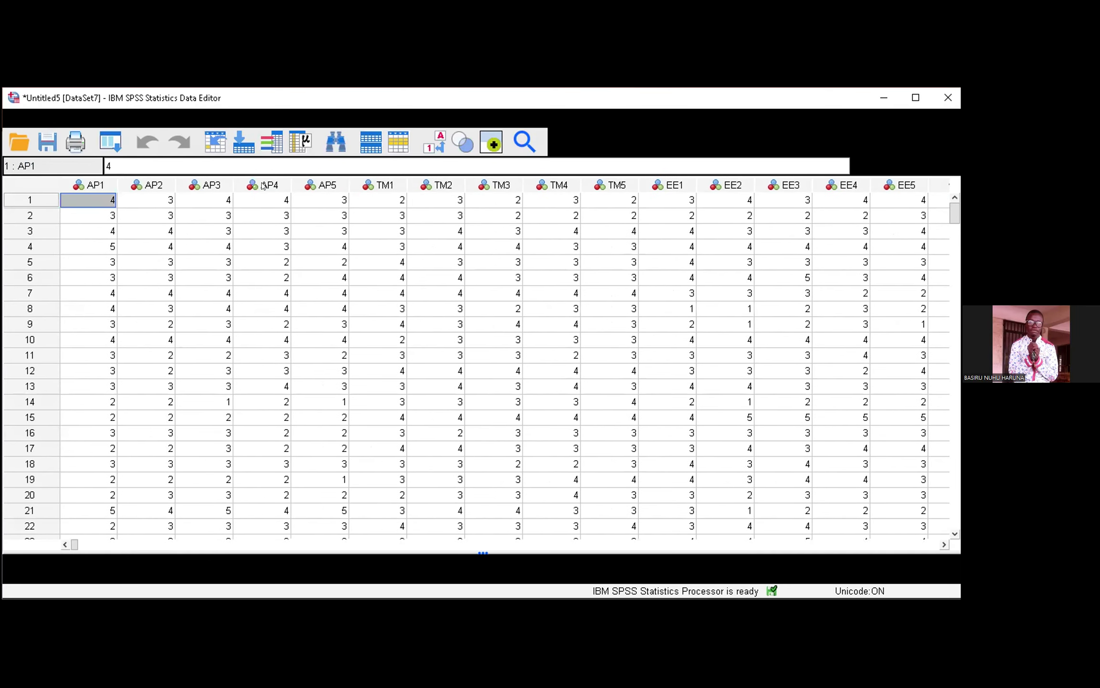
pyautogui.hotkey('ctrl', 'space')
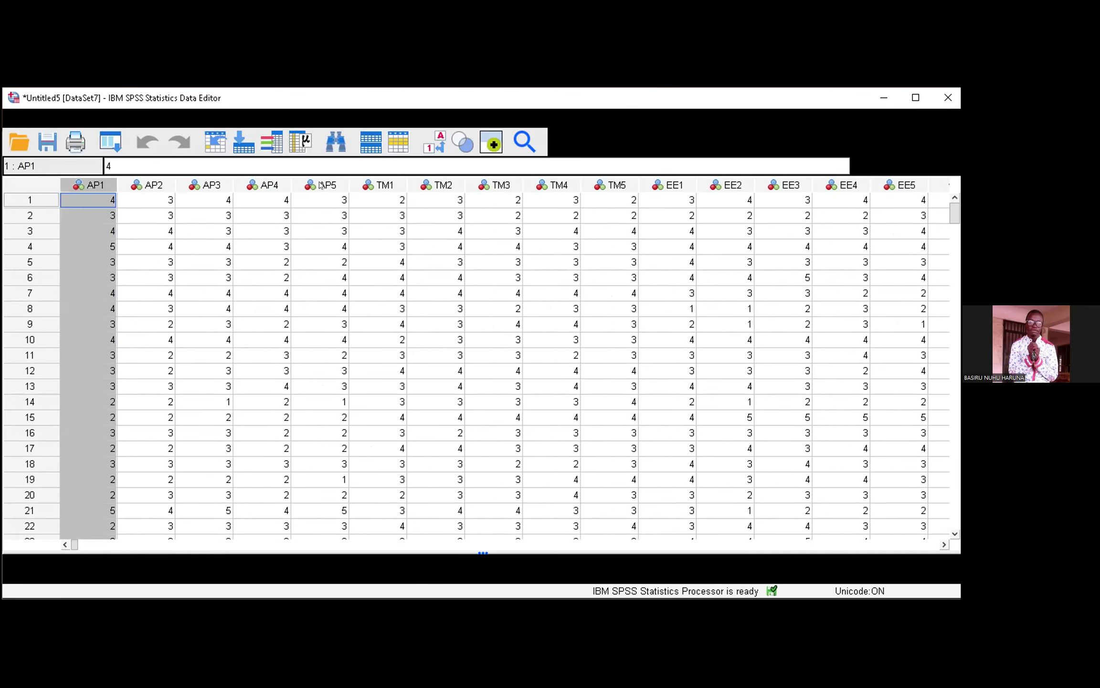
pyautogui.press('Right')
pyautogui.hotkey('ctrl', 'space')
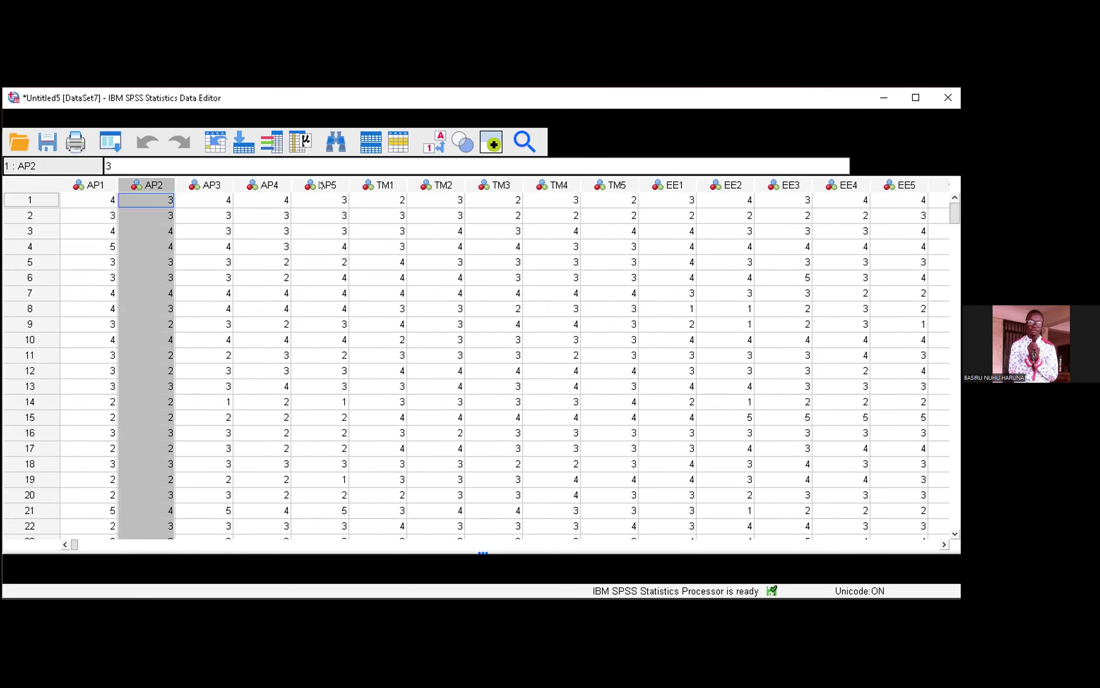
pyautogui.press('Right')
pyautogui.hotkey('ctrl', 'space')
pyautogui.press('Right')
pyautogui.hotkey('ctrl', 'space')
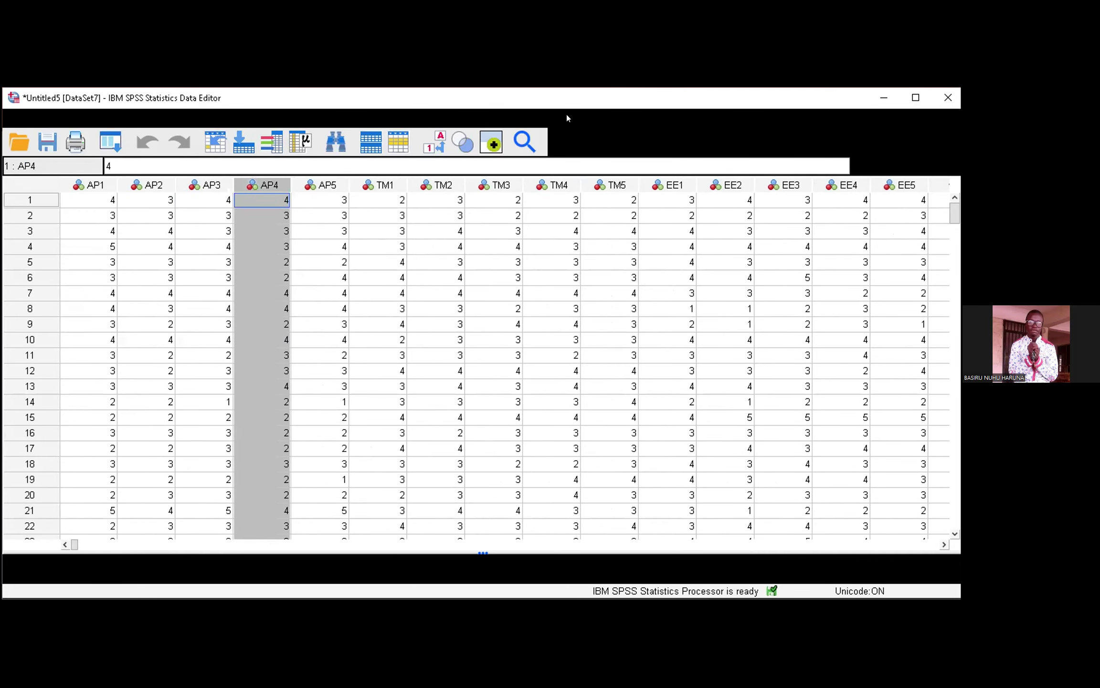
pyautogui.press('Right')
pyautogui.hotkey('ctrl', 'space')
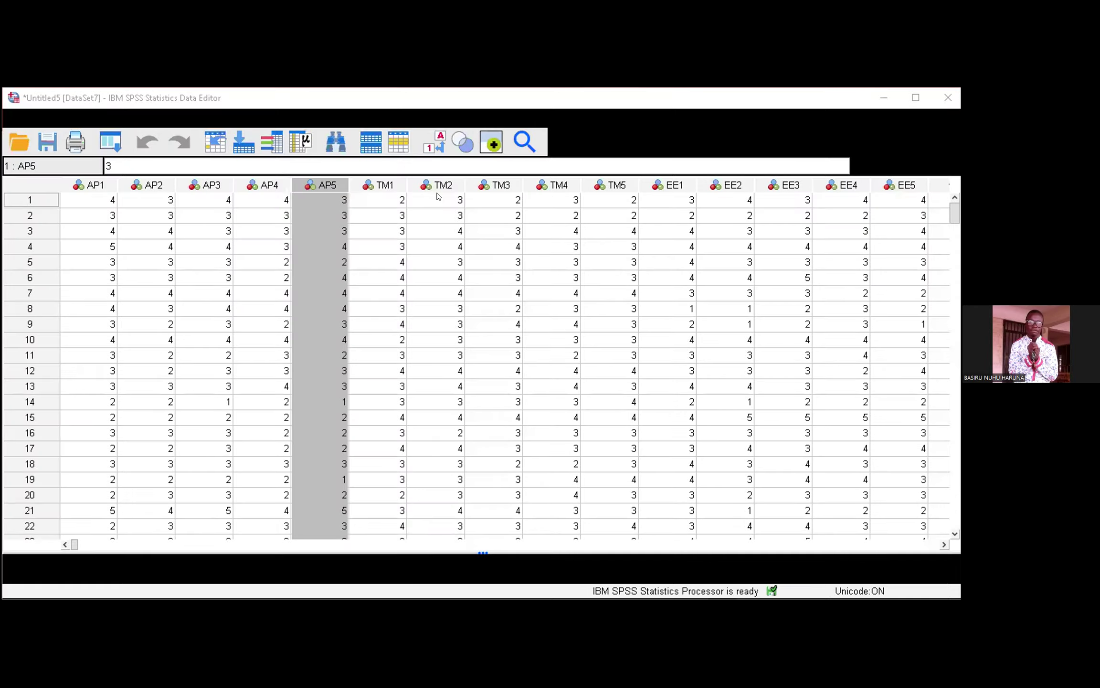
# Scan the responses down the AP1 column from case 5 to about case 40.
pyautogui.hotkey('alt', 'Tab')
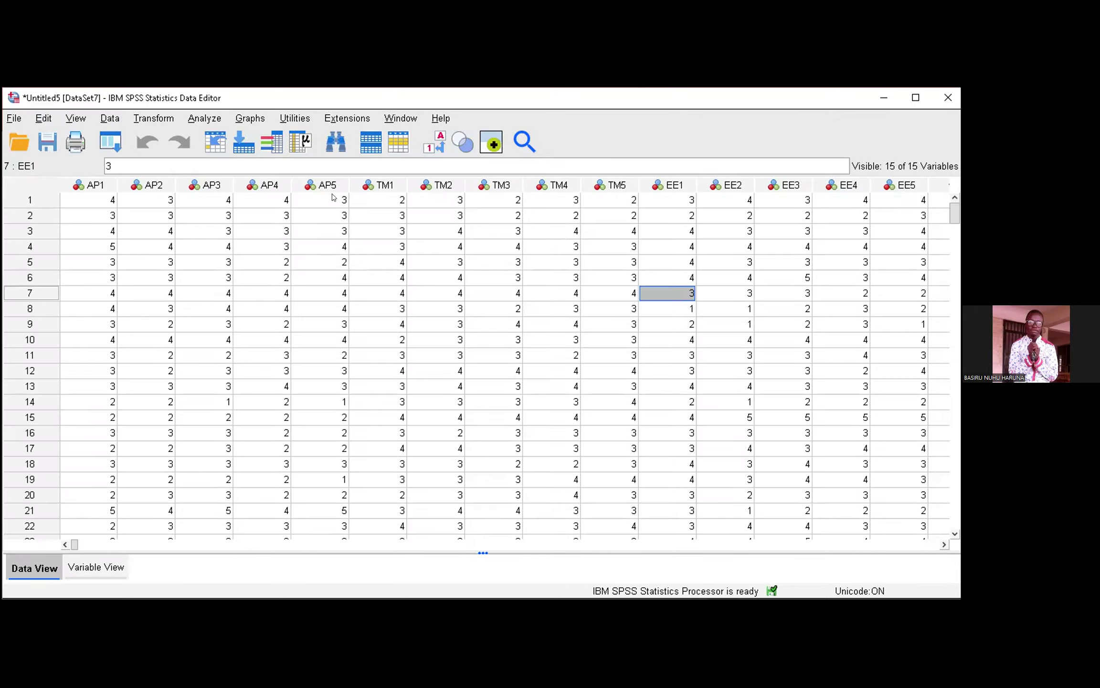
pyautogui.click(119, 255)
pyautogui.press('Left')
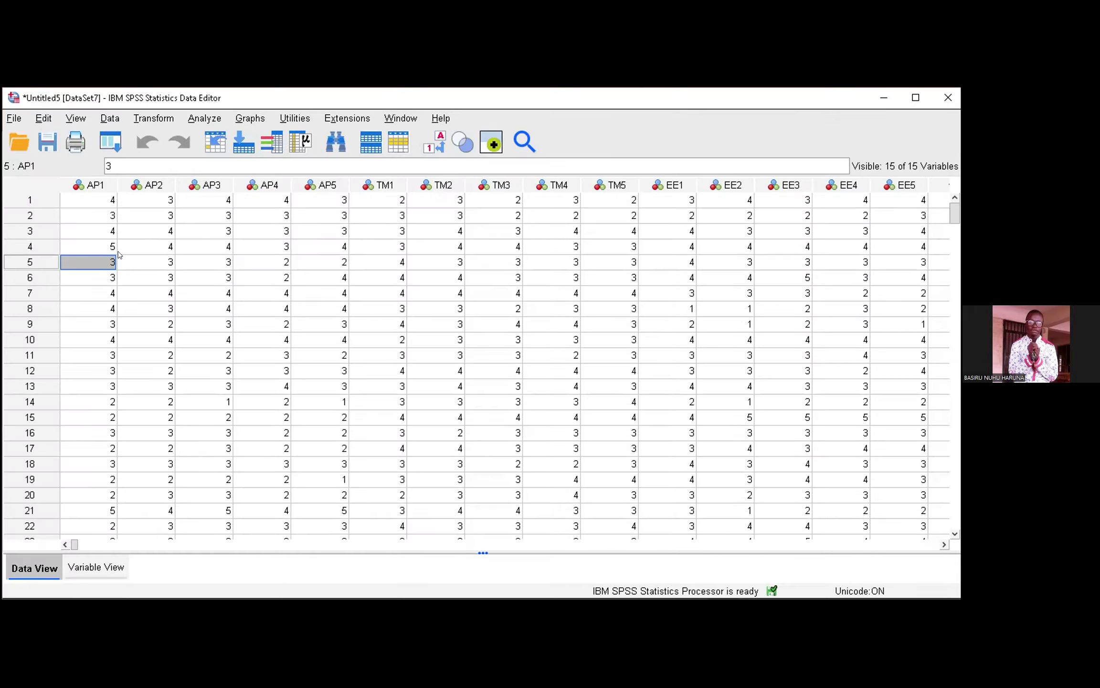
pyautogui.press('Down')
pyautogui.press('Down')
pyautogui.press('Down')
pyautogui.press('Down')
pyautogui.press('Down')
pyautogui.press('Down')
pyautogui.press('Down')
pyautogui.press('Down')
pyautogui.press('Down')
pyautogui.press('Down')
pyautogui.press('Down')
pyautogui.press('Down')
pyautogui.press('Down')
pyautogui.press('Down')
pyautogui.press('Down')
pyautogui.press('Down')
pyautogui.press('Down')
pyautogui.press('Down')
pyautogui.press('Down')
pyautogui.press('Down')
pyautogui.press('Down')
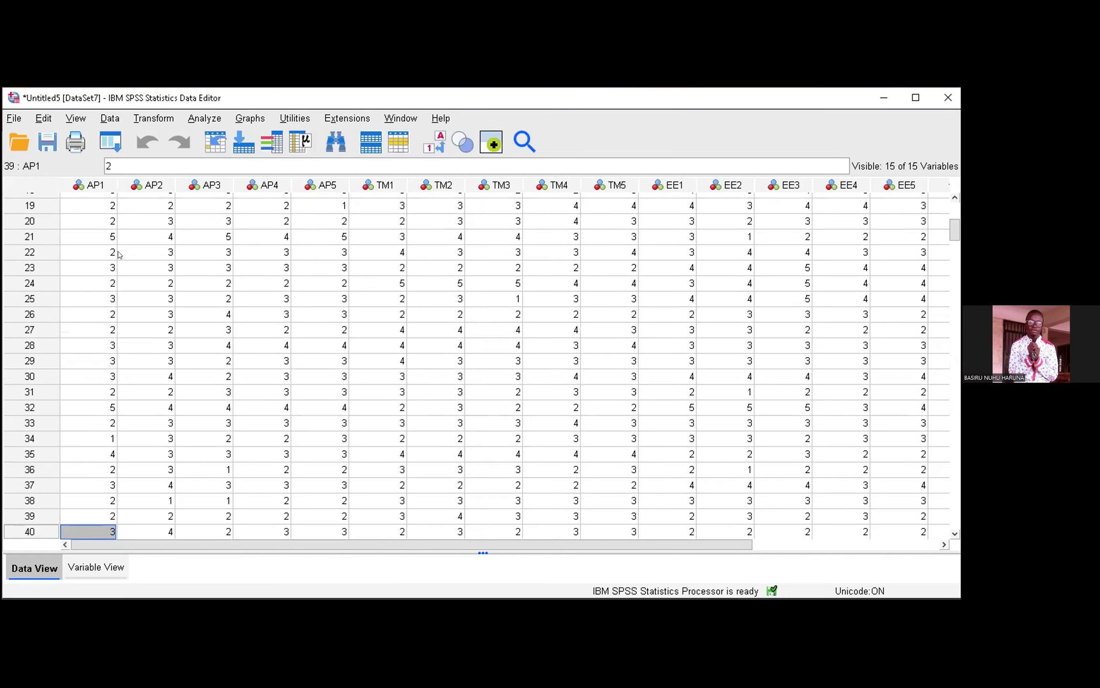
# Scan the AP1 column from case 40 down past the last filled case to check where the records end.
pyautogui.press('Down')
pyautogui.press('Down')
pyautogui.press('Down')
pyautogui.press('Down')
pyautogui.press('Down')
pyautogui.press('Down')
pyautogui.press('Down')
pyautogui.press('Down')
pyautogui.press('Down')
pyautogui.press('Down')
pyautogui.press('Down')
pyautogui.press('Down')
pyautogui.press('Down')
pyautogui.press('Down')
pyautogui.press('Down')
pyautogui.press('Down')
pyautogui.press('Down')
pyautogui.press('Down')
pyautogui.press('Down')
pyautogui.press('Down')
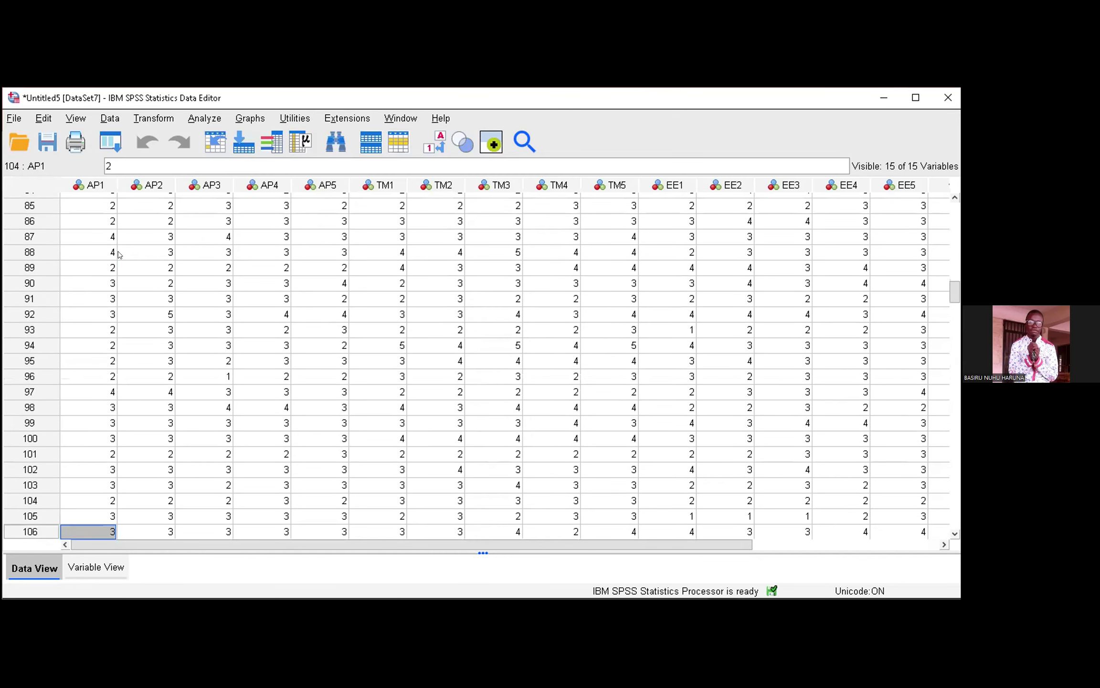
pyautogui.press('Down')
pyautogui.press('Down')
pyautogui.press('Down')
pyautogui.press('Down')
pyautogui.press('Down')
pyautogui.press('Down')
pyautogui.press('Down')
pyautogui.press('Down')
pyautogui.press('Down')
pyautogui.press('Down')
pyautogui.press('Down')
pyautogui.press('Down')
pyautogui.press('Down')
pyautogui.press('Down')
pyautogui.press('Down')
pyautogui.press('Down')
pyautogui.press('Down')
pyautogui.press('Down')
pyautogui.press('Down')
pyautogui.press('Down')
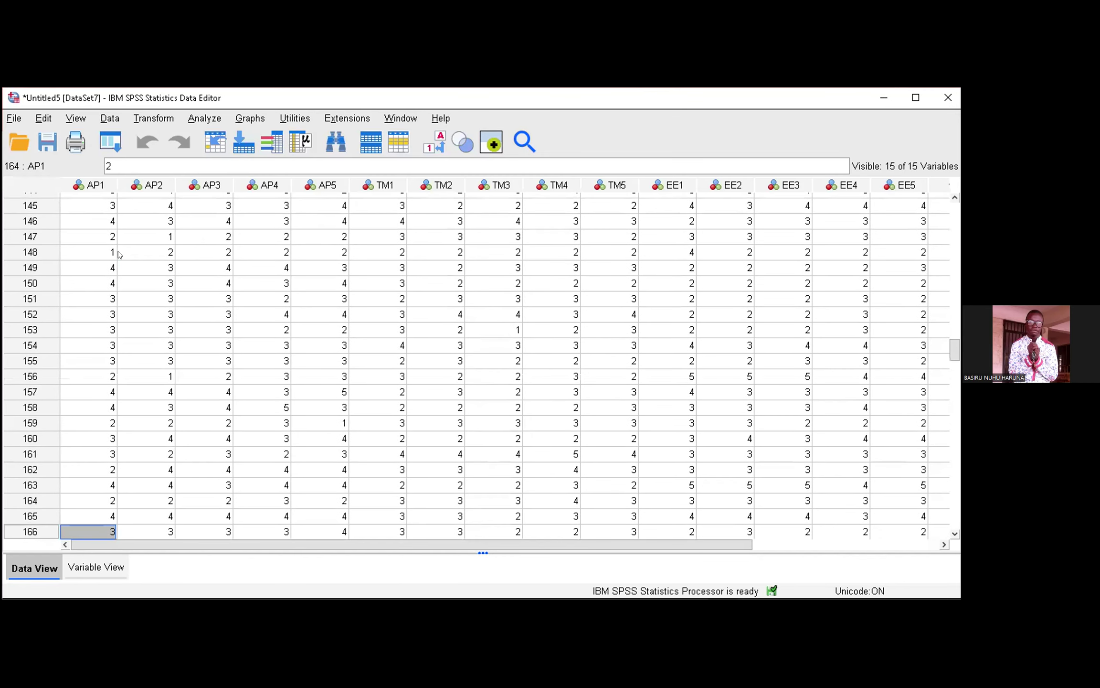
pyautogui.press('Down')
pyautogui.press('Down')
pyautogui.press('Down')
pyautogui.press('Down')
pyautogui.press('Down')
pyautogui.press('Down')
pyautogui.press('Down')
pyautogui.press('Down')
pyautogui.press('Down')
pyautogui.press('Down')
pyautogui.press('Down')
pyautogui.press('Down')
pyautogui.press('Down')
pyautogui.press('Down')
pyautogui.press('Down')
pyautogui.press('Down')
pyautogui.press('Down')
pyautogui.press('Down')
pyautogui.press('Down')
pyautogui.press('Down')
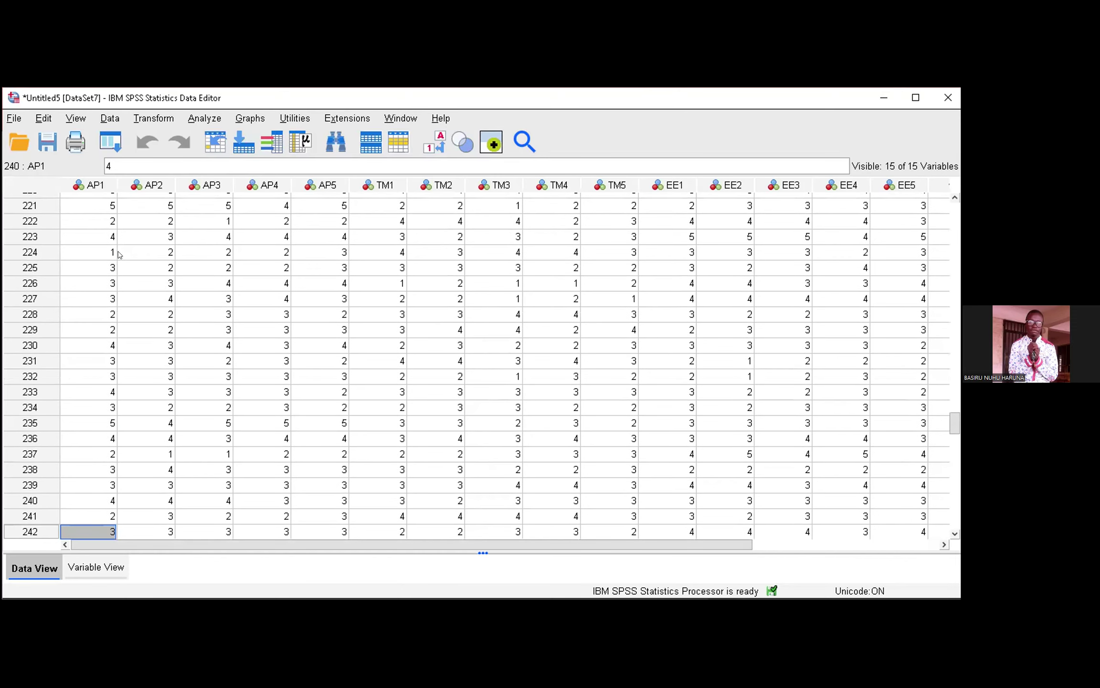
pyautogui.press('Down')
pyautogui.press('Down')
pyautogui.press('Down')
pyautogui.press('Down')
pyautogui.press('Down')
pyautogui.press('Down')
pyautogui.press('Down')
pyautogui.press('Down')
pyautogui.press('Down')
pyautogui.press('Down')
pyautogui.press('Down')
pyautogui.press('Down')
pyautogui.press('Down')
pyautogui.press('Down')
pyautogui.press('Down')
pyautogui.press('Down')
pyautogui.press('Down')
pyautogui.press('Down')
pyautogui.press('Down')
pyautogui.press('Down')
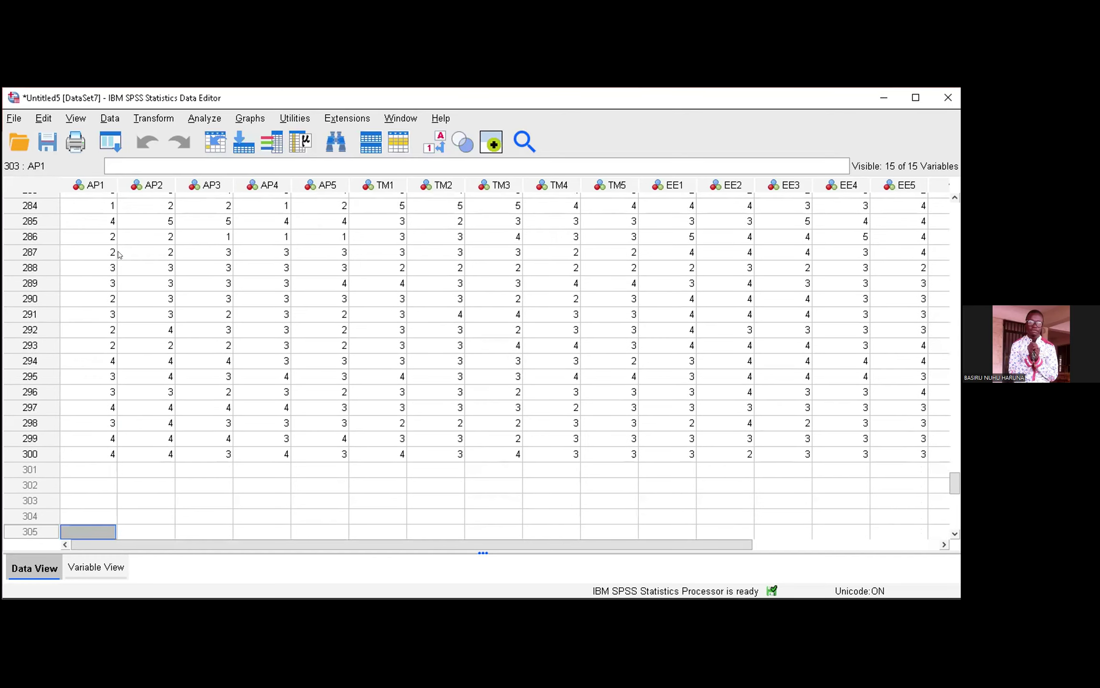
# Scan the AP1 column from the empty rows past case 300 back up to the first case.
pyautogui.press('Up')
pyautogui.press('Up')
pyautogui.press('Up')
pyautogui.press('Up')
pyautogui.press('Up')
pyautogui.press('Up')
pyautogui.press('Up')
pyautogui.press('Up')
pyautogui.press('Up')
pyautogui.press('Up')
pyautogui.press('Up')
pyautogui.press('Up')
pyautogui.press('Up')
pyautogui.press('Up')
pyautogui.press('Up')
pyautogui.press('Up')
pyautogui.press('Up')
pyautogui.press('Up')
pyautogui.press('Up')
pyautogui.press('Up')
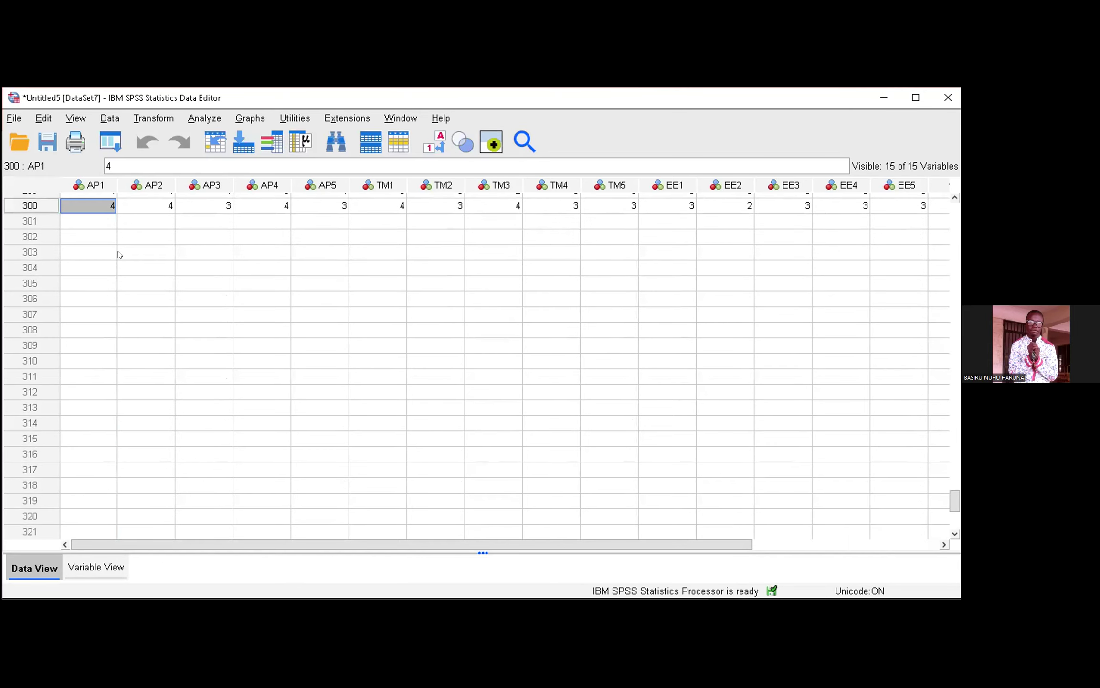
pyautogui.press('Up')
pyautogui.press('Up')
pyautogui.press('Up')
pyautogui.press('Up')
pyautogui.press('Up')
pyautogui.press('Up')
pyautogui.press('Up')
pyautogui.press('Up')
pyautogui.press('Up')
pyautogui.press('Up')
pyautogui.press('Up')
pyautogui.press('Up')
pyautogui.press('Up')
pyautogui.press('Up')
pyautogui.press('Up')
pyautogui.press('Up')
pyautogui.press('Up')
pyautogui.press('Up')
pyautogui.press('Up')
pyautogui.press('Up')
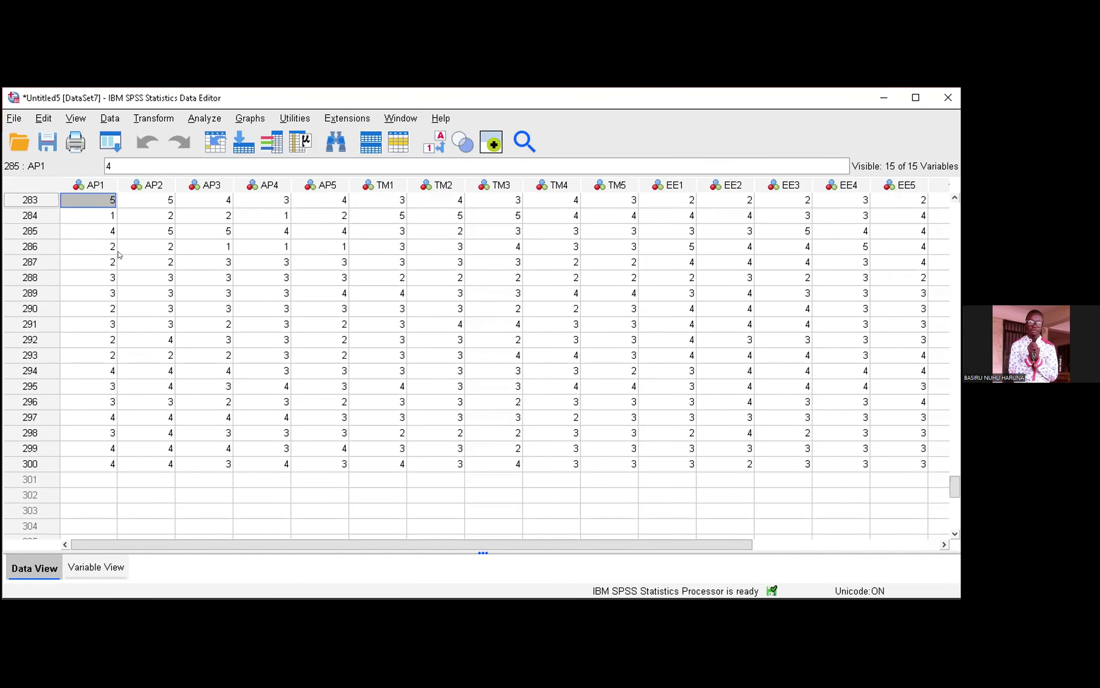
pyautogui.press('Up')
pyautogui.press('Up')
pyautogui.press('Up')
pyautogui.press('Up')
pyautogui.press('Up')
pyautogui.press('Up')
pyautogui.press('Up')
pyautogui.press('Up')
pyautogui.press('Up')
pyautogui.press('Up')
pyautogui.press('Up')
pyautogui.press('Up')
pyautogui.press('Up')
pyautogui.press('Up')
pyautogui.press('Up')
pyautogui.press('Up')
pyautogui.press('Up')
pyautogui.press('Up')
pyautogui.press('Up')
pyautogui.press('Up')
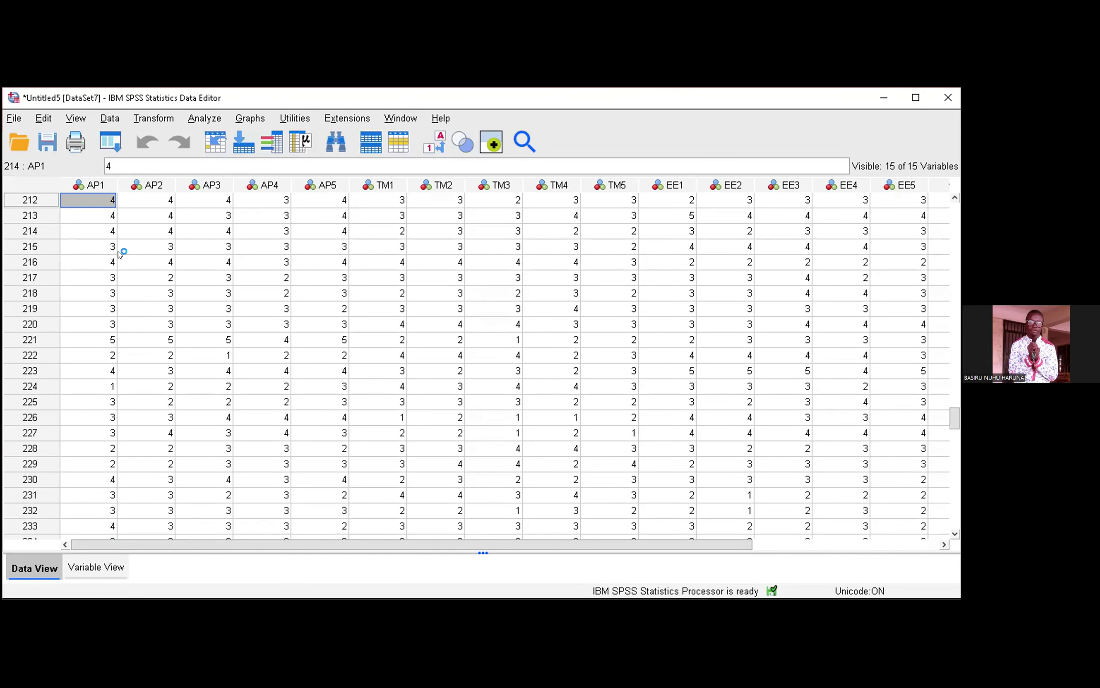
pyautogui.press('Up')
pyautogui.press('Up')
pyautogui.press('Up')
pyautogui.press('Up')
pyautogui.press('Up')
pyautogui.press('Up')
pyautogui.press('Up')
pyautogui.press('Up')
pyautogui.press('Up')
pyautogui.press('Up')
pyautogui.press('Up')
pyautogui.press('Up')
pyautogui.press('Up')
pyautogui.press('Up')
pyautogui.press('Up')
pyautogui.press('Up')
pyautogui.press('Up')
pyautogui.press('Up')
pyautogui.press('Up')
pyautogui.press('Up')
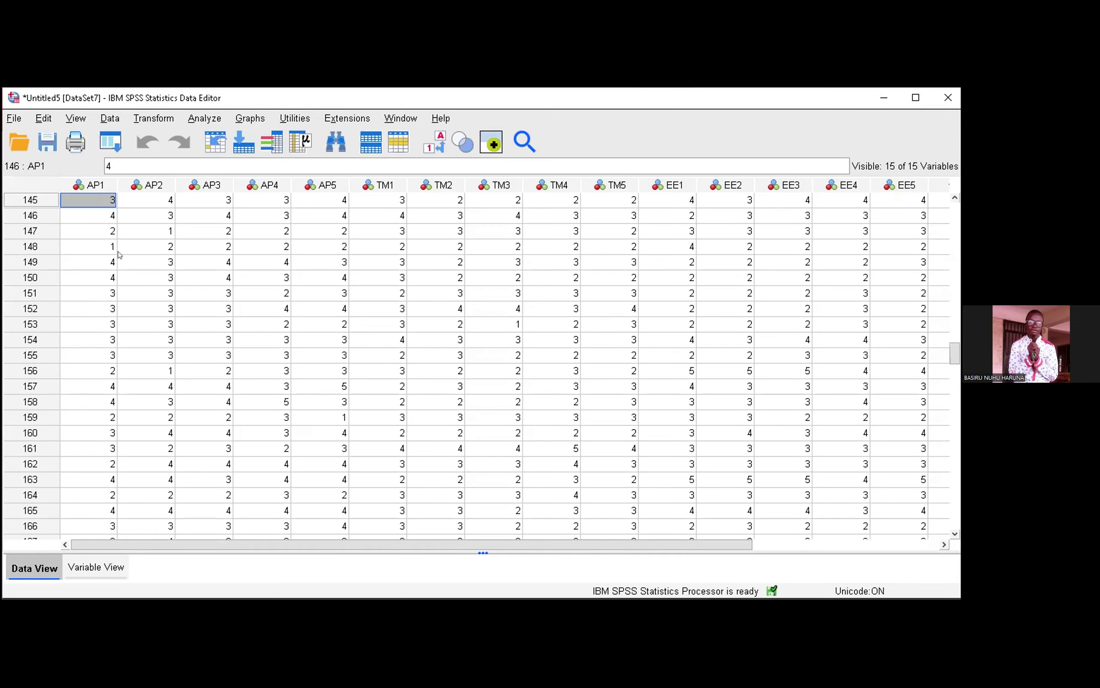
pyautogui.press('Up')
pyautogui.press('Up')
pyautogui.press('Up')
pyautogui.press('Up')
pyautogui.press('Up')
pyautogui.press('Up')
pyautogui.press('Up')
pyautogui.press('Up')
pyautogui.press('Up')
pyautogui.press('Up')
pyautogui.press('Up')
pyautogui.press('Up')
pyautogui.press('Up')
pyautogui.press('Up')
pyautogui.press('Up')
pyautogui.press('Up')
pyautogui.press('Up')
pyautogui.press('Up')
pyautogui.press('Up')
pyautogui.press('Up')
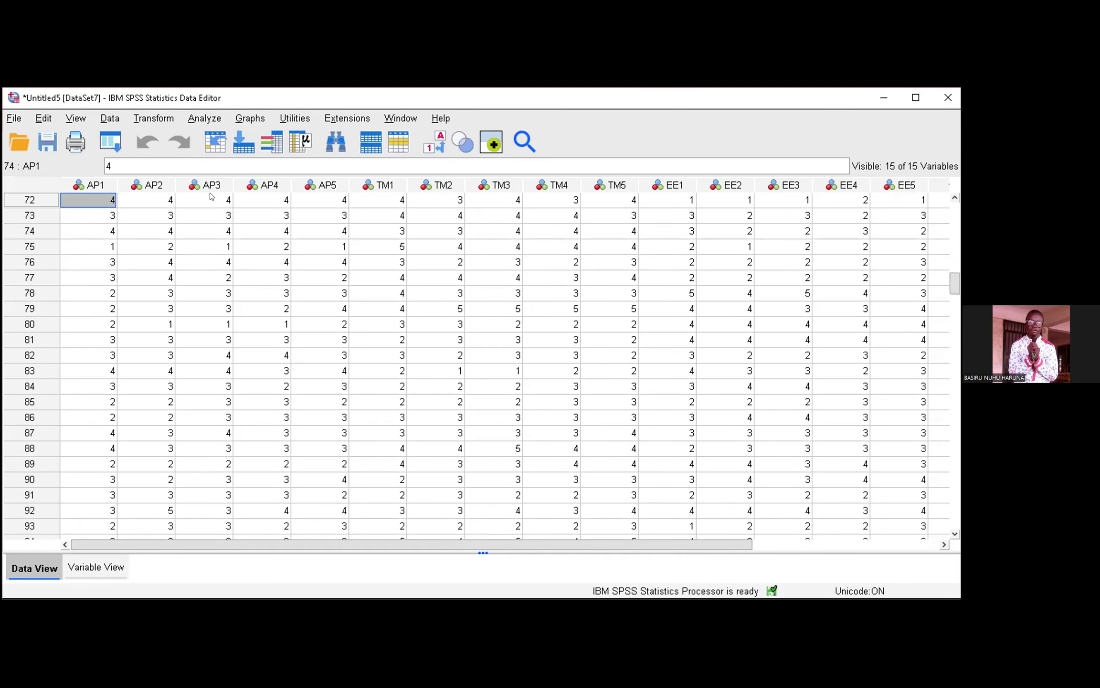
pyautogui.press('Up')
pyautogui.press('Up')
pyautogui.press('Up')
pyautogui.press('Up')
pyautogui.press('Up')
pyautogui.press('Up')
pyautogui.press('Up')
pyautogui.press('Up')
pyautogui.press('Up')
pyautogui.press('Up')
pyautogui.press('Up')
pyautogui.press('Up')
pyautogui.press('Up')
pyautogui.press('Up')
pyautogui.press('Up')
pyautogui.press('Up')
pyautogui.press('Up')
pyautogui.press('Up')
pyautogui.press('Up')
pyautogui.press('Up')
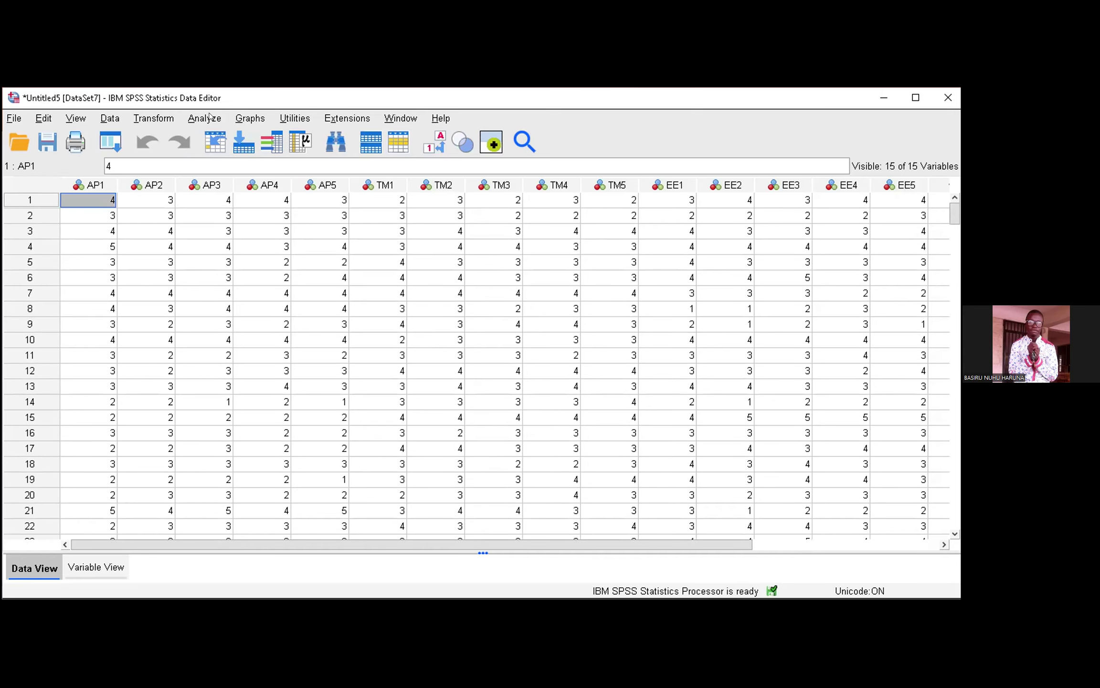
# Start a dimension-reduction Factor Analysis and reset its settings to the defaults.
pyautogui.click(210, 116)
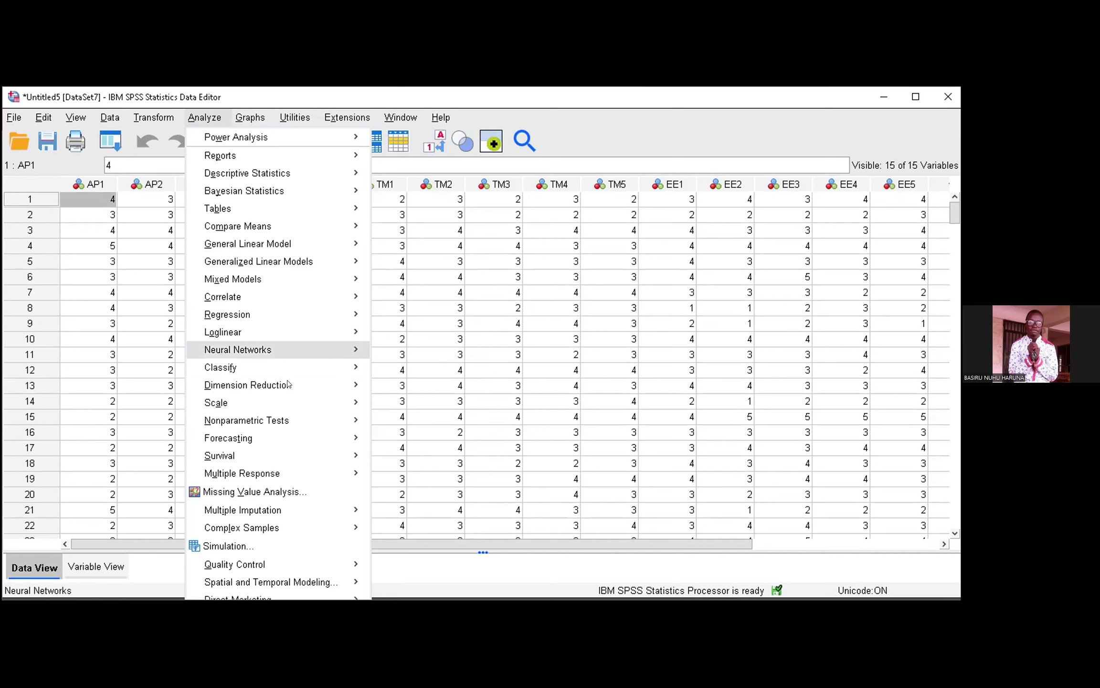
pyautogui.moveTo(268, 367)
pyautogui.moveTo(288, 385)
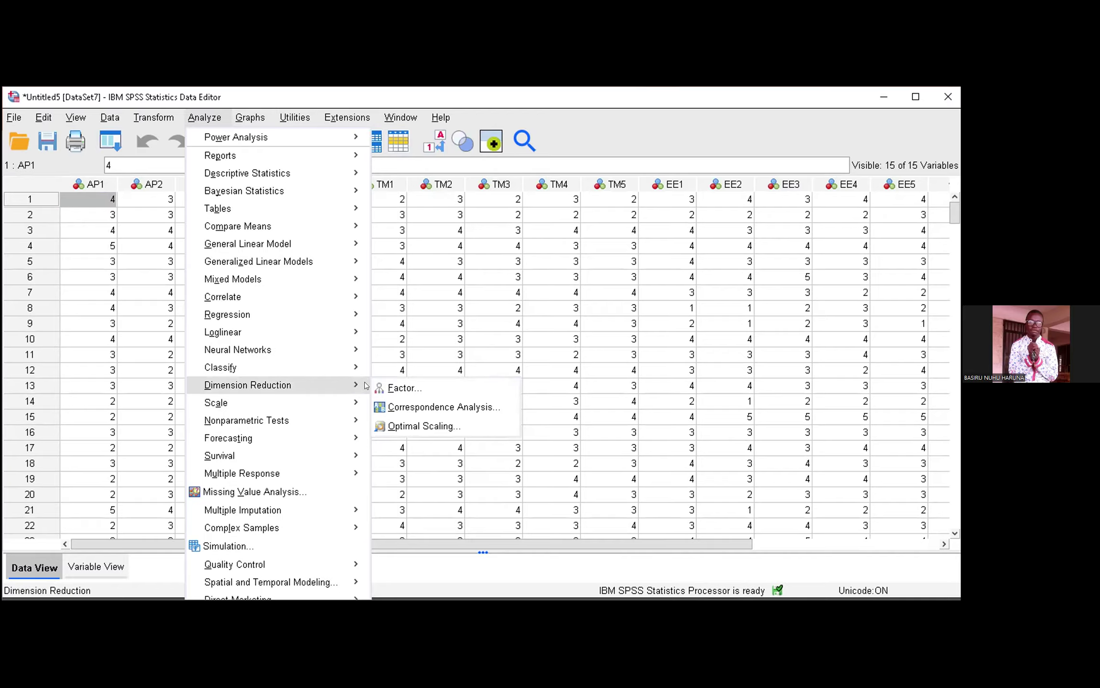
pyautogui.click(410, 386)
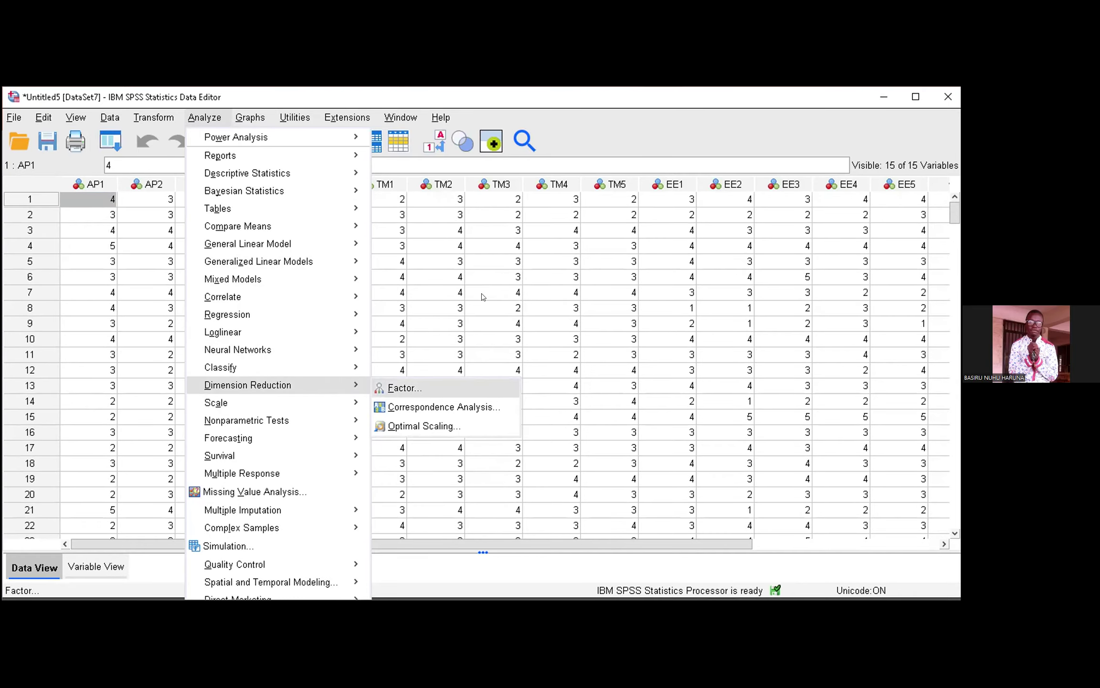
pyautogui.hotkey('alt', 'r')
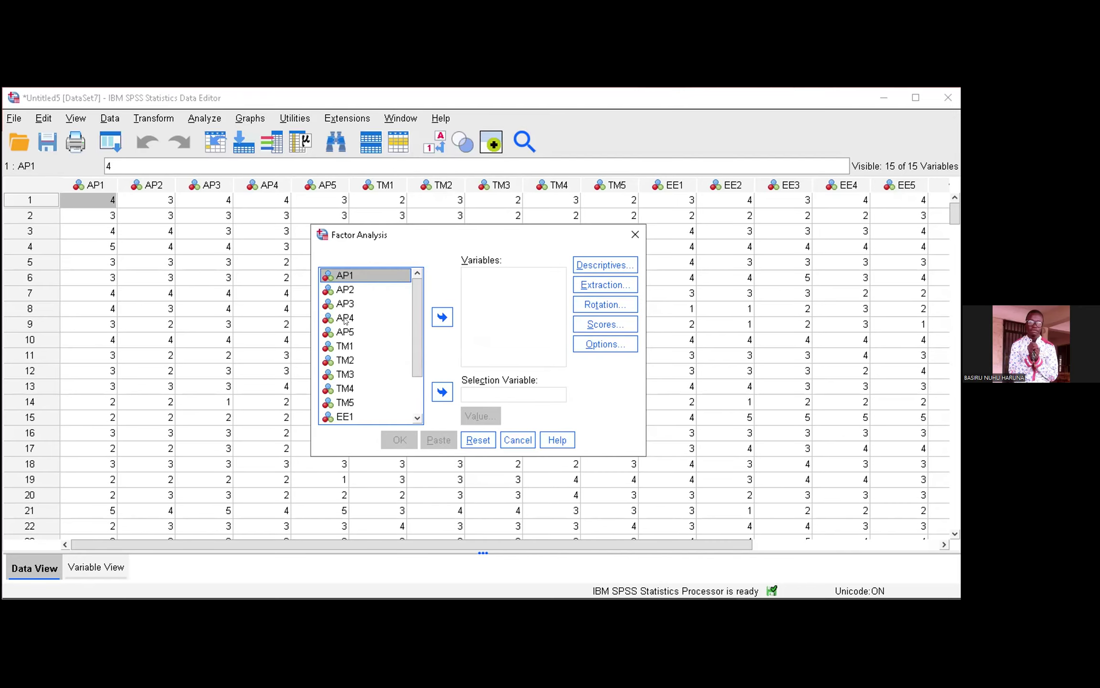
# Select the items AP1 to AP5 and add them as the factor analysis variables.
pyautogui.keyDown('shift'); pyautogui.click(345, 289); pyautogui.keyUp('shift')
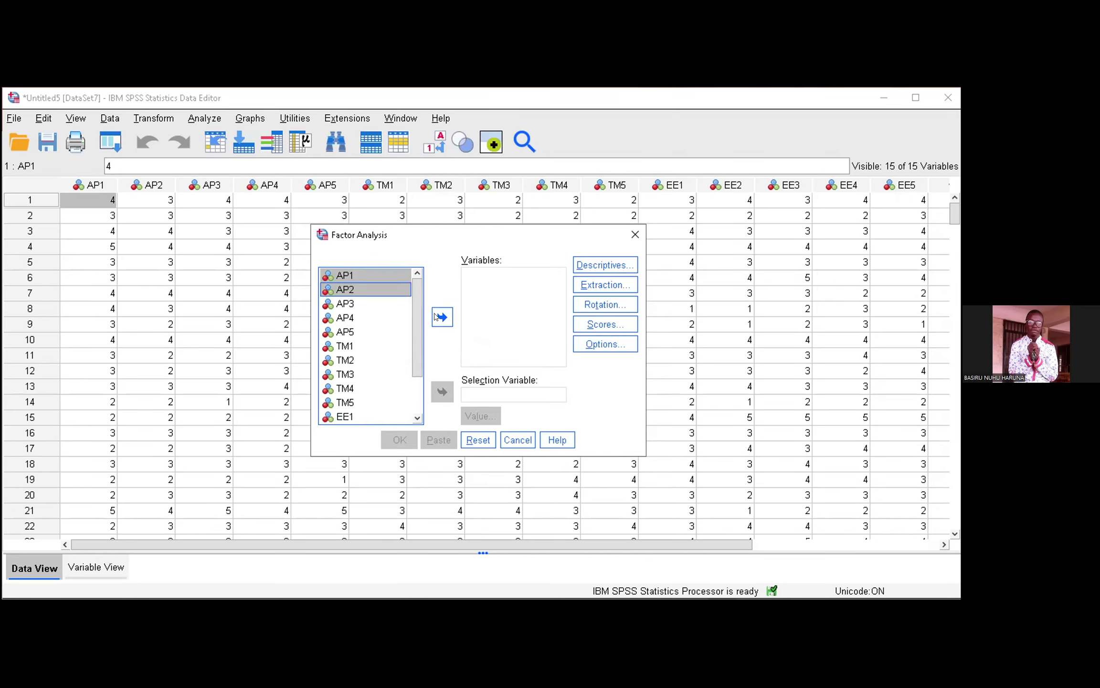
pyautogui.hotkey('ctrl', 'Down')
pyautogui.hotkey('ctrl', 'Down')
pyautogui.hotkey('ctrl', 'Down')
pyautogui.hotkey('ctrl', 'space')
pyautogui.hotkey('ctrl', 'Up')
pyautogui.hotkey('ctrl', 'space')
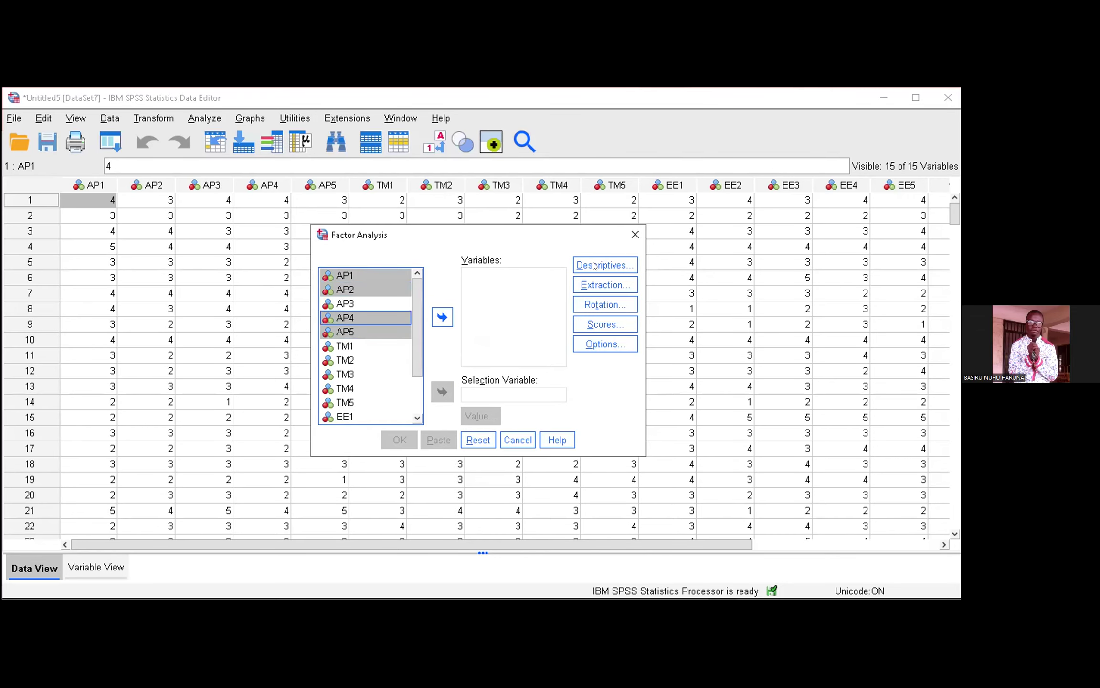
pyautogui.hotkey('ctrl', 'Up')
pyautogui.hotkey('ctrl', 'space')
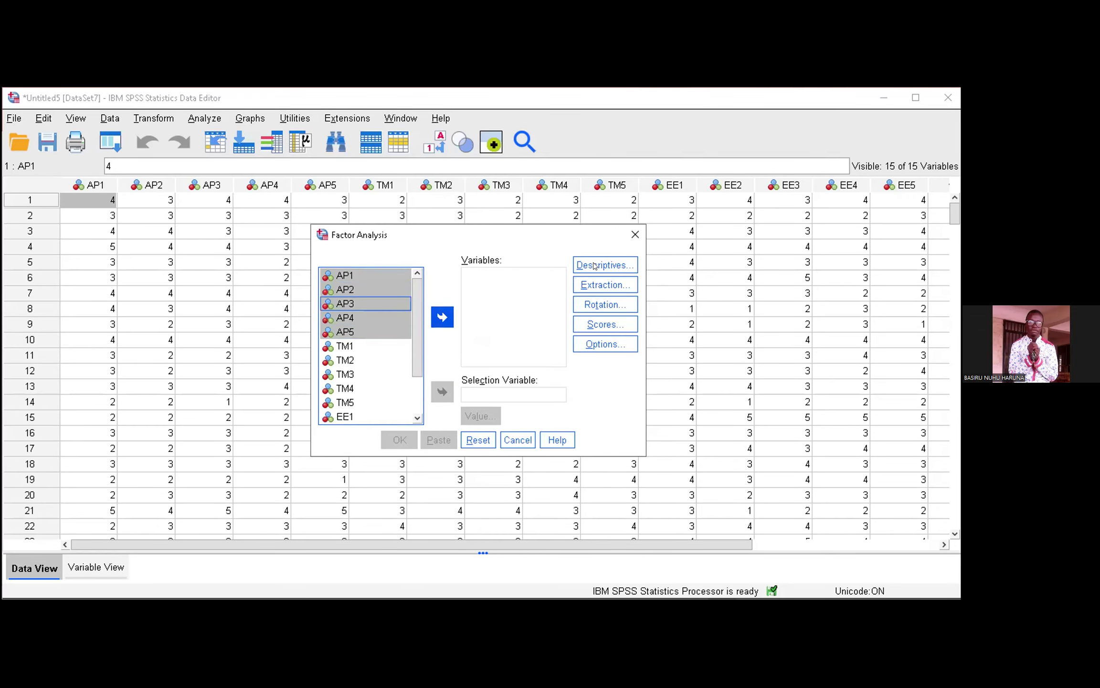
pyautogui.press('Return')
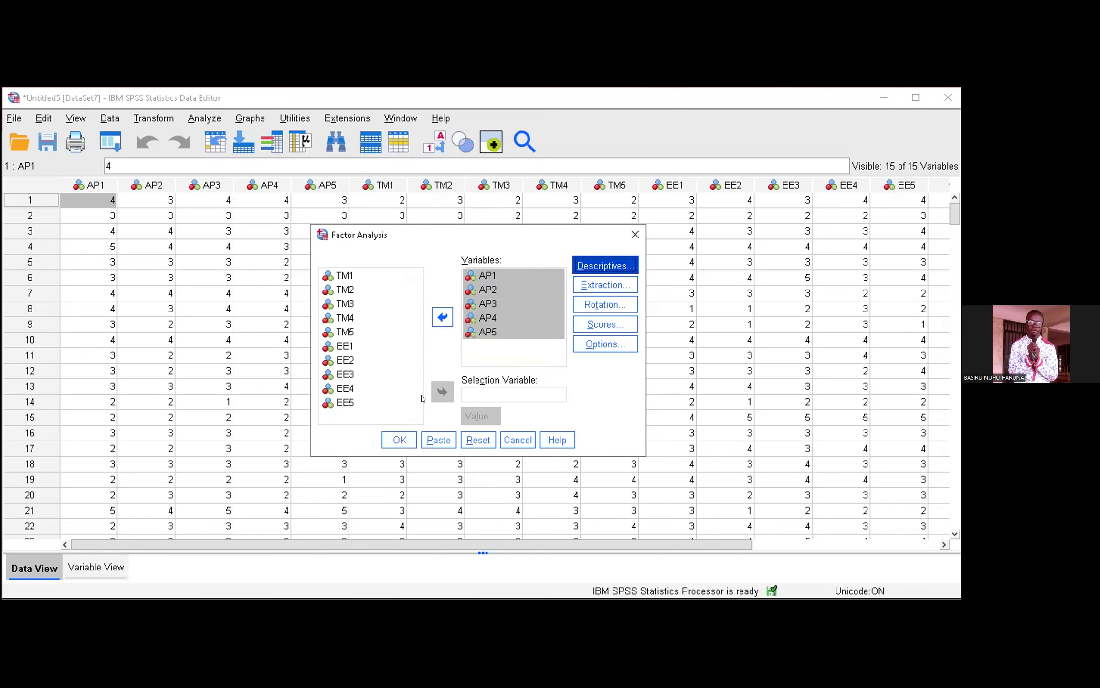
# Request KMO and Bartlett's test of sphericity, the anti-image matrices and the significance levels in the factor analysis descriptives.
pyautogui.hotkey('alt', 'd')
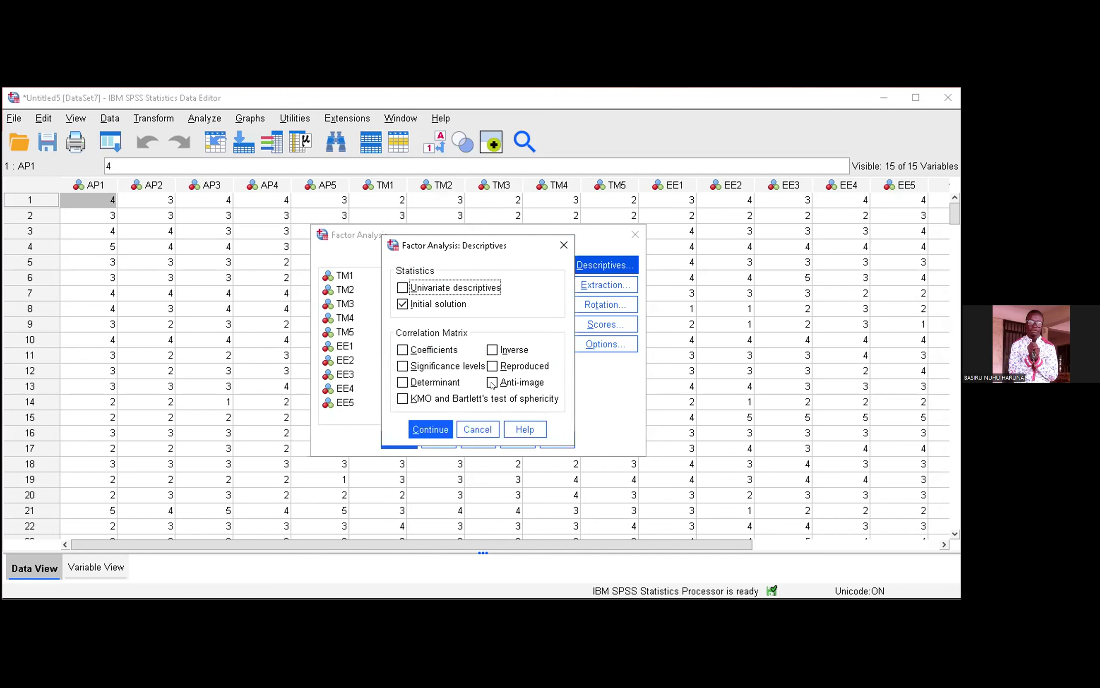
pyautogui.hotkey('alt', 'k')
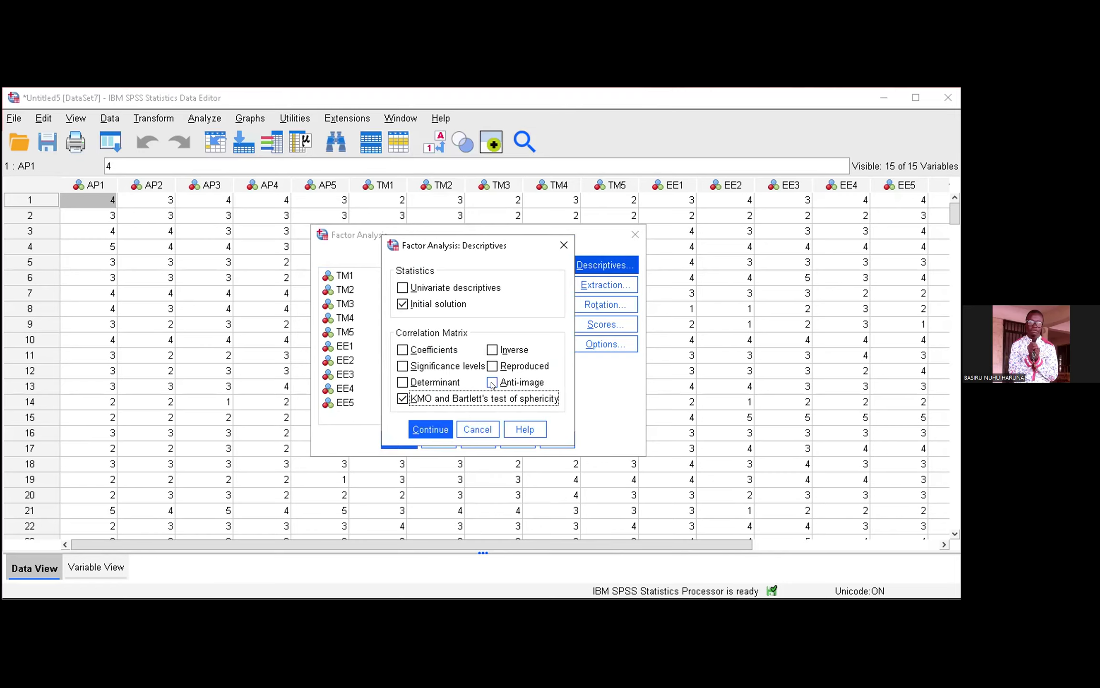
pyautogui.hotkey('alt', 'a')
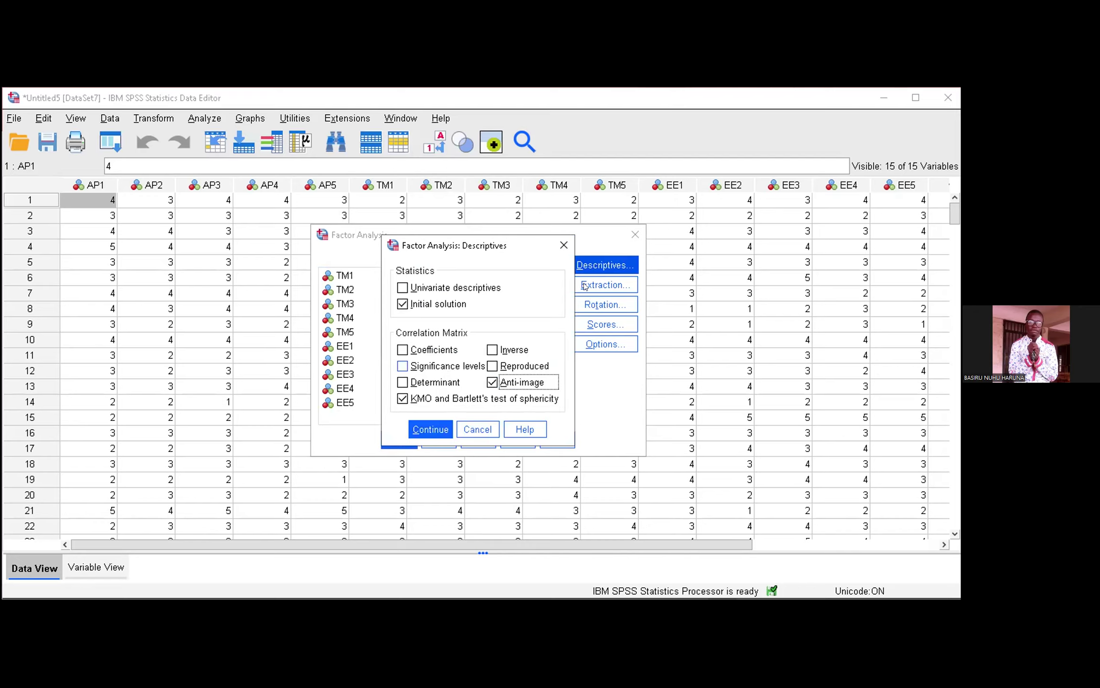
pyautogui.hotkey('alt', 's')
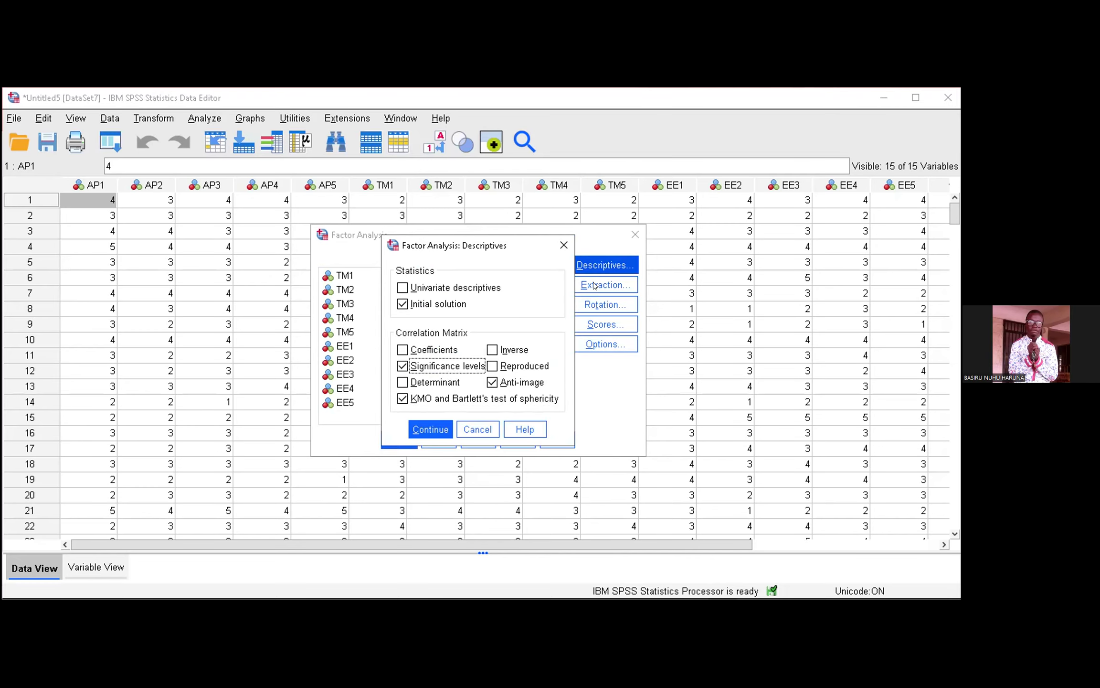
pyautogui.hotkey('alt', 'c')
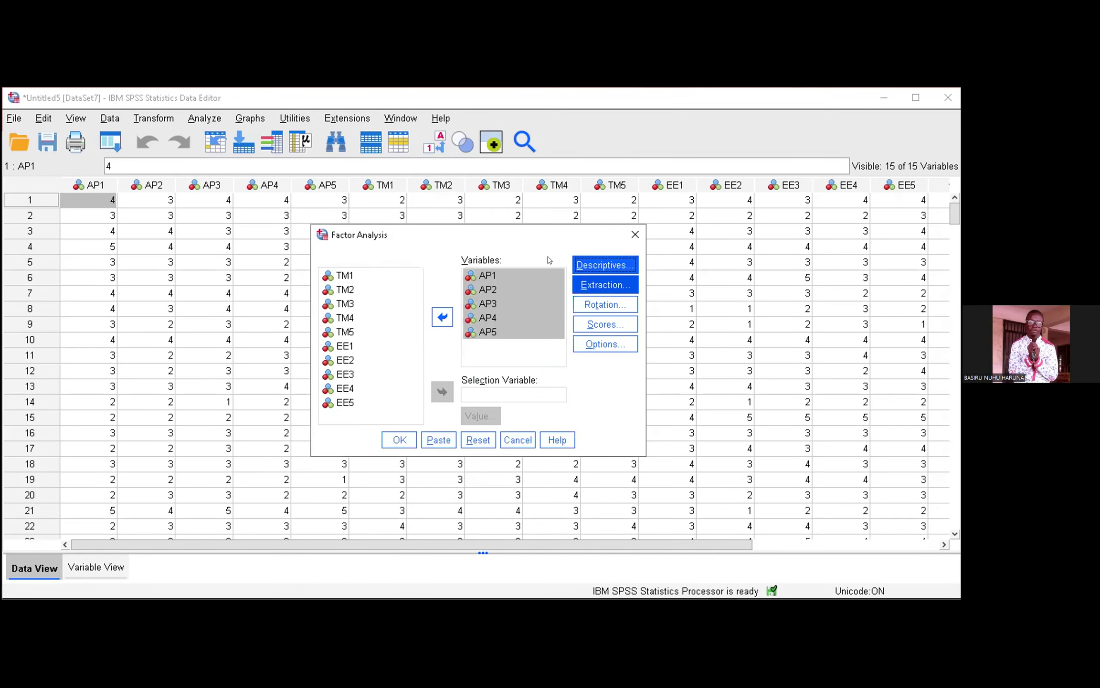
# Set up the extraction with Principal components, eigenvalues greater than 1 and a scree plot.
pyautogui.hotkey('alt', 'e')
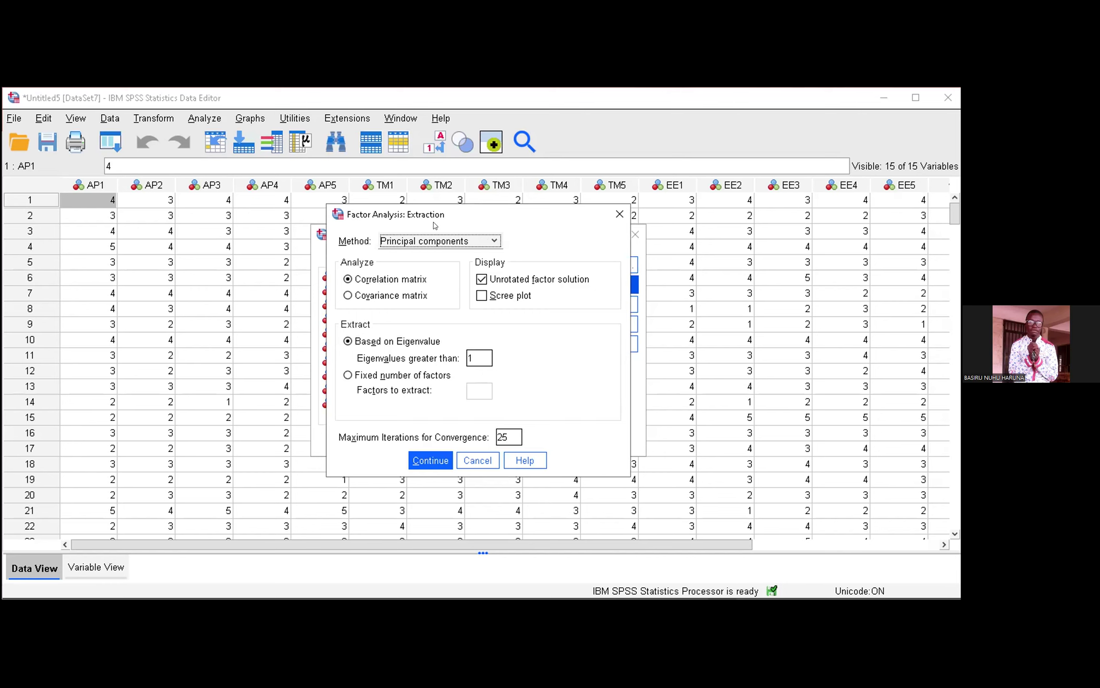
pyautogui.click(403, 242)
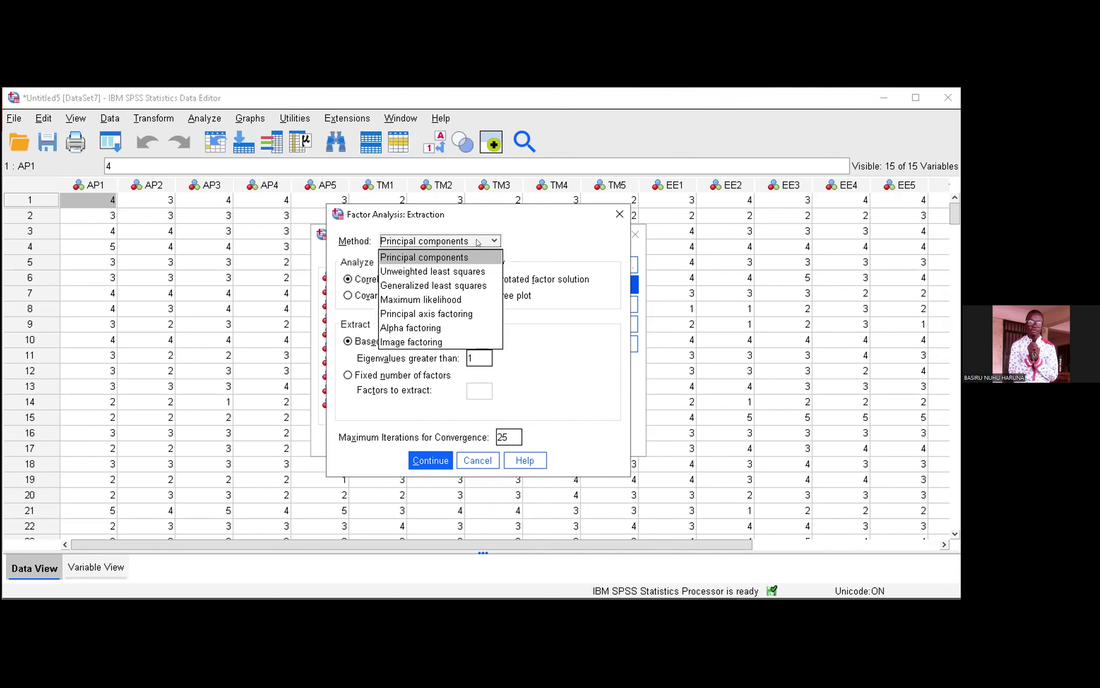
pyautogui.click(478, 241)
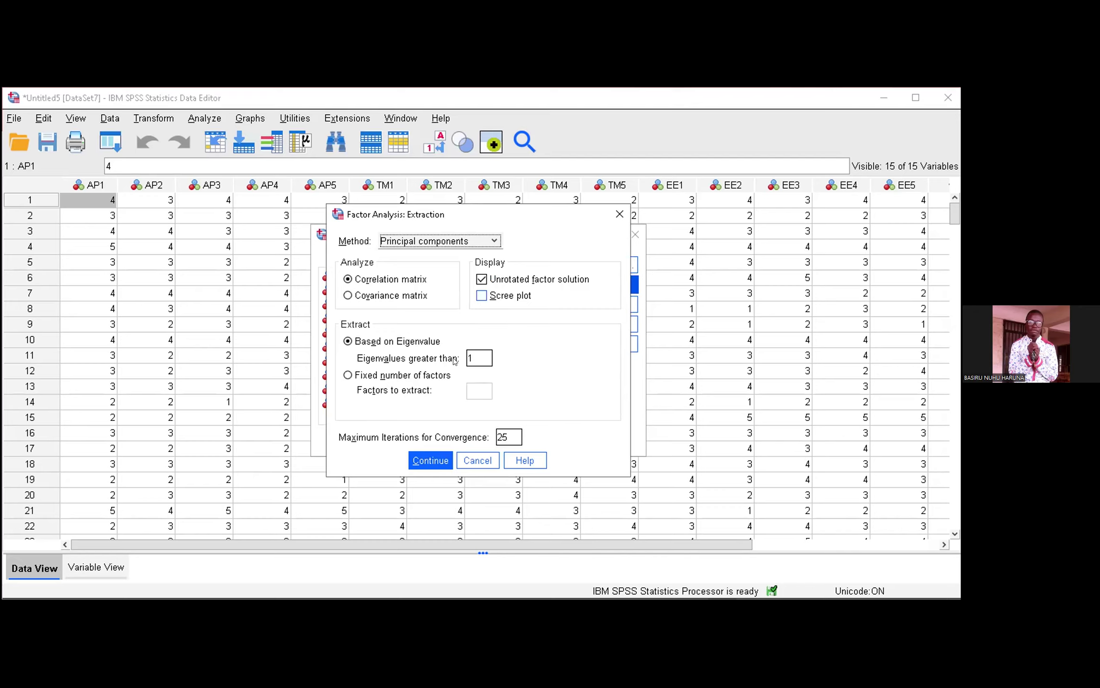
pyautogui.hotkey('alt', 's')
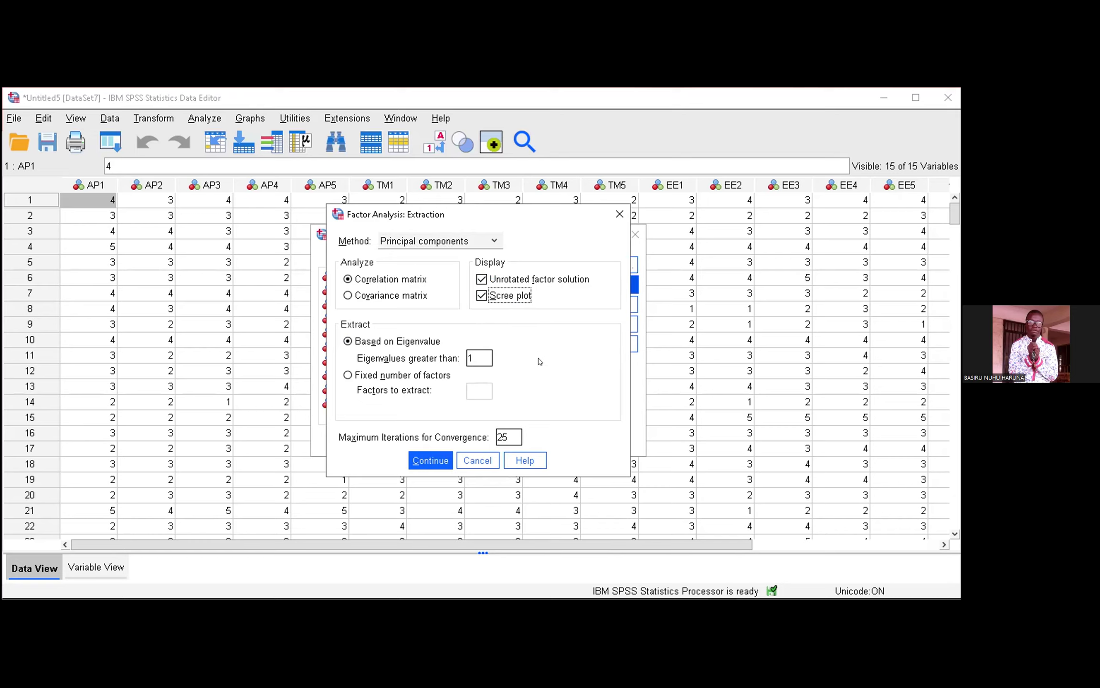
pyautogui.hotkey('alt', 'v')
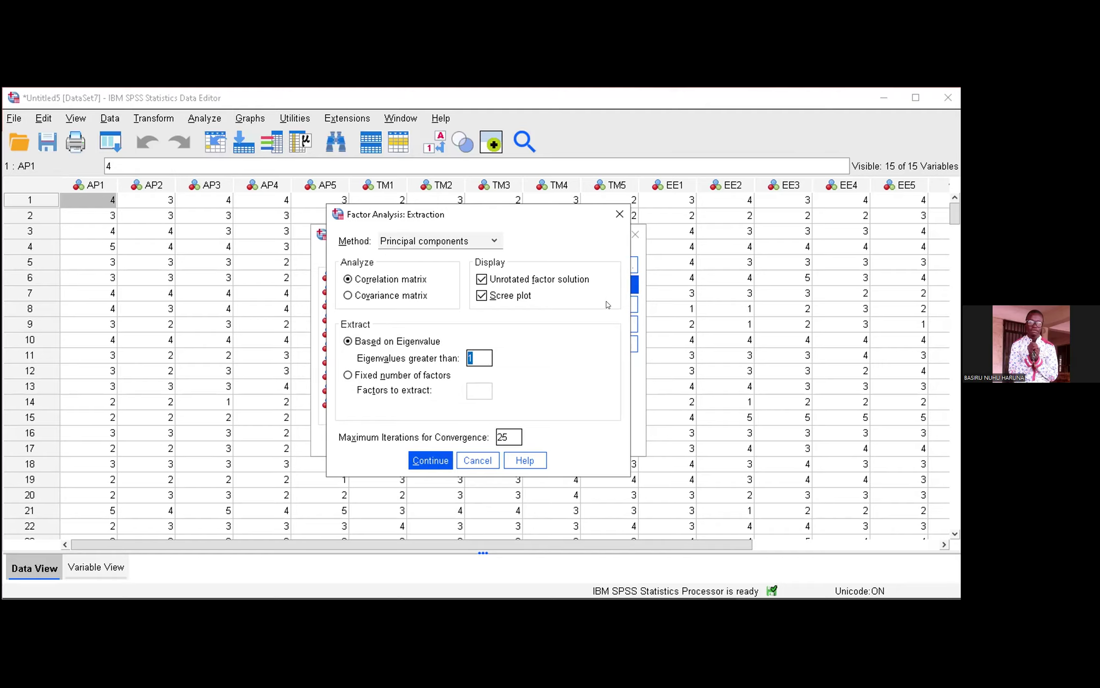
pyautogui.press('Return')
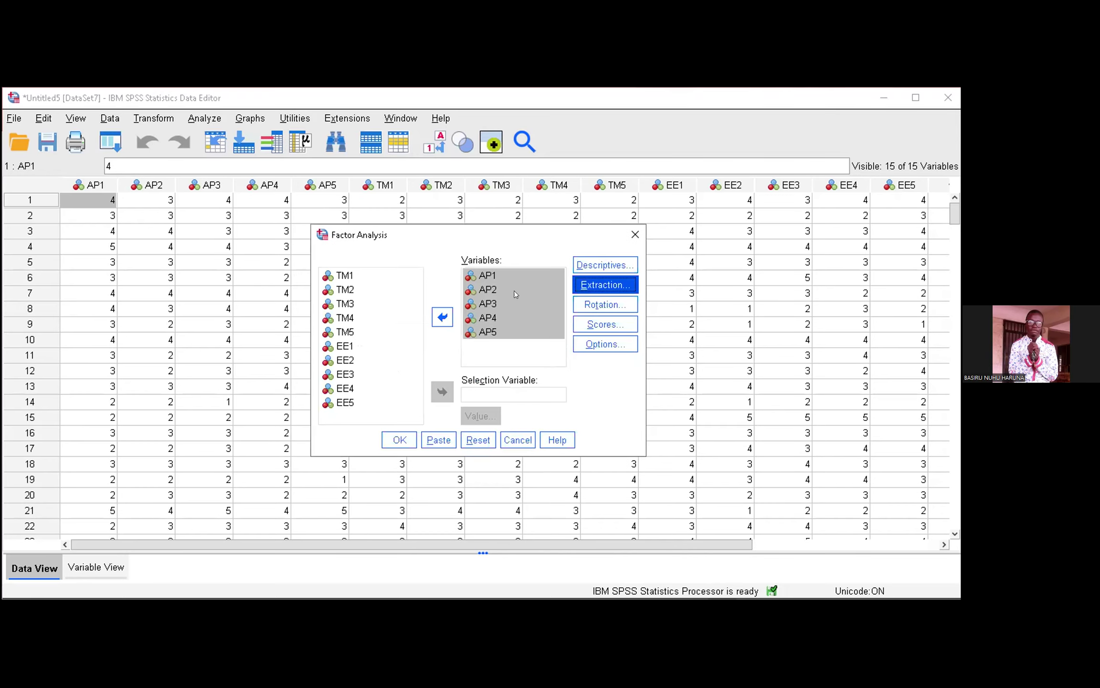
# Try Varimax as the rotation method and set the rotation back to None.
pyautogui.click(605, 305)
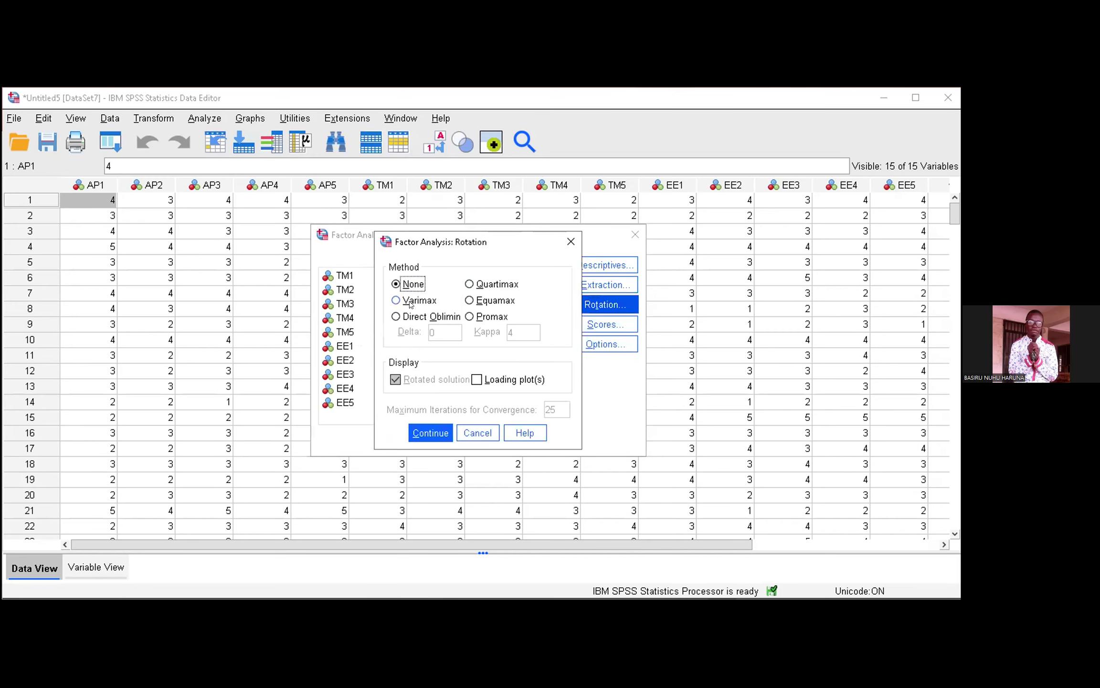
pyautogui.click(410, 303)
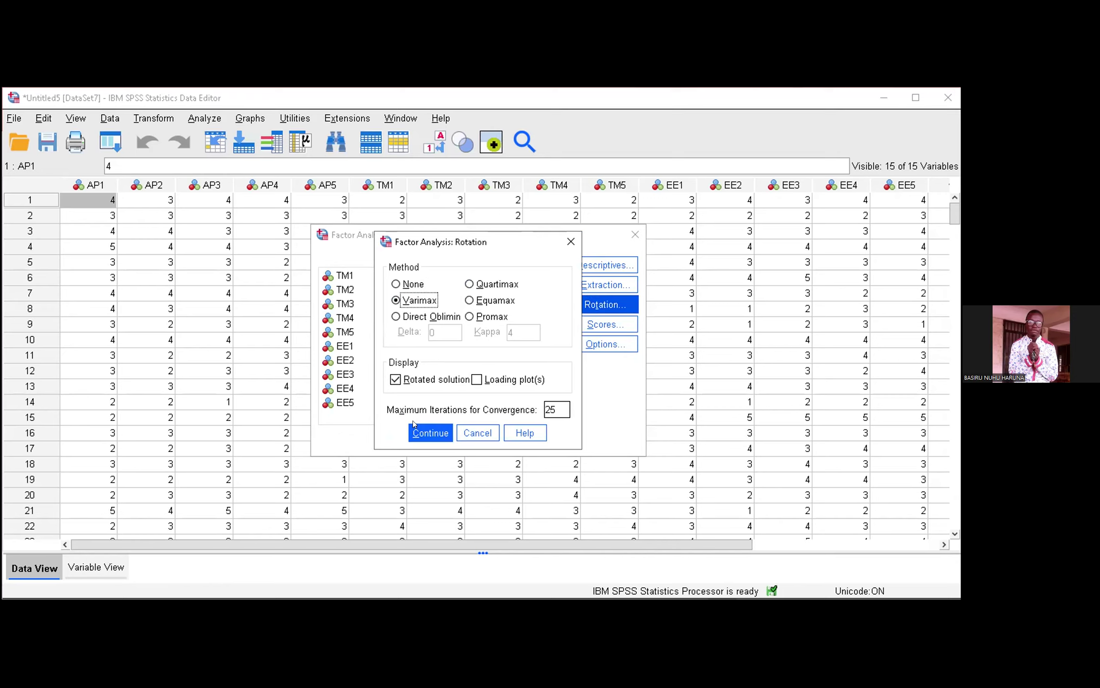
pyautogui.hotkey('alt', 'n')
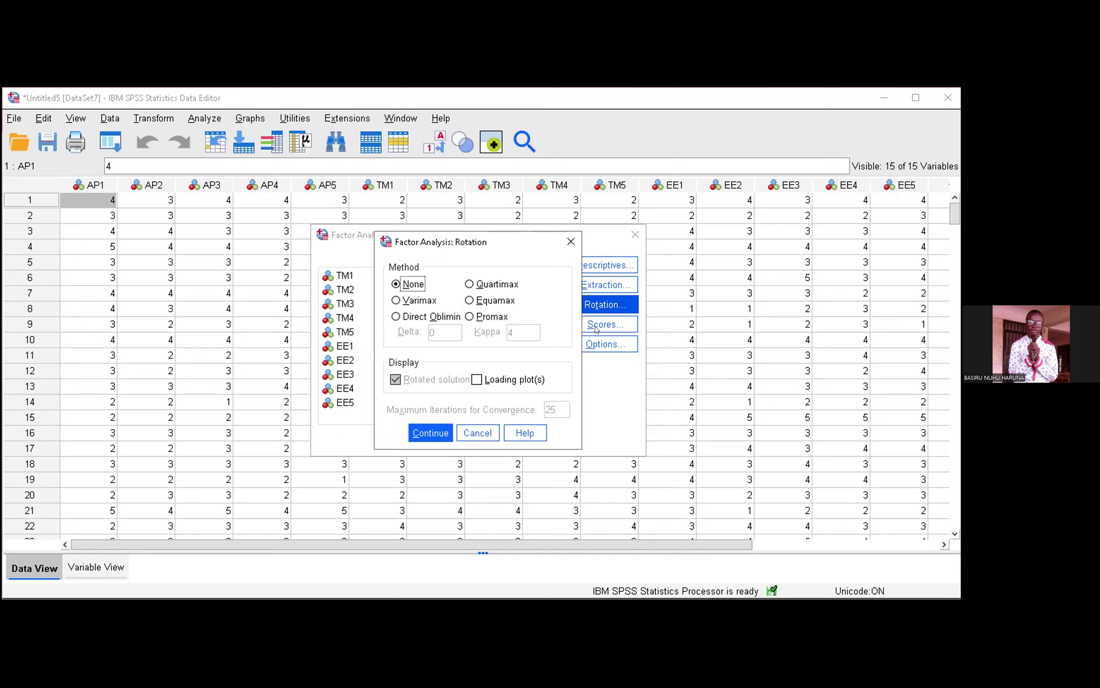
# Check the factor scores settings and accept them.
pyautogui.press('Tab')
pyautogui.press('Return')
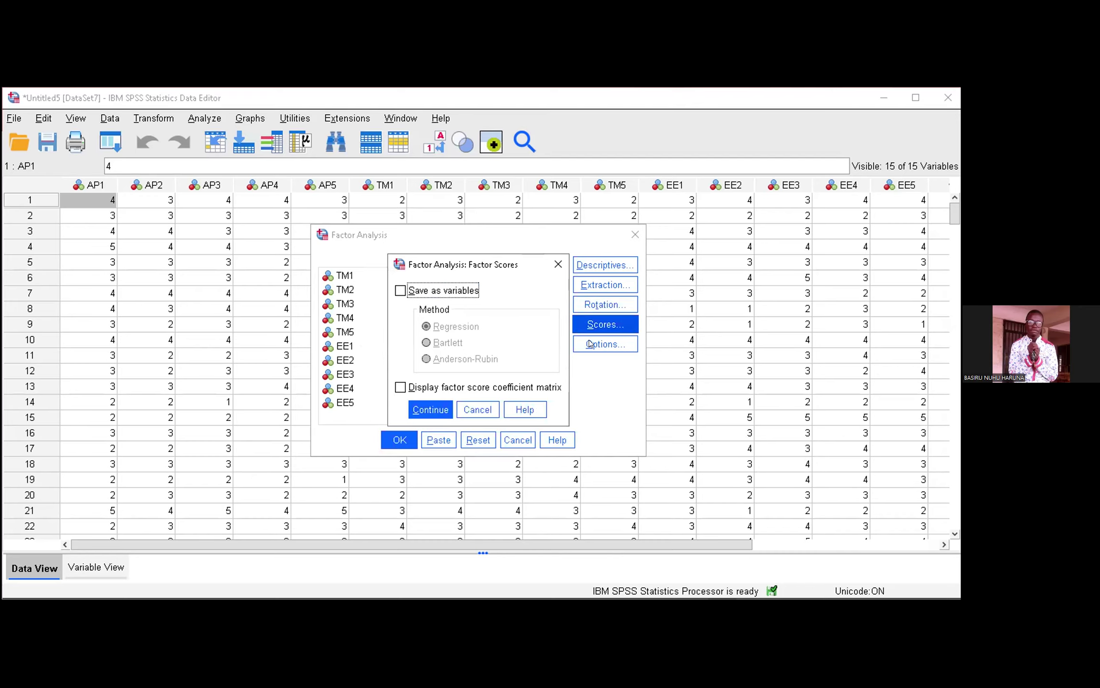
pyautogui.press('Return')
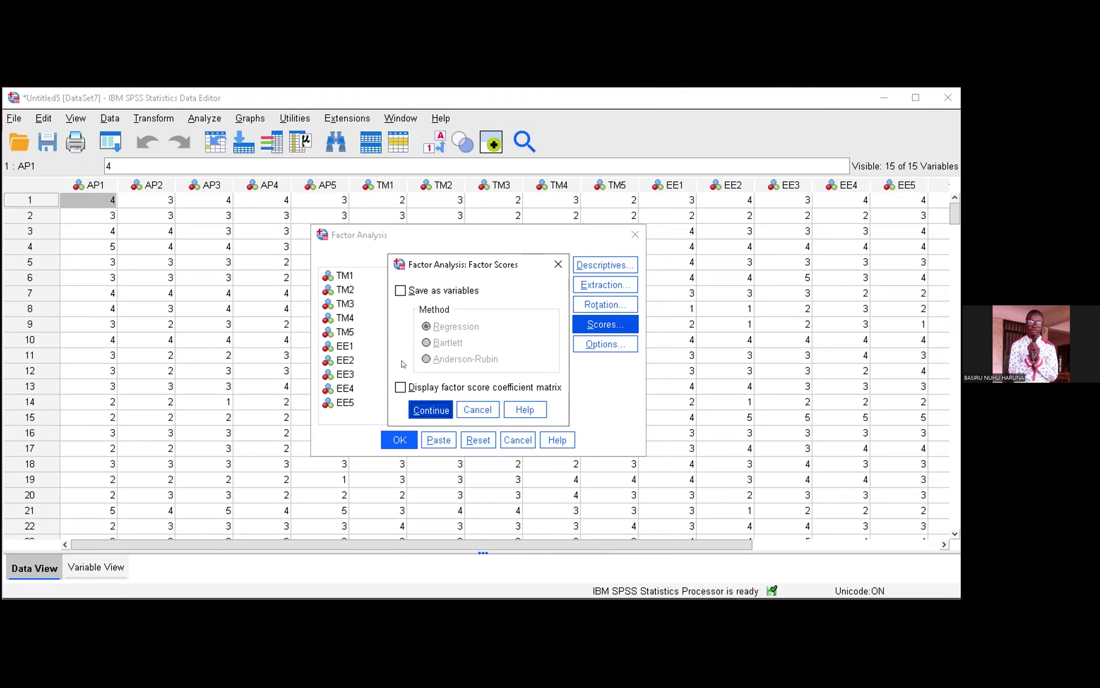
# Display the coefficients sorted by size and run the factor analysis on the AP items.
pyautogui.hotkey('alt', 'o')
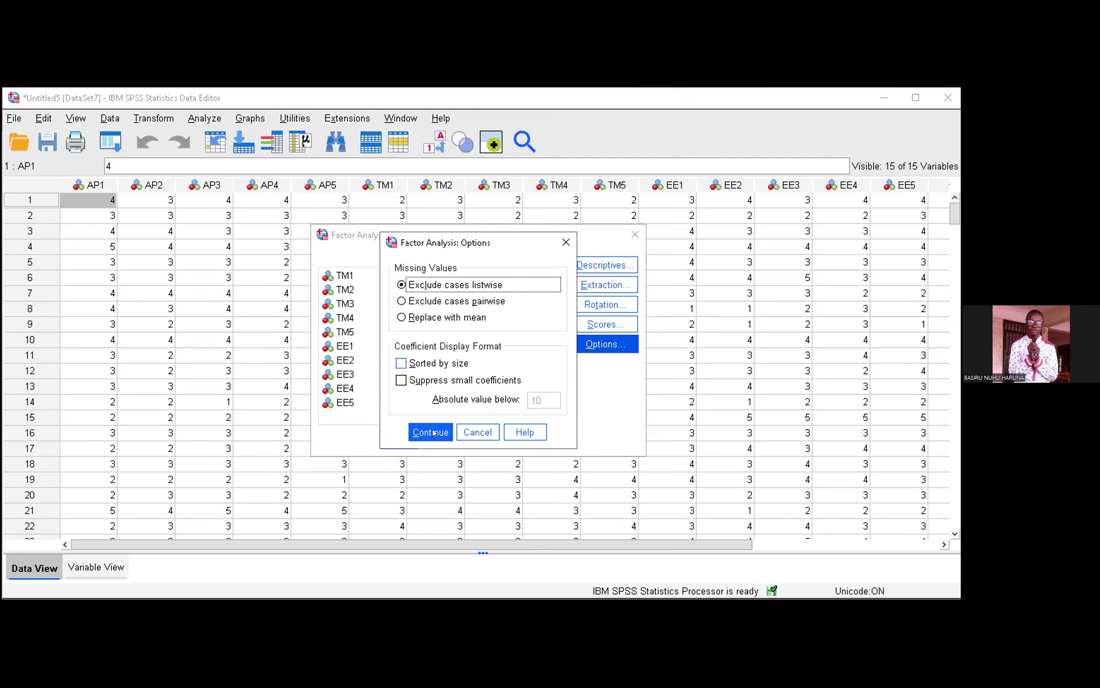
pyautogui.hotkey('alt', 's')
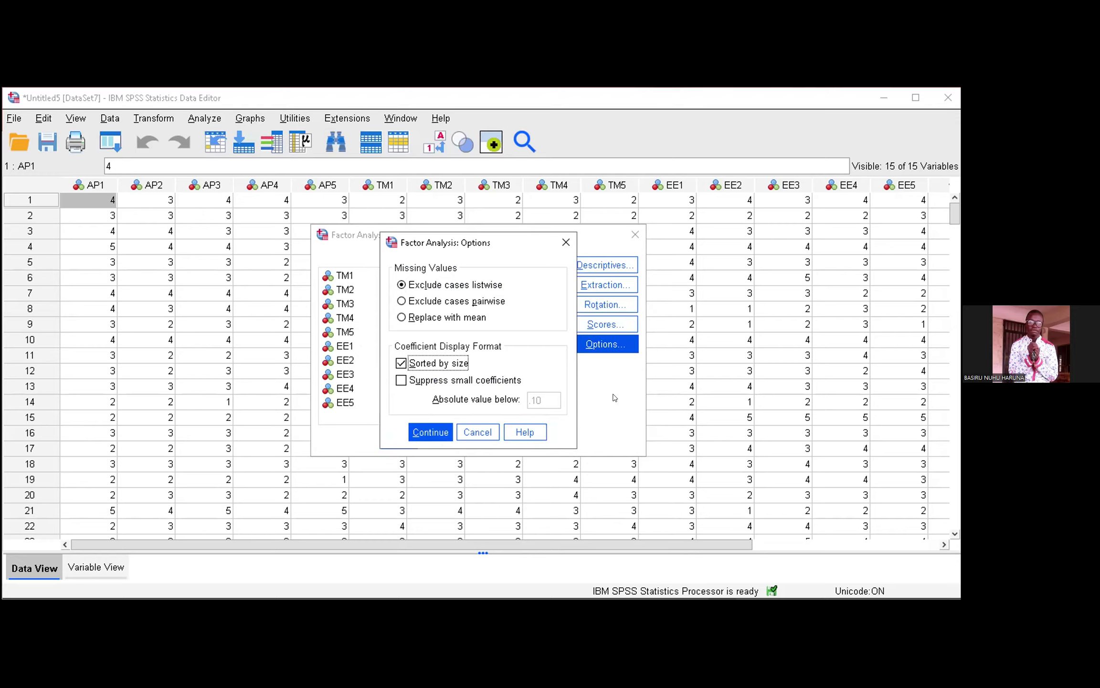
pyautogui.click(412, 427)
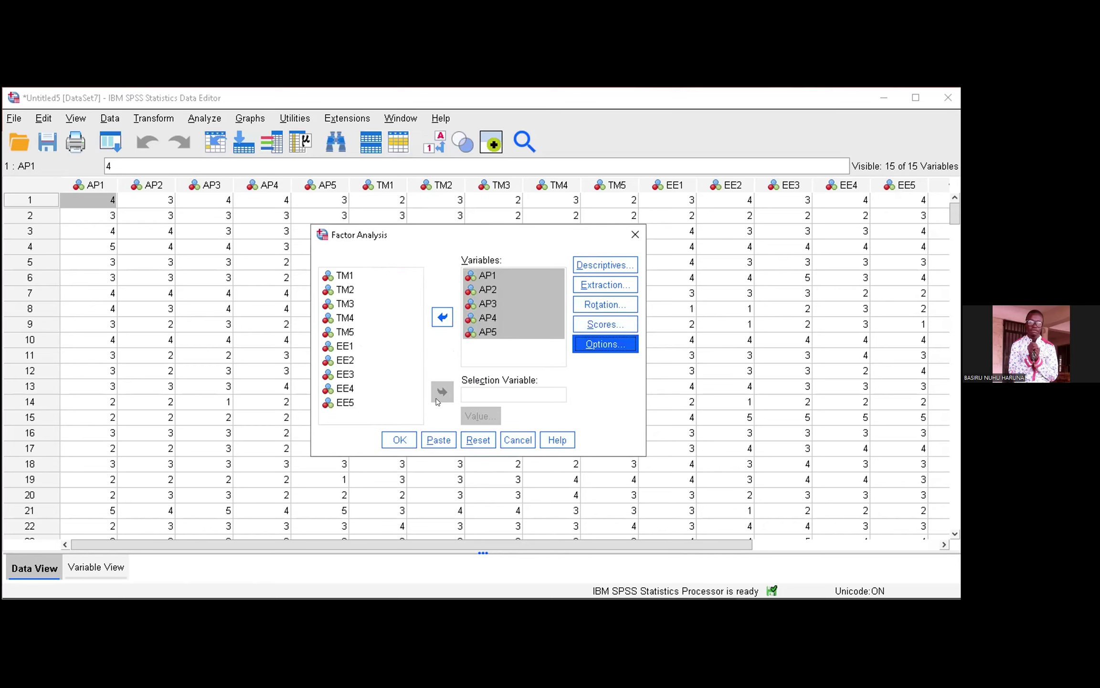
pyautogui.press('Return')
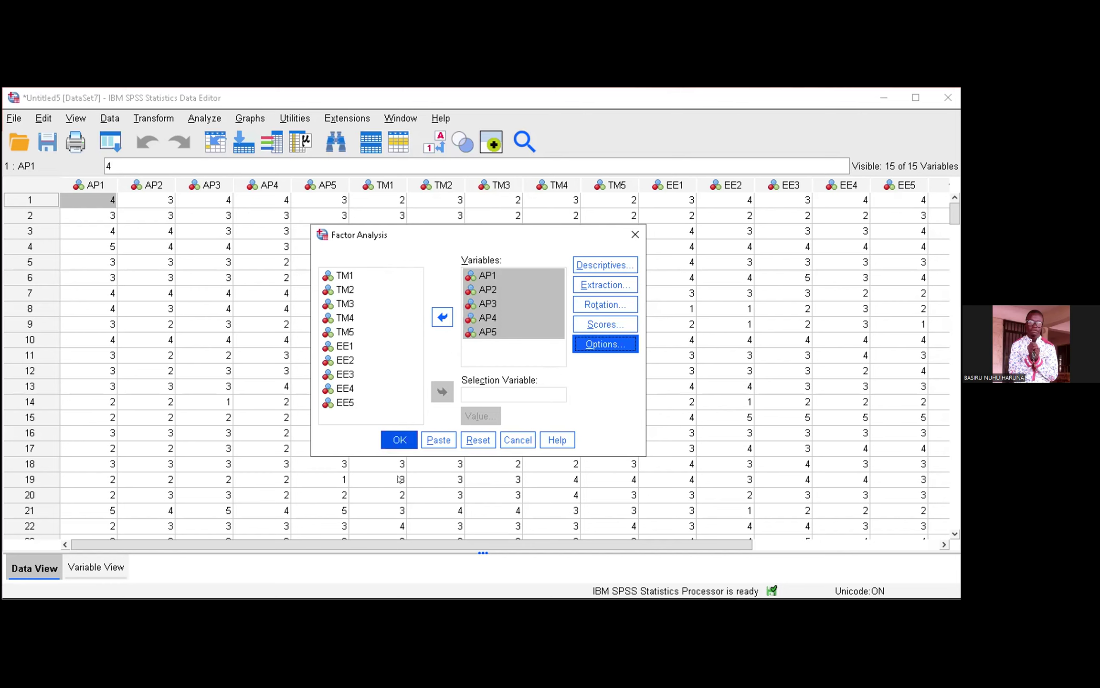
pyautogui.press('Tab')
pyautogui.press('Return')
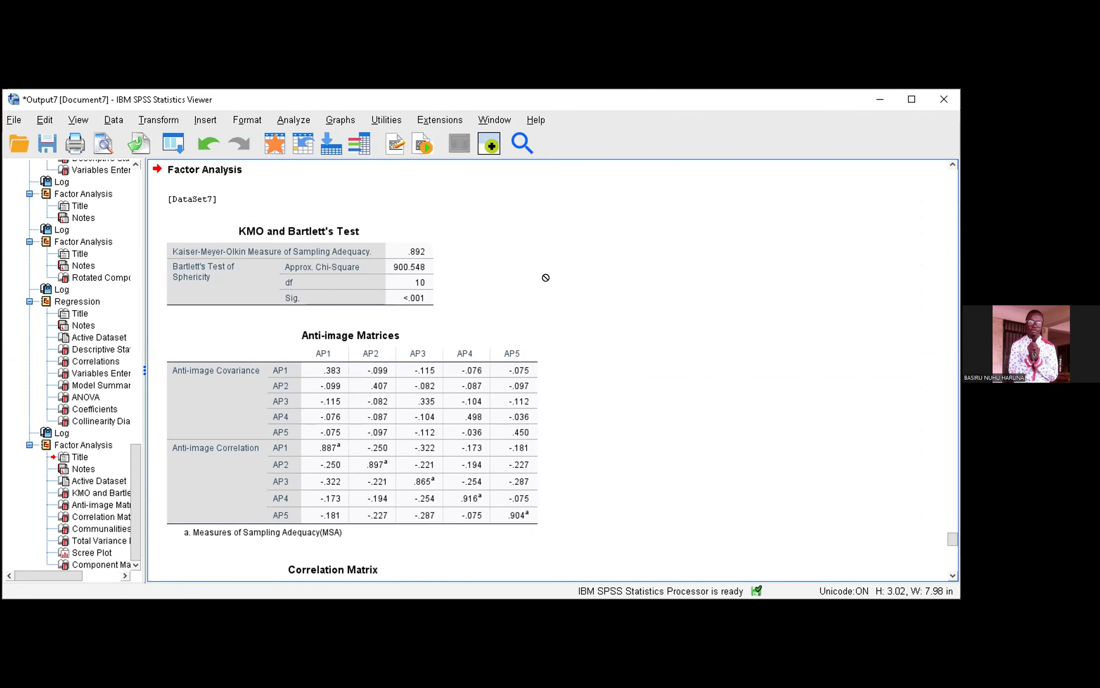
# Examine the KMO and Bartlett's Test and Anti-image Matrices tables in the factor analysis output.
pyautogui.click(422, 250)
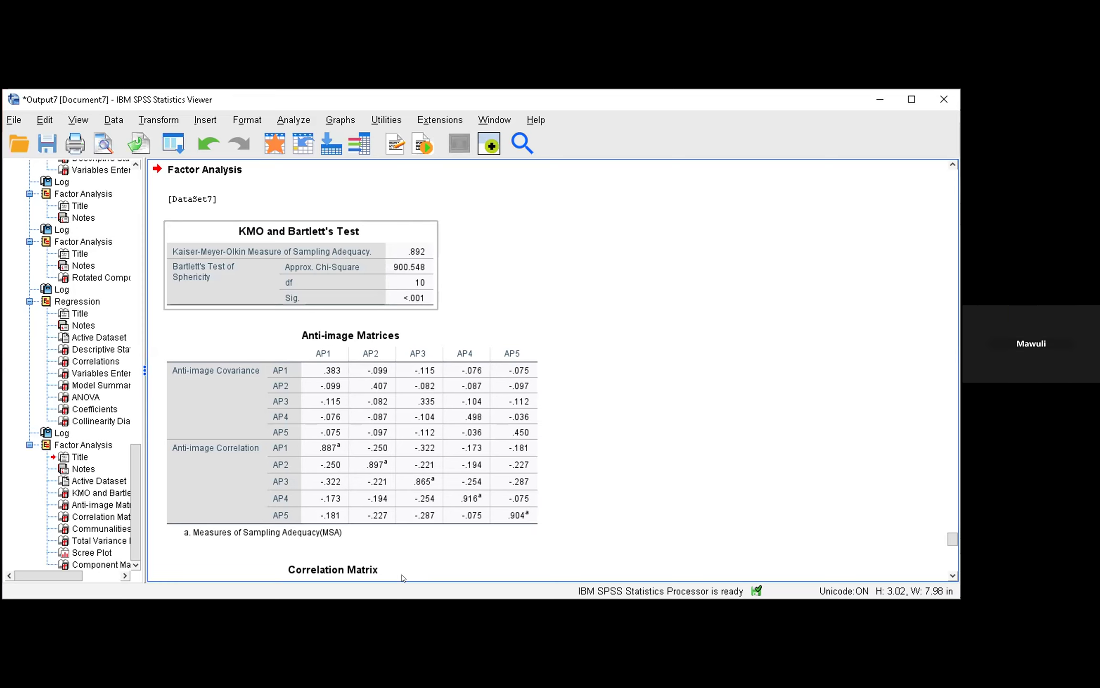
pyautogui.press('Down')
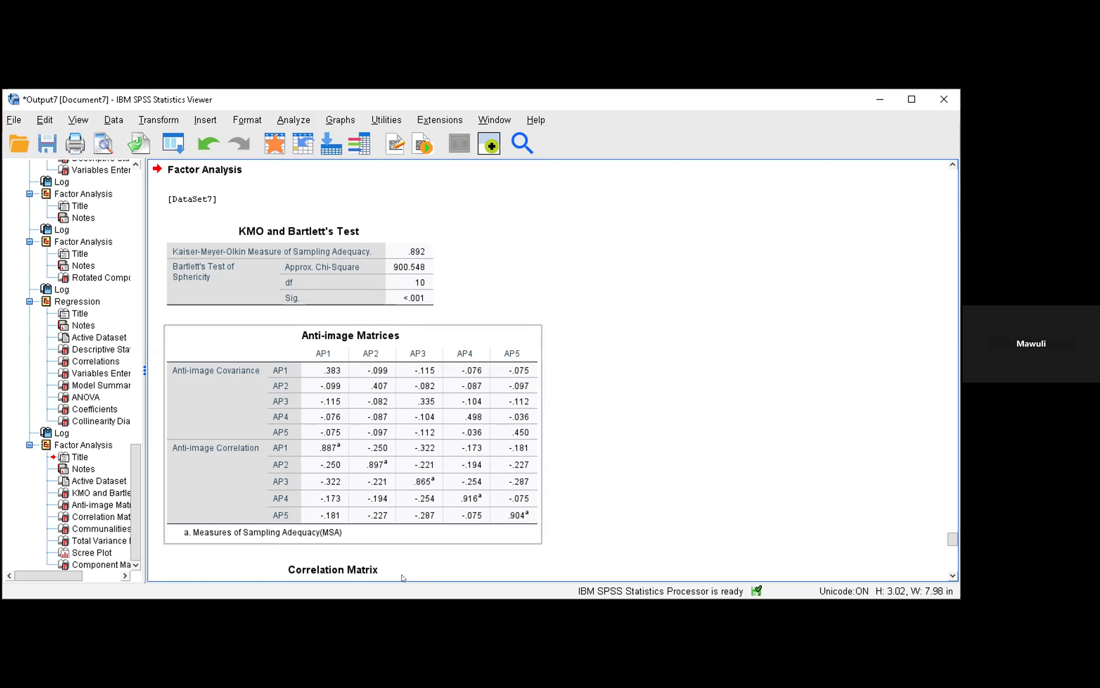
pyautogui.press('Down')
pyautogui.press('Down')
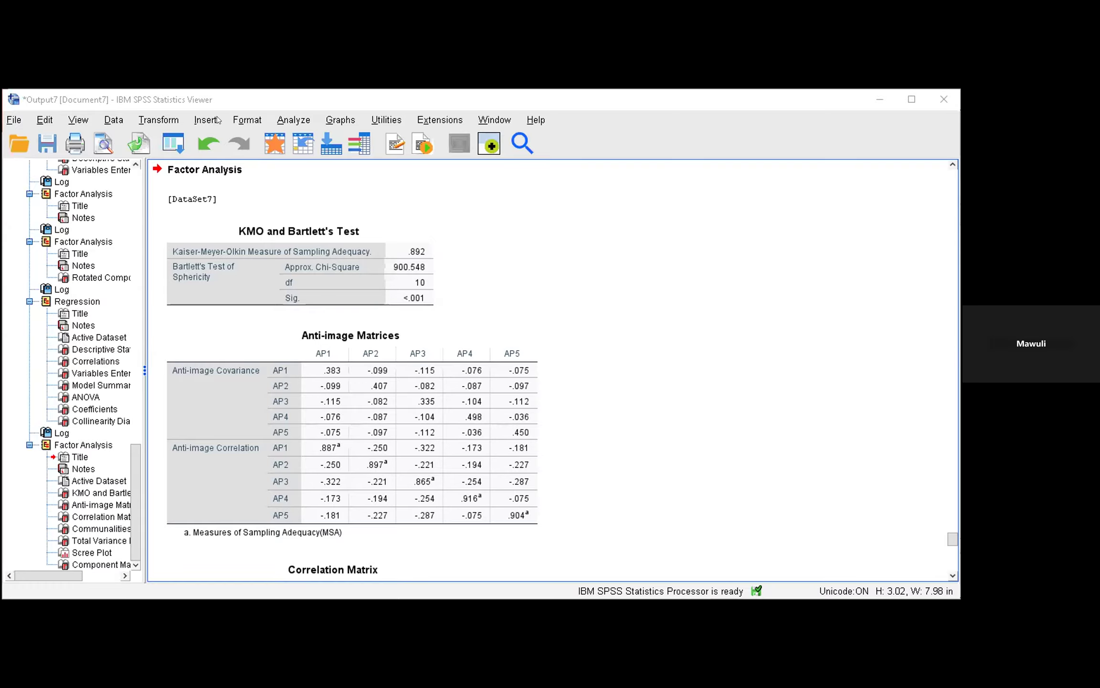
# Return to the dataset and open the Factor Analysis dialog with its previous settings reset.
pyautogui.hotkey('alt', 'Tab')
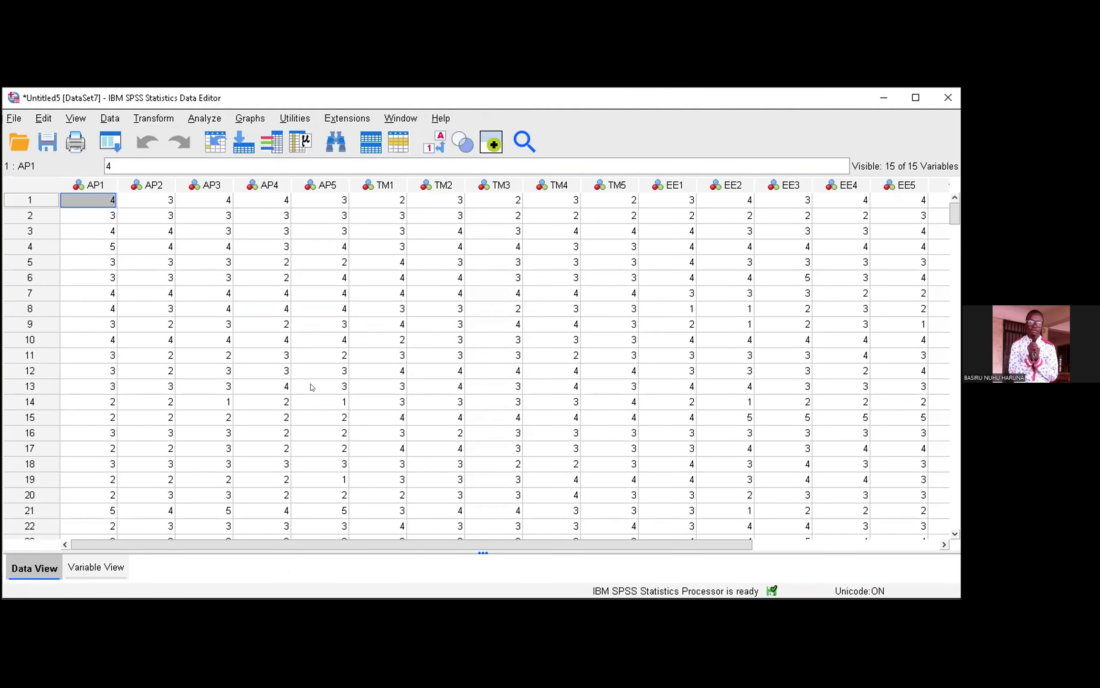
pyautogui.hotkey('alt', 'a')
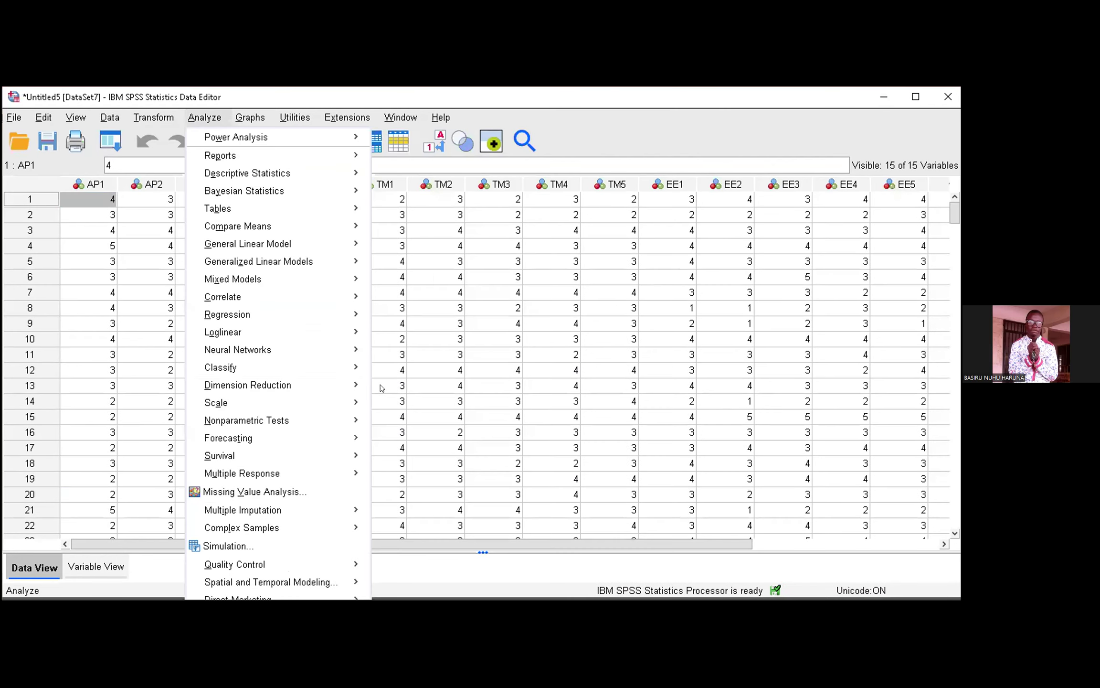
pyautogui.press('Down')
pyautogui.press('Down')
pyautogui.press('Down')
pyautogui.press('Down')
pyautogui.press('Down')
pyautogui.press('Down')
pyautogui.press('Down')
pyautogui.press('Down')
pyautogui.press('Down')
pyautogui.press('Down')
pyautogui.press('Down')
pyautogui.press('Down')
pyautogui.press('Down')
pyautogui.press('Down')
pyautogui.press('Down')
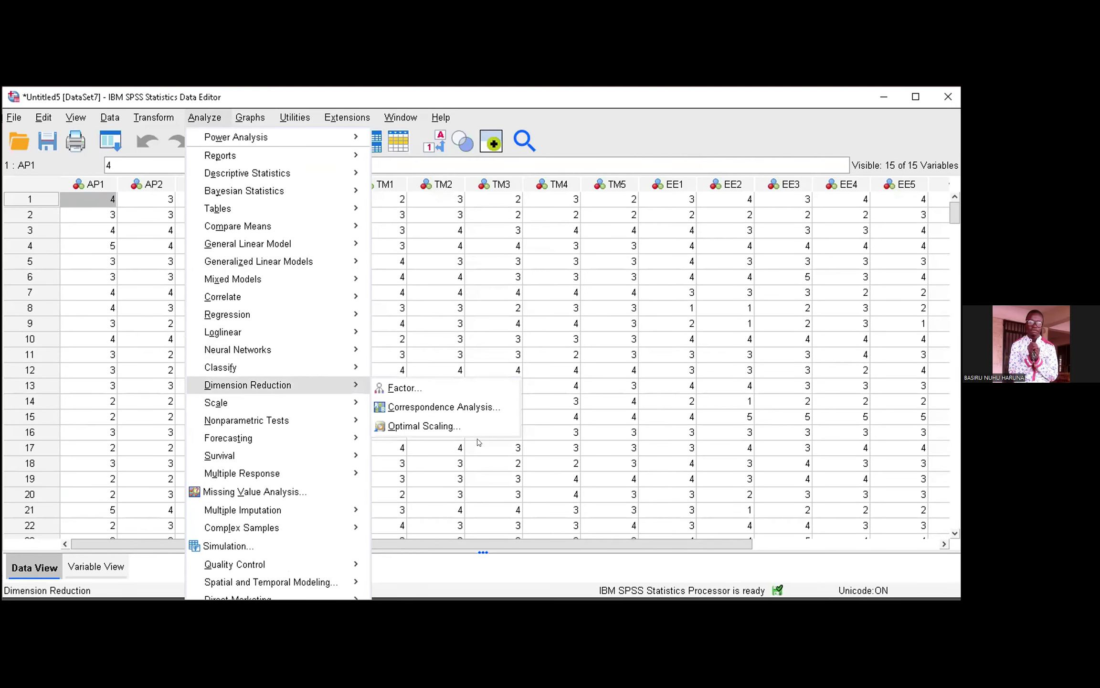
pyautogui.press('Right')
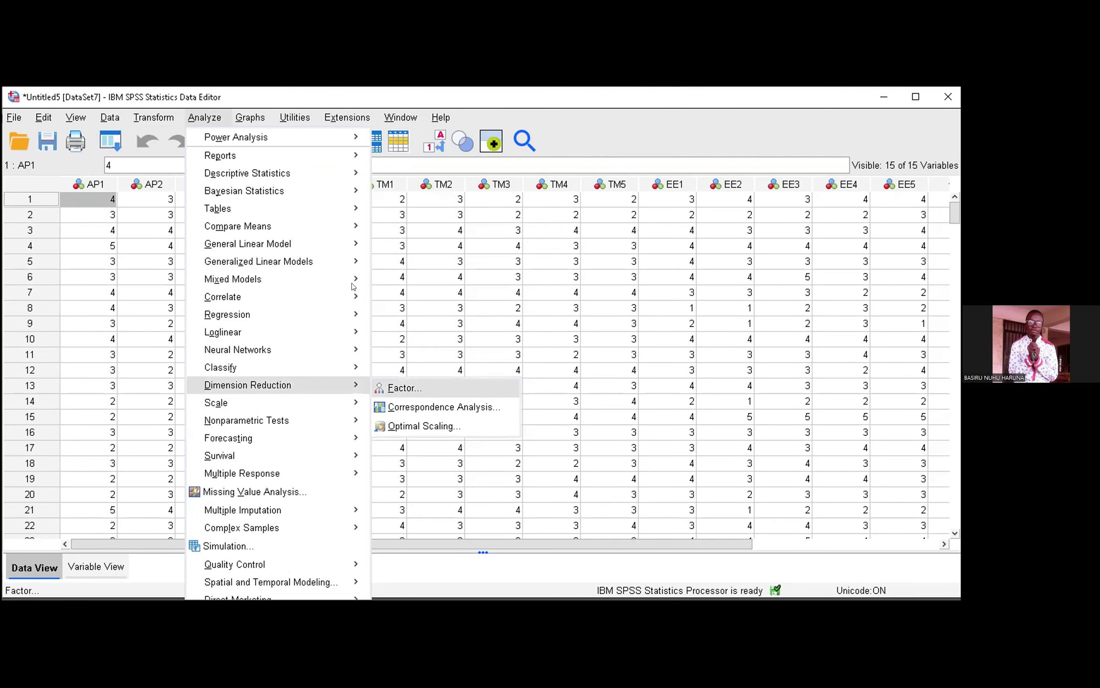
pyautogui.press('Return')
pyautogui.hotkey('alt', 'r')
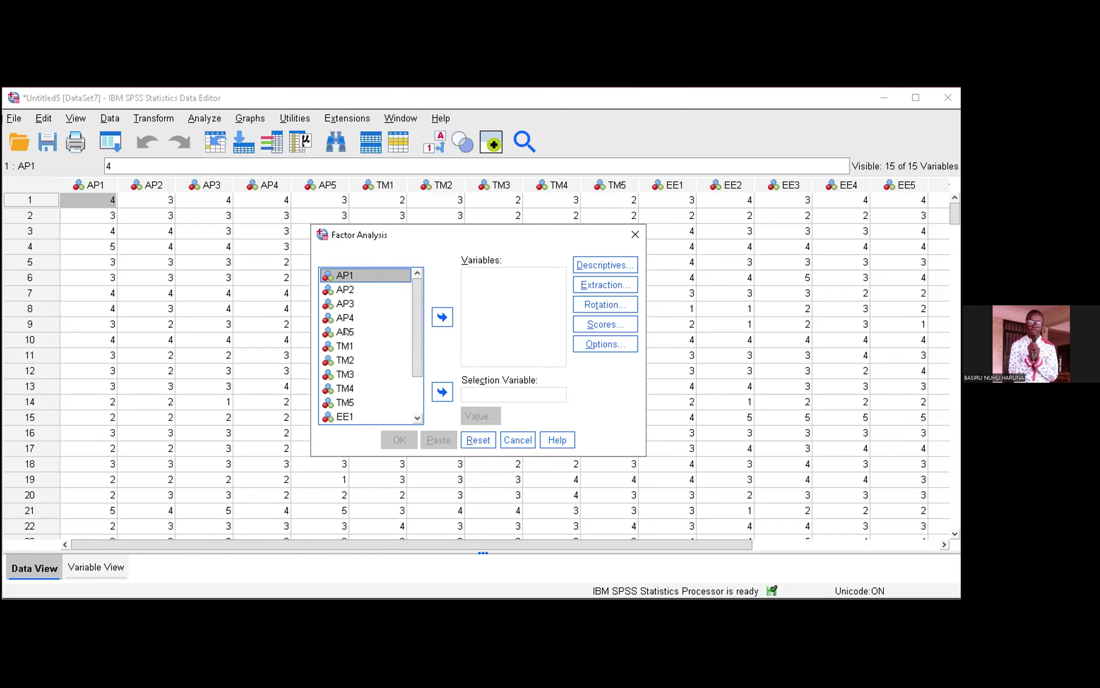
# Add AP1 through AP5 as the factor analysis variables.
pyautogui.hotkey('shift', 'Down')
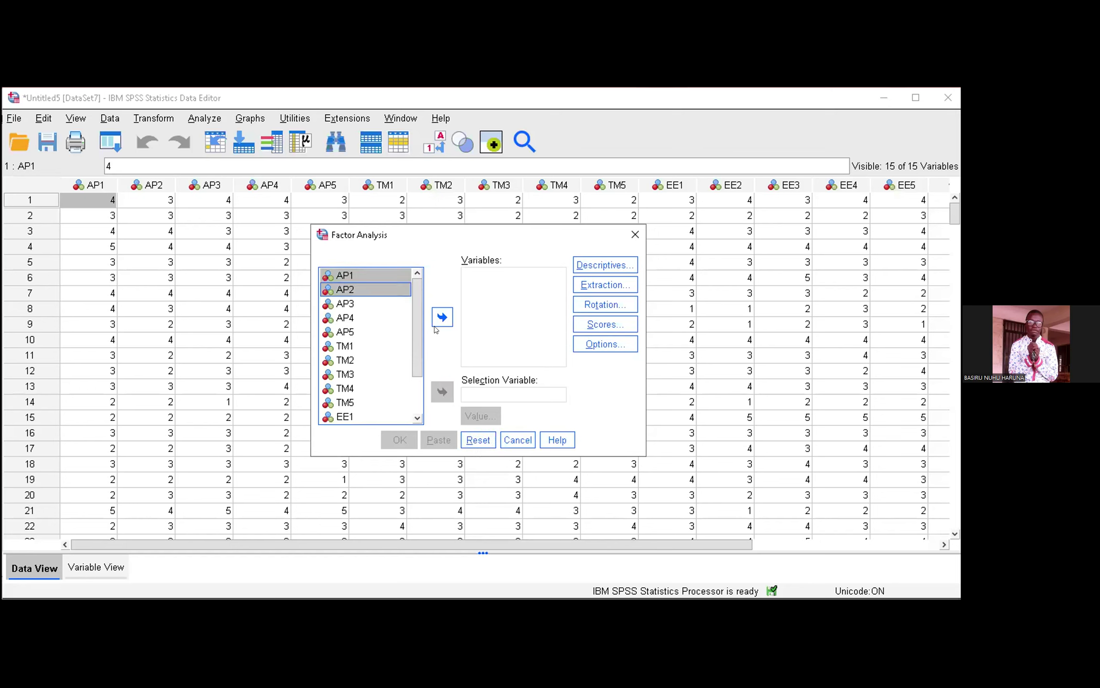
pyautogui.hotkey('shift', 'Down')
pyautogui.hotkey('shift', 'Down')
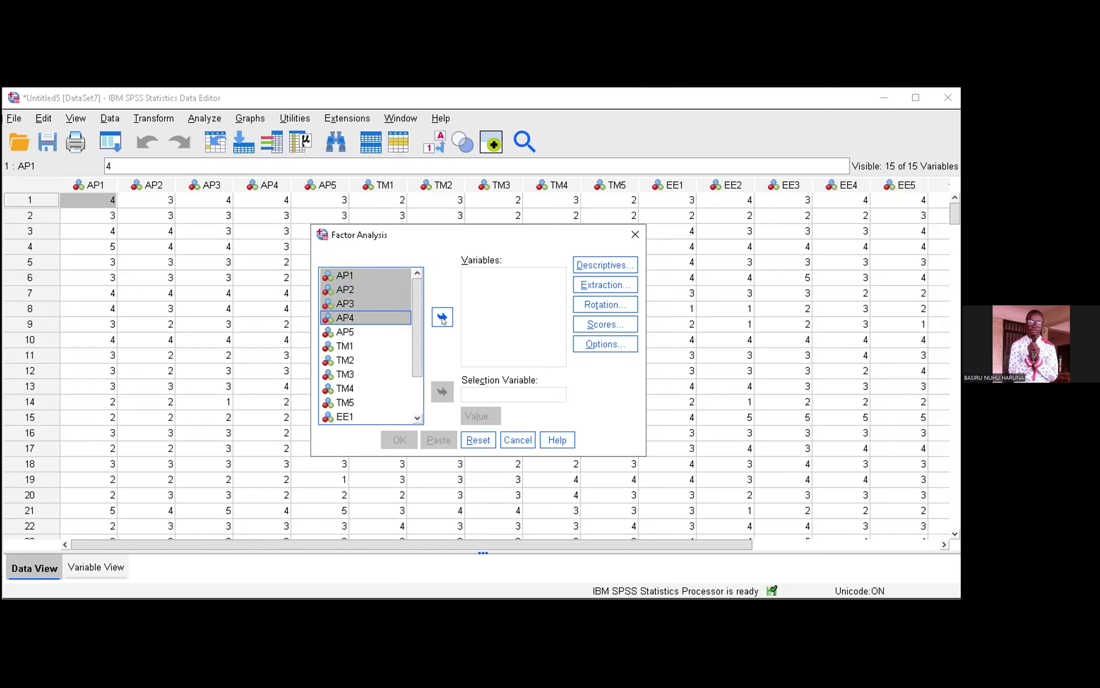
pyautogui.hotkey('shift', 'Down')
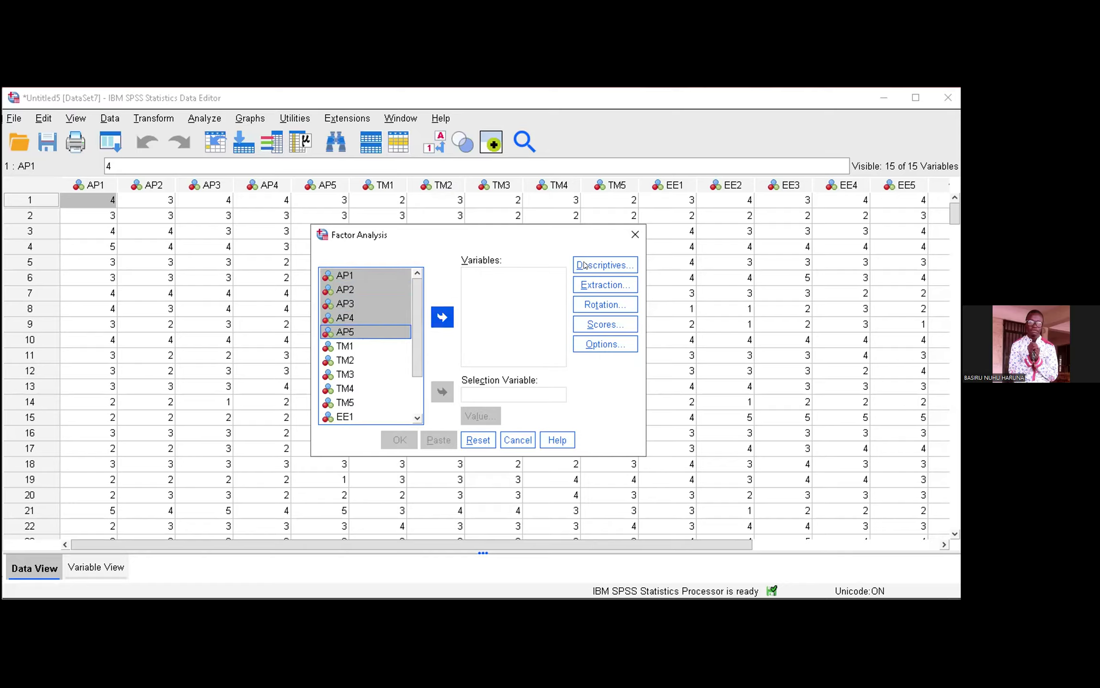
pyautogui.press('Return')
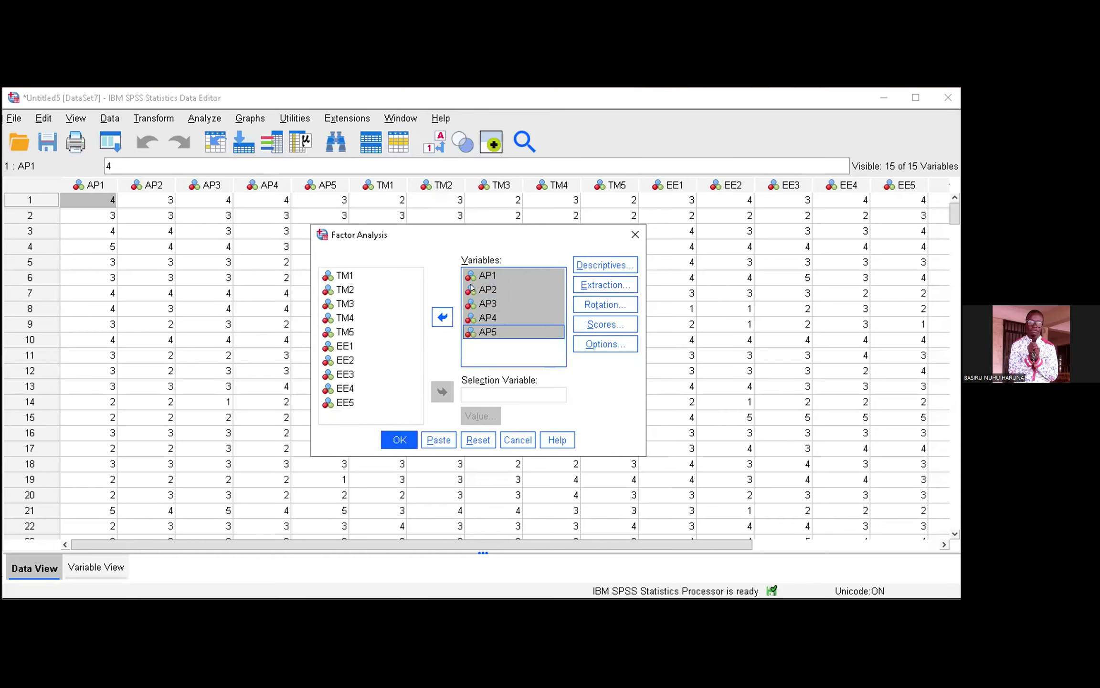
# Request univariate descriptives, significance levels, KMO and Bartlett's test of sphericity, and the anti-image matrix alongside the initial solution.
pyautogui.press('Tab')
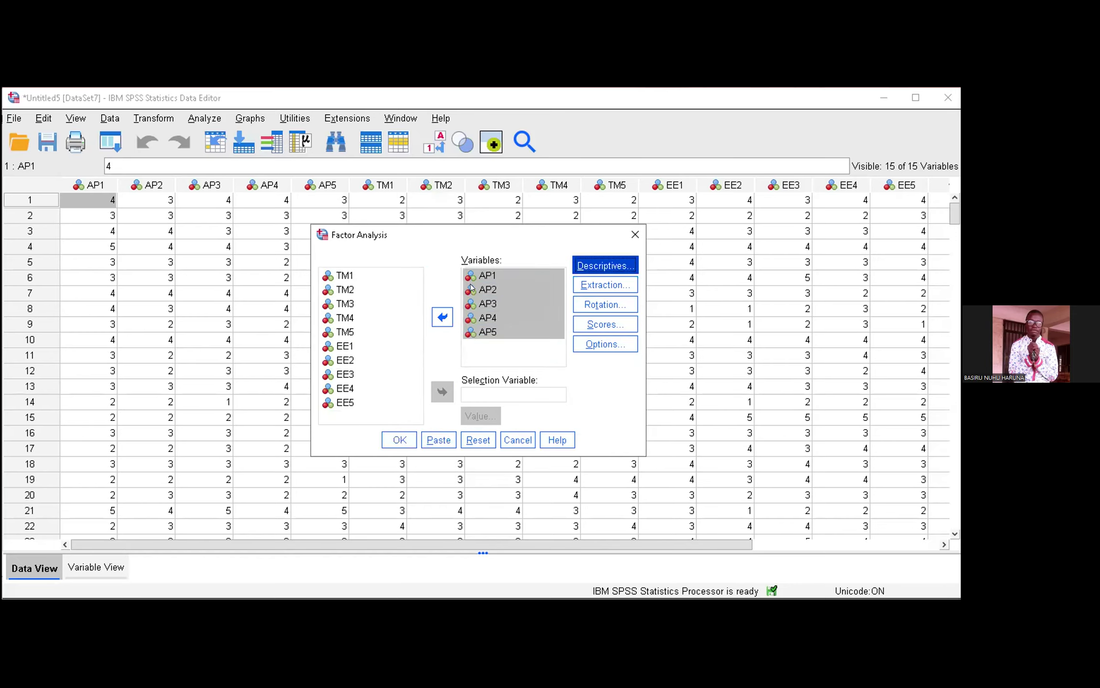
pyautogui.press('Return')
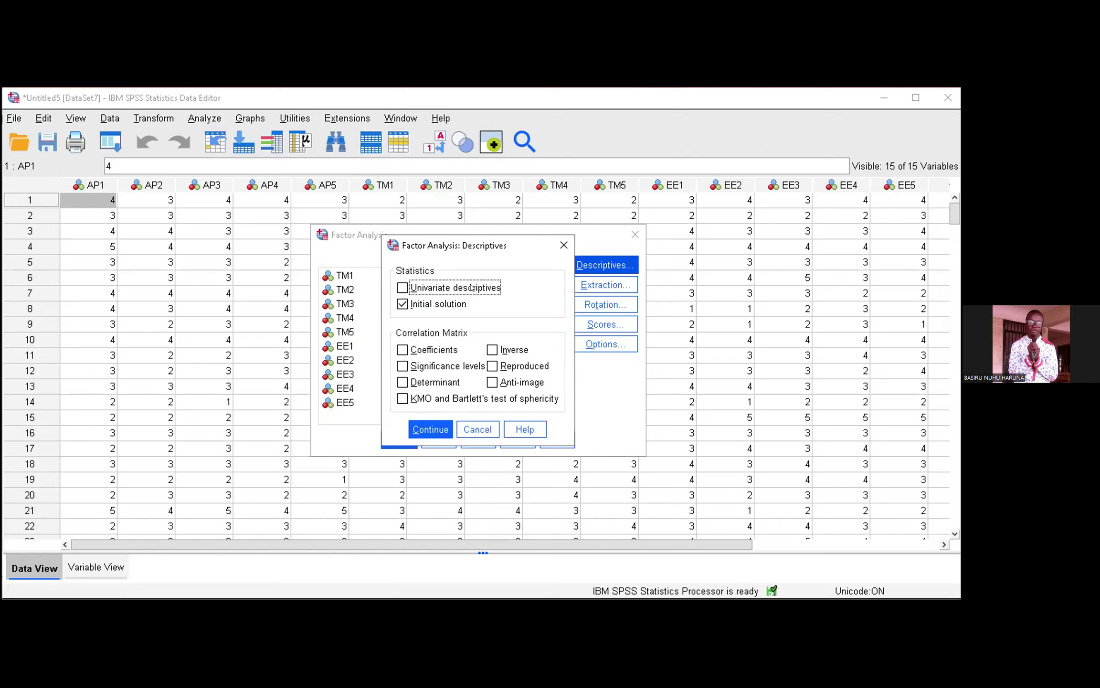
pyautogui.click(472, 288)
pyautogui.click(403, 366)
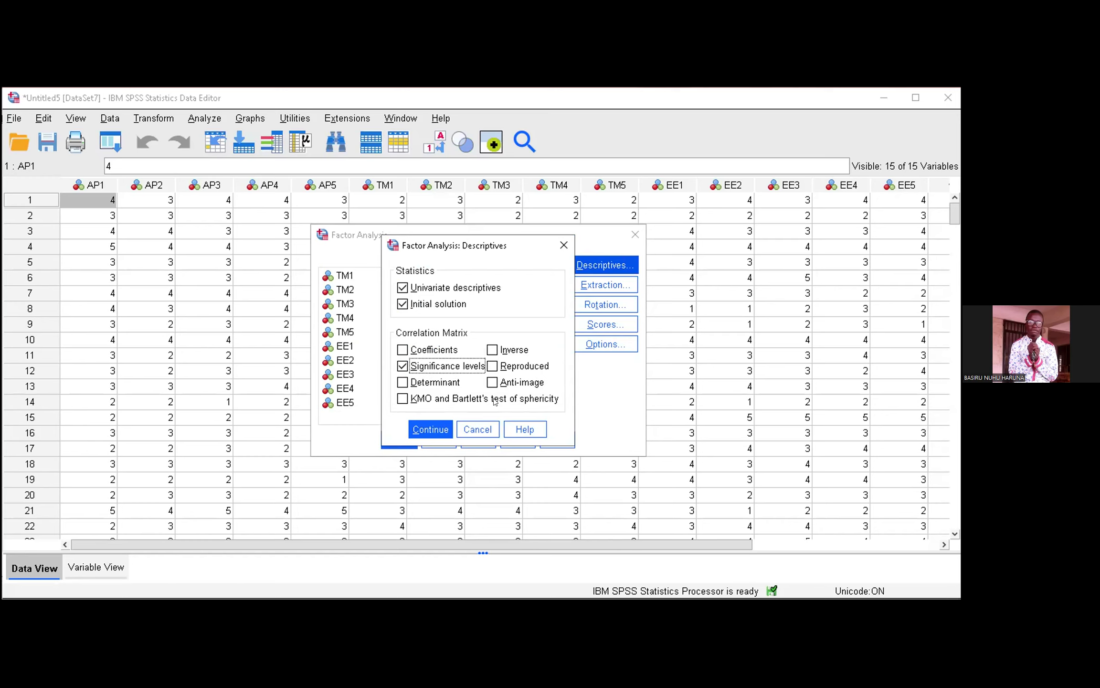
pyautogui.moveTo(523, 401); pyautogui.dragTo(491, 385)
pyautogui.press('space')
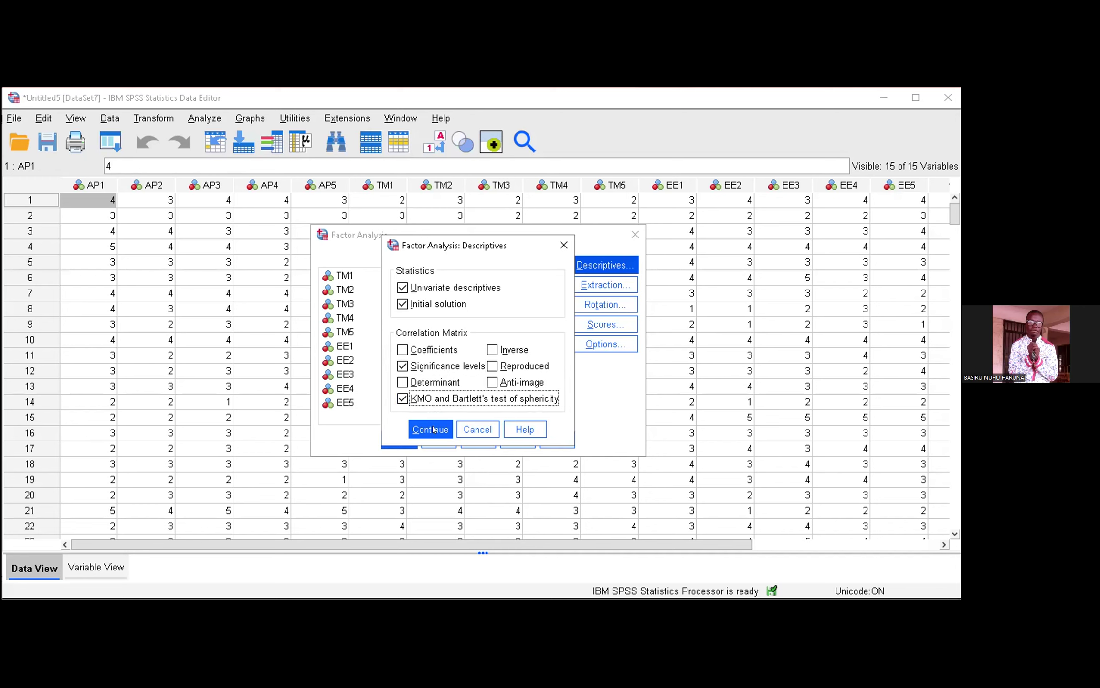
pyautogui.hotkey('alt', 'a')
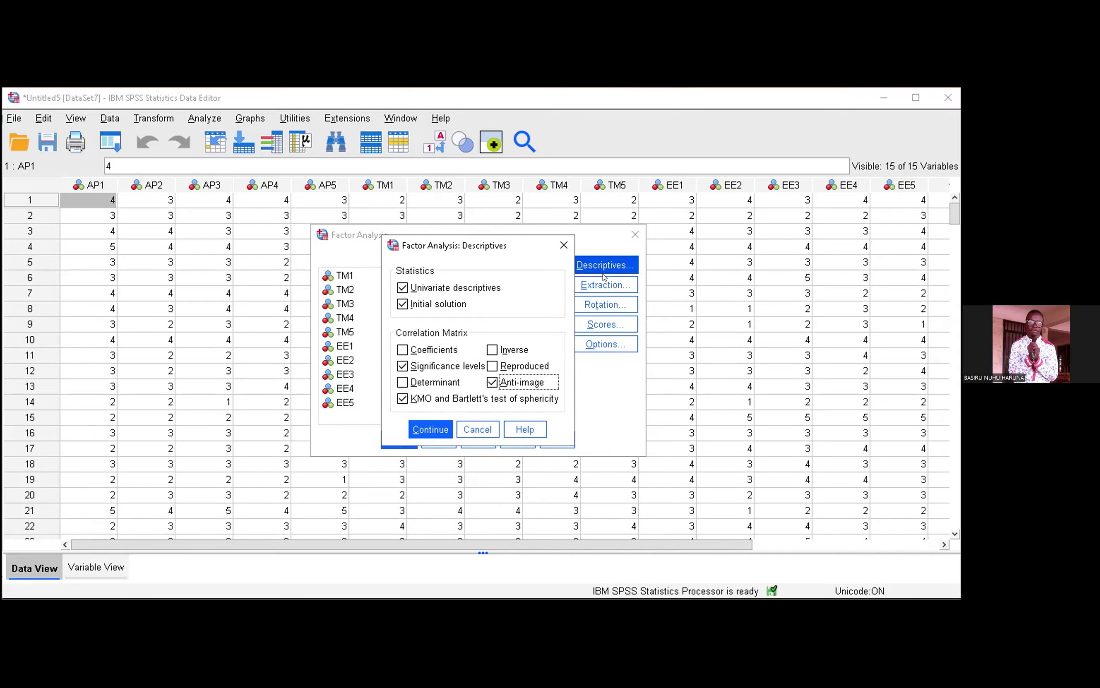
pyautogui.press('Tab')
pyautogui.press('Return')
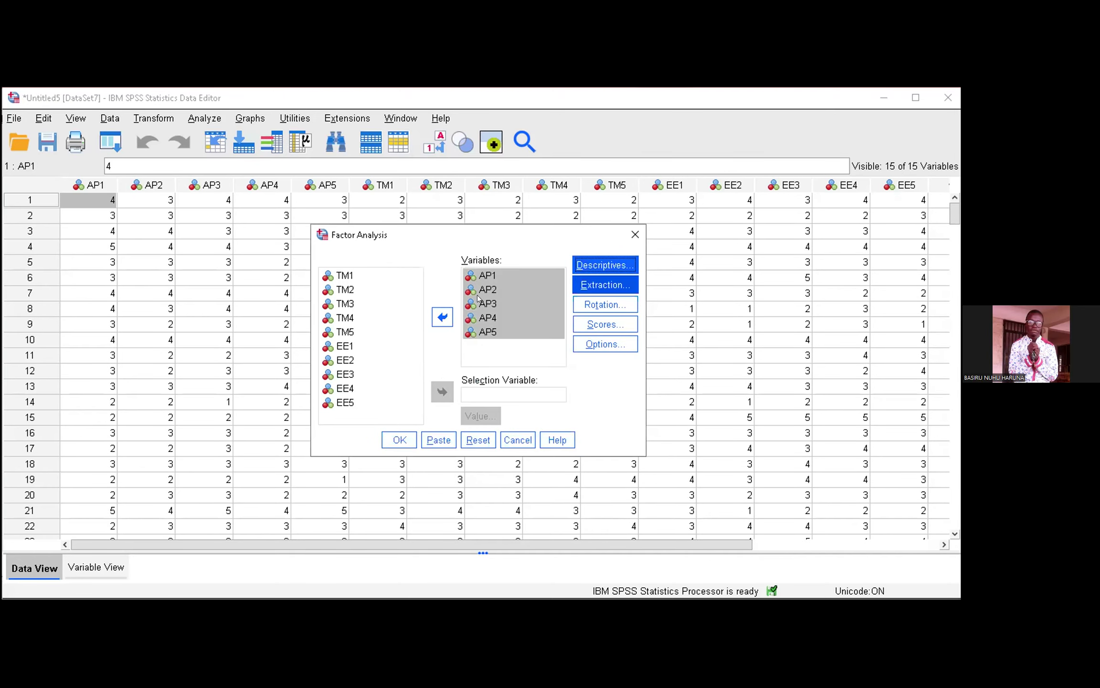
# Add a scree plot to the Principal components extraction based on eigenvalues greater than 1.
pyautogui.press('Tab')
pyautogui.press('Return')
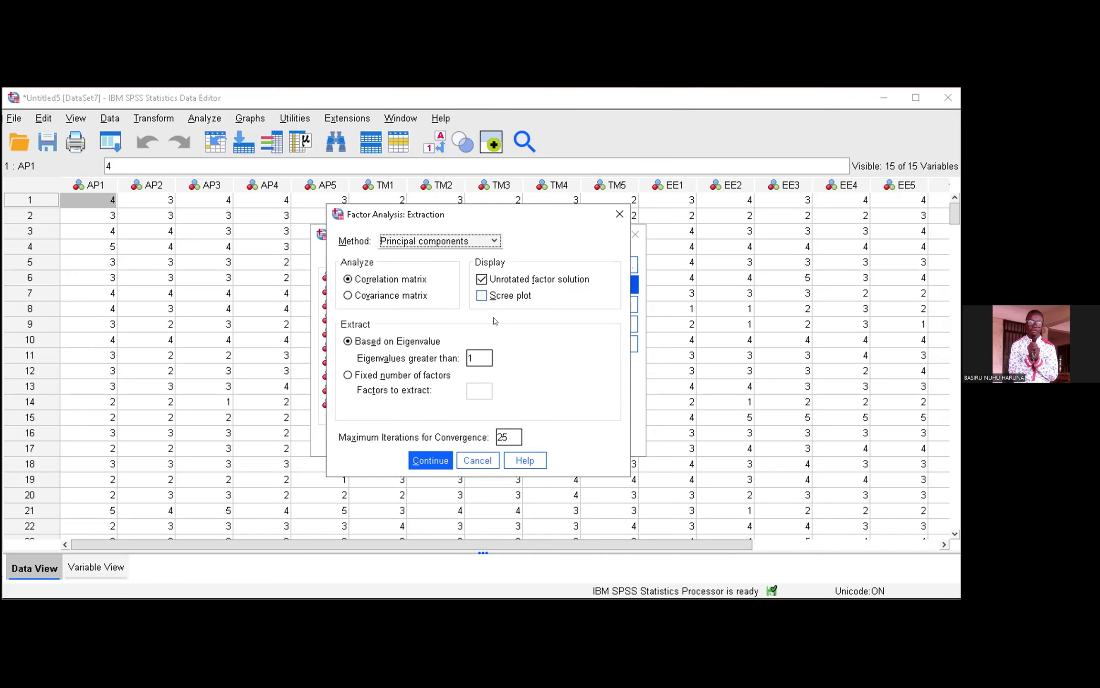
pyautogui.hotkey('alt', 's')
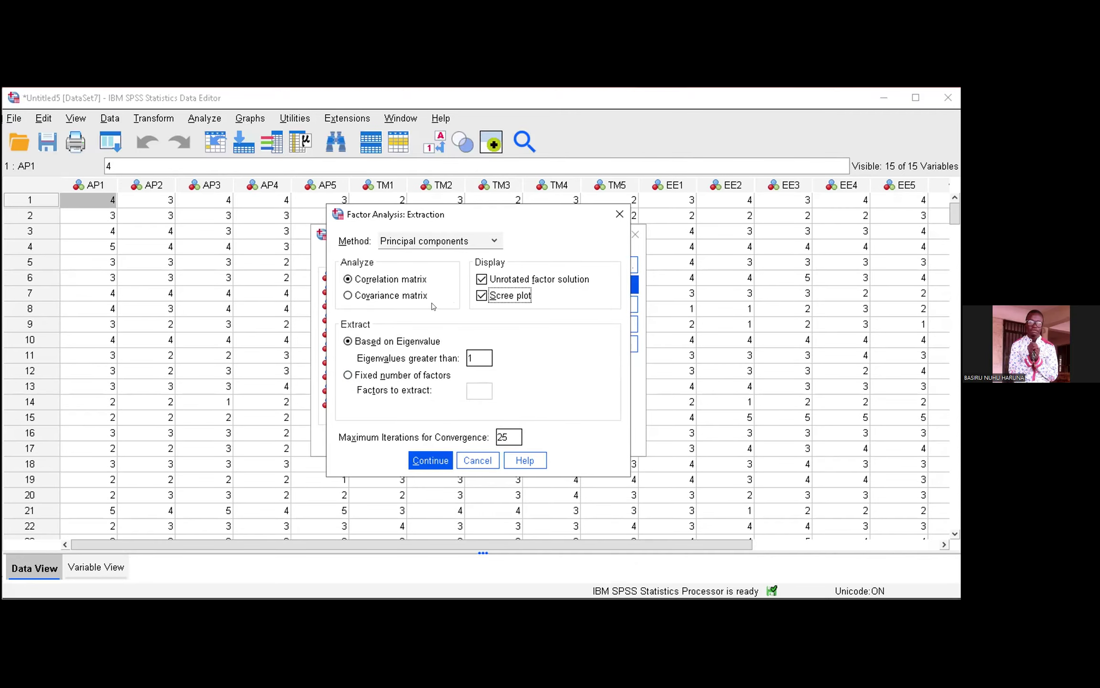
pyautogui.press('Return')
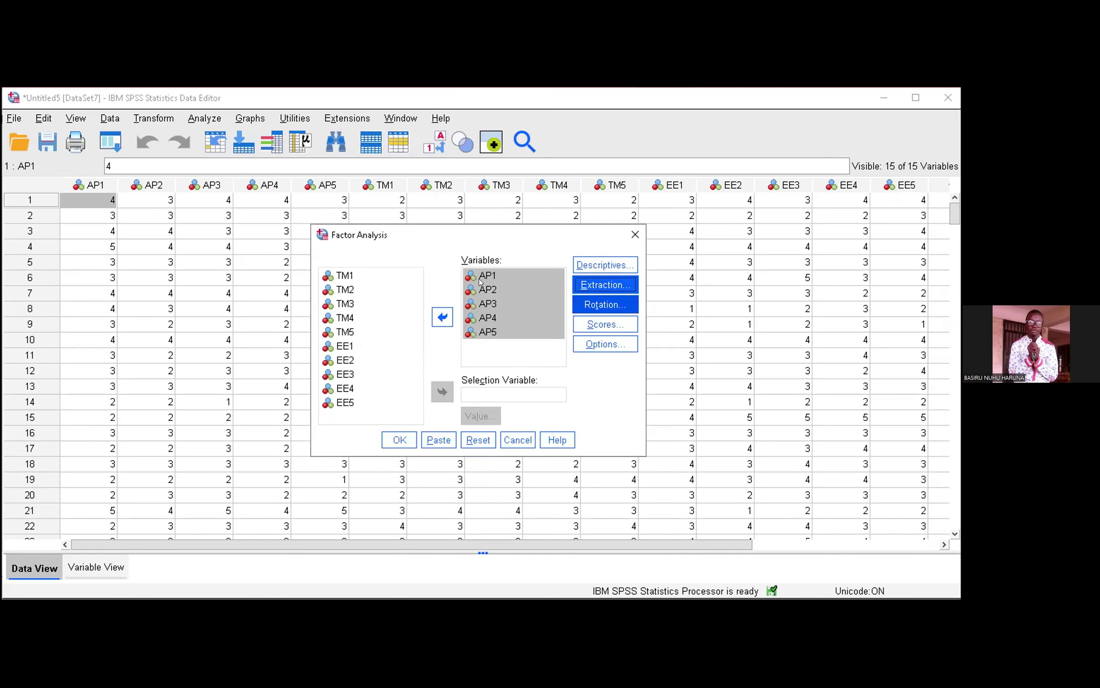
# Check that the rotation method is None and accept the default factor scores settings.
pyautogui.press('Tab')
pyautogui.press('Return')
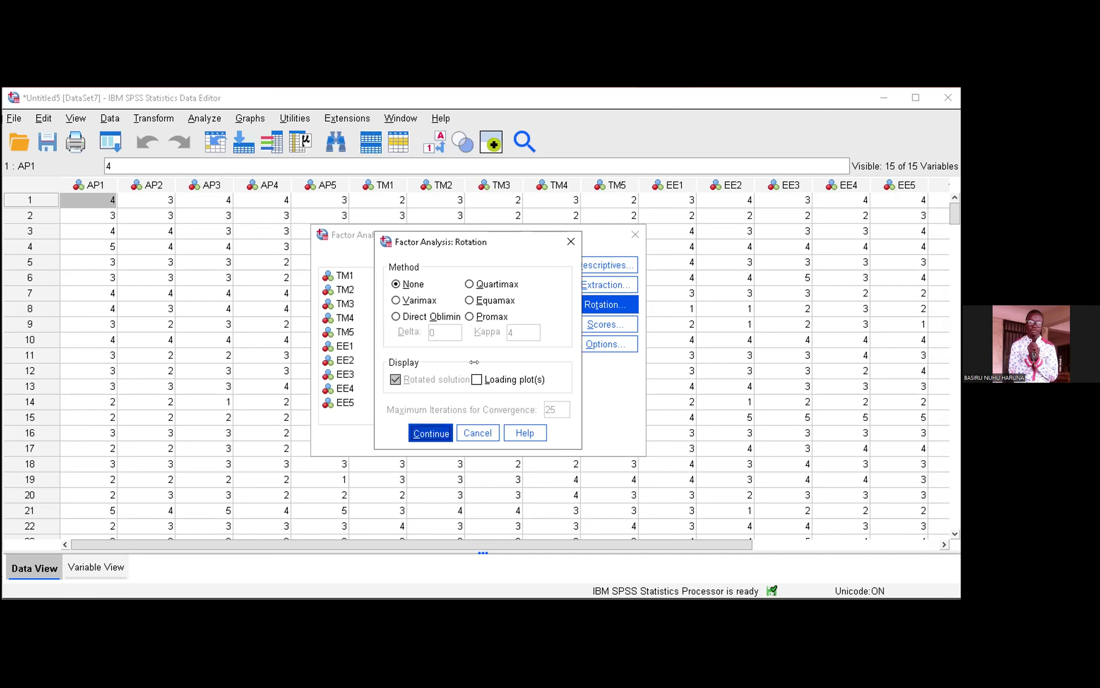
pyautogui.press('Return')
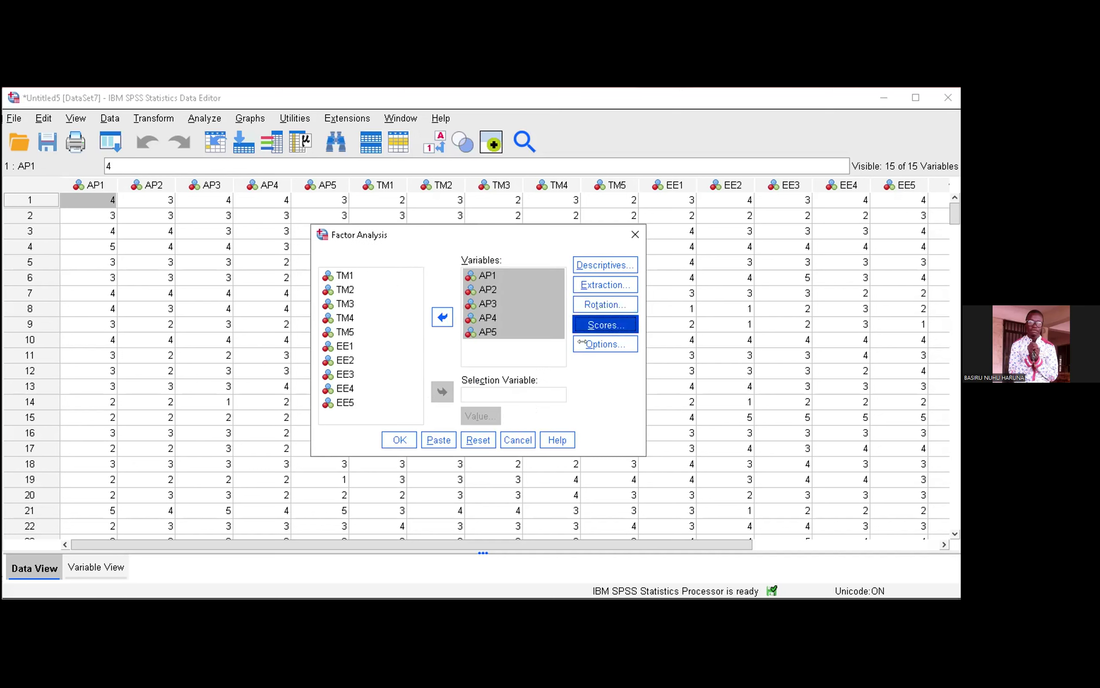
pyautogui.click(588, 325)
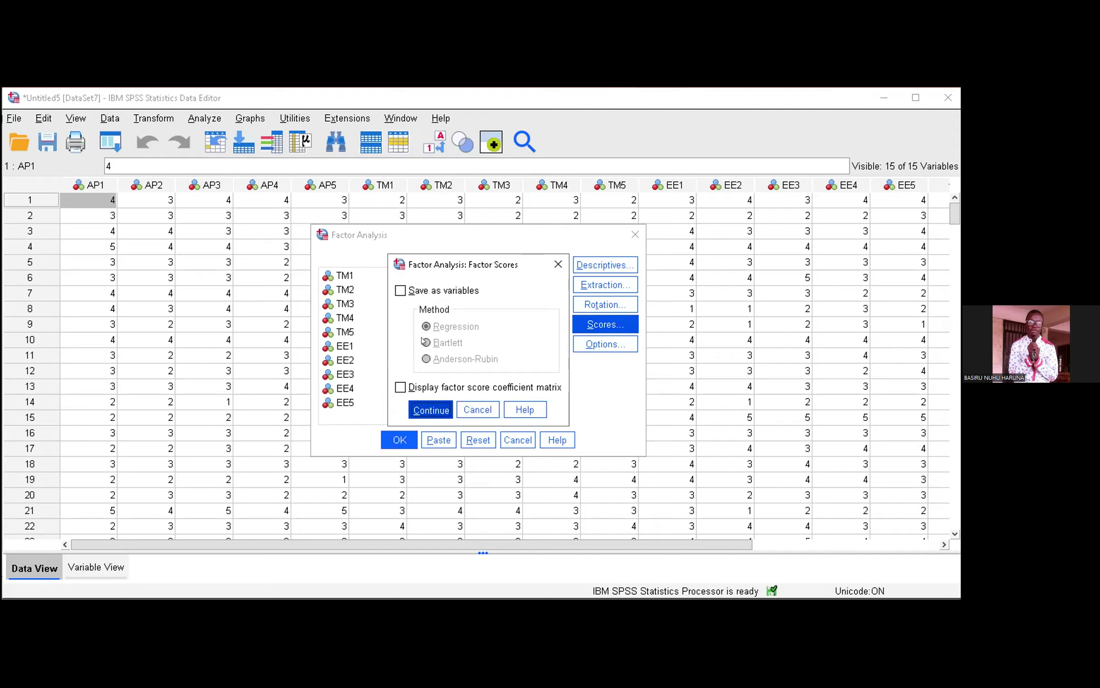
pyautogui.press('Return')
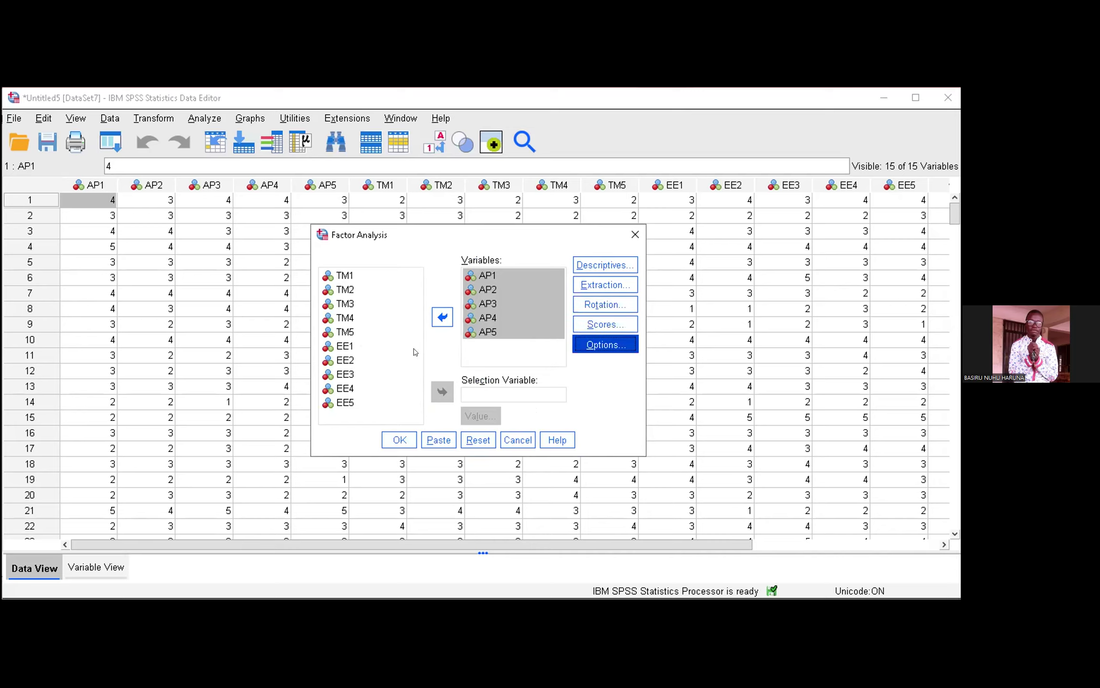
# Display the coefficients sorted by size, excluding missing cases listwise, and run the factor analysis on AP1–AP5.
pyautogui.press('Return')
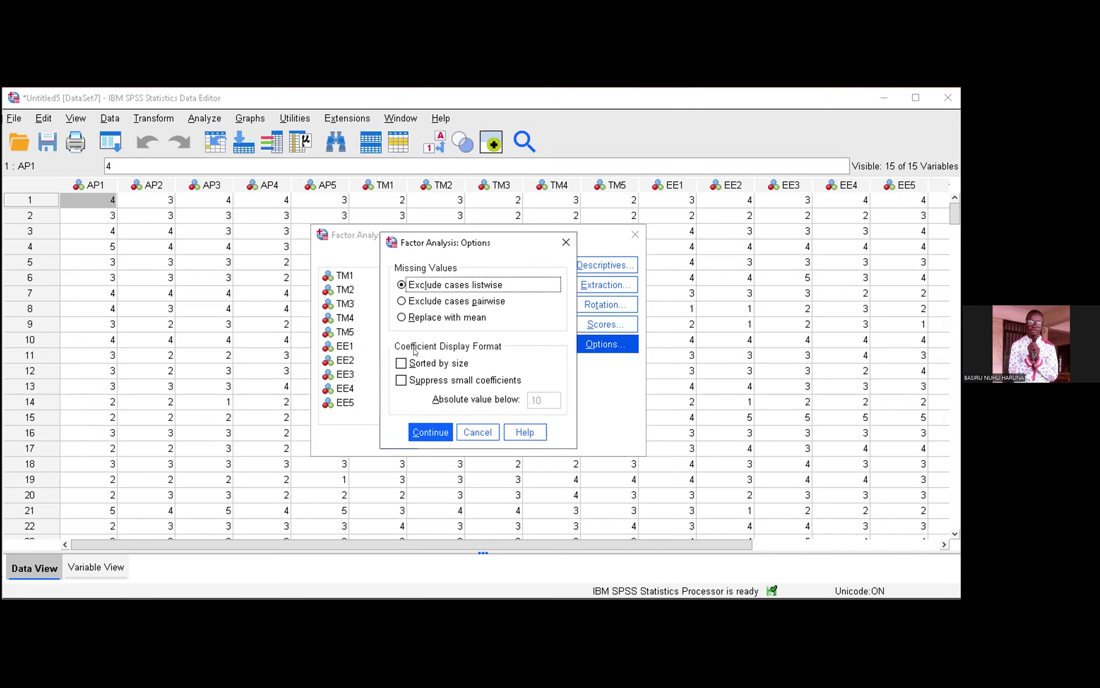
pyautogui.click(435, 365)
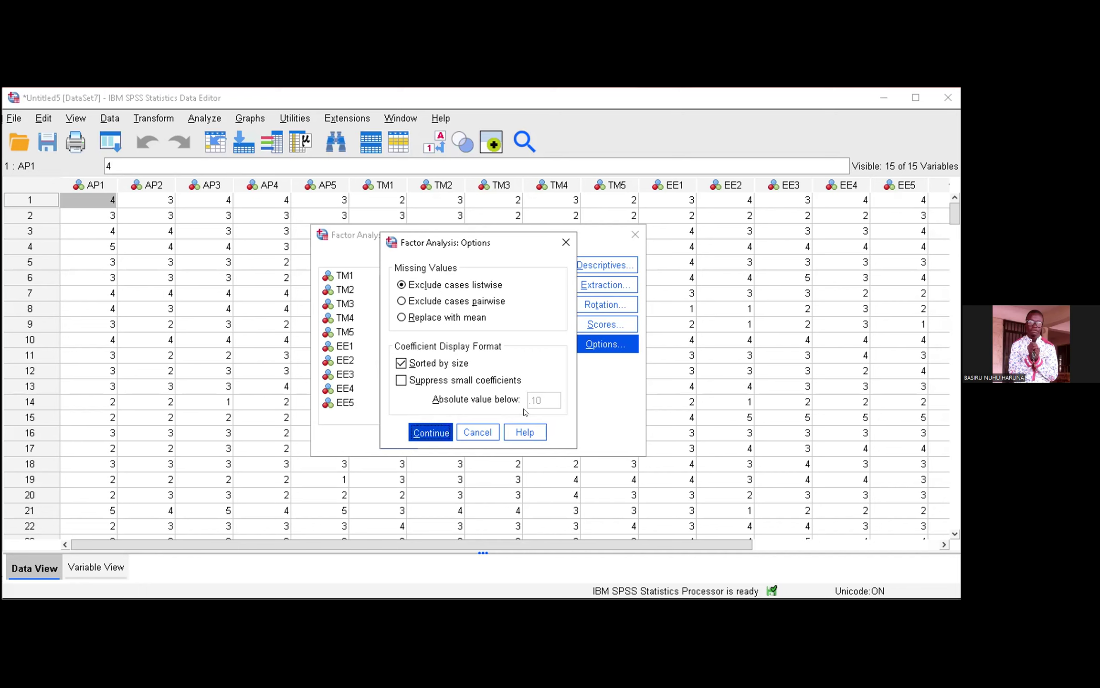
pyautogui.click(412, 438)
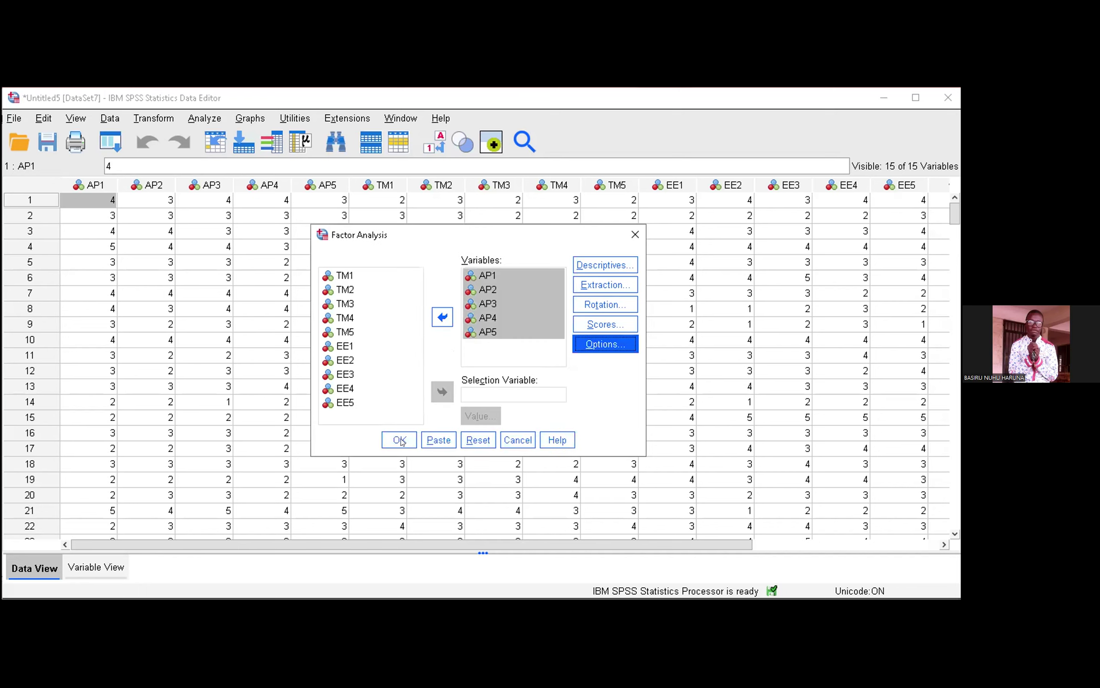
pyautogui.click(400, 441)
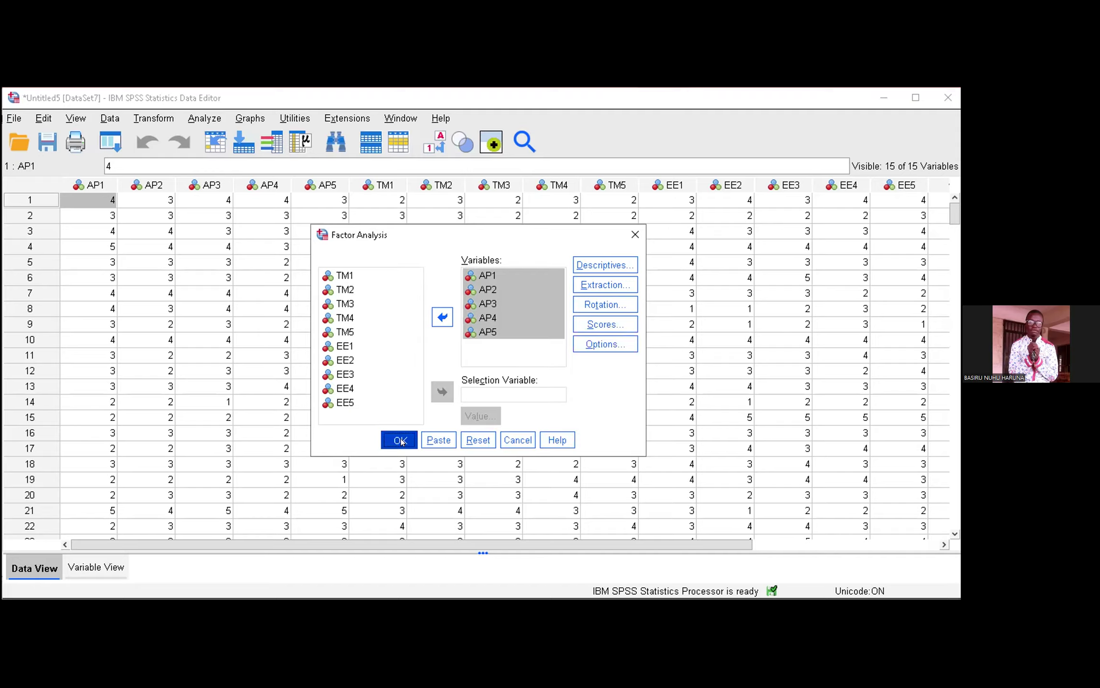
pyautogui.click(400, 440)
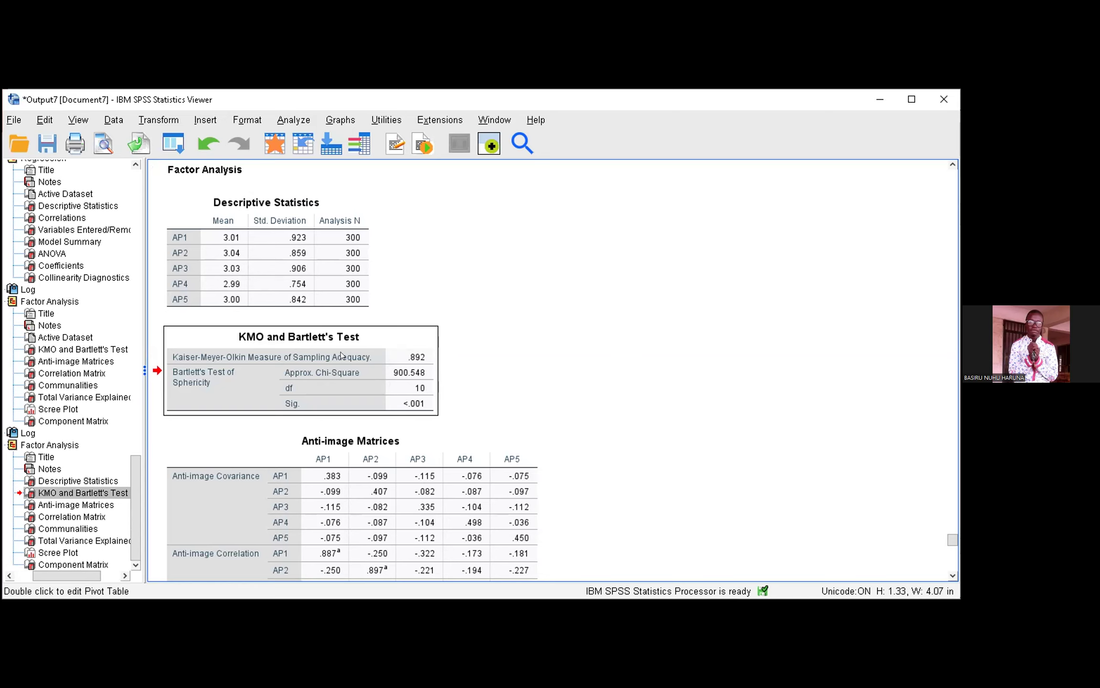
# Examine the sampling adequacy, chi-square, df and significance values in the new KMO and Bartlett's Test table.
pyautogui.doubleClick(420, 362)
pyautogui.moveTo(420, 342); pyautogui.dragTo(500, 375)
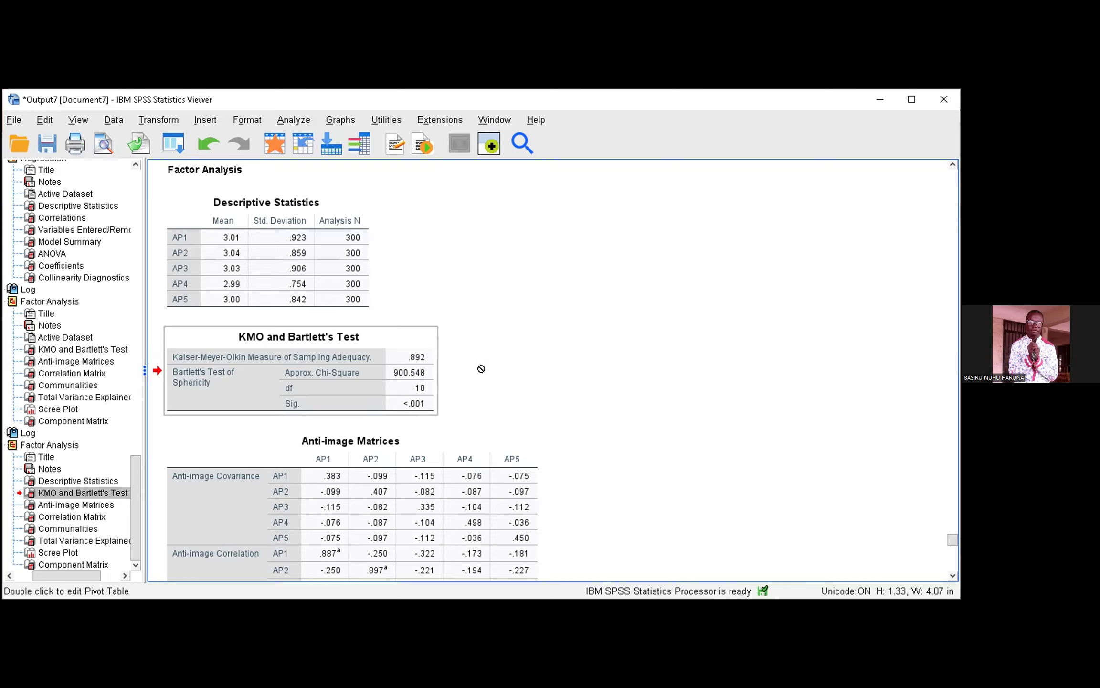
pyautogui.click(322, 386)
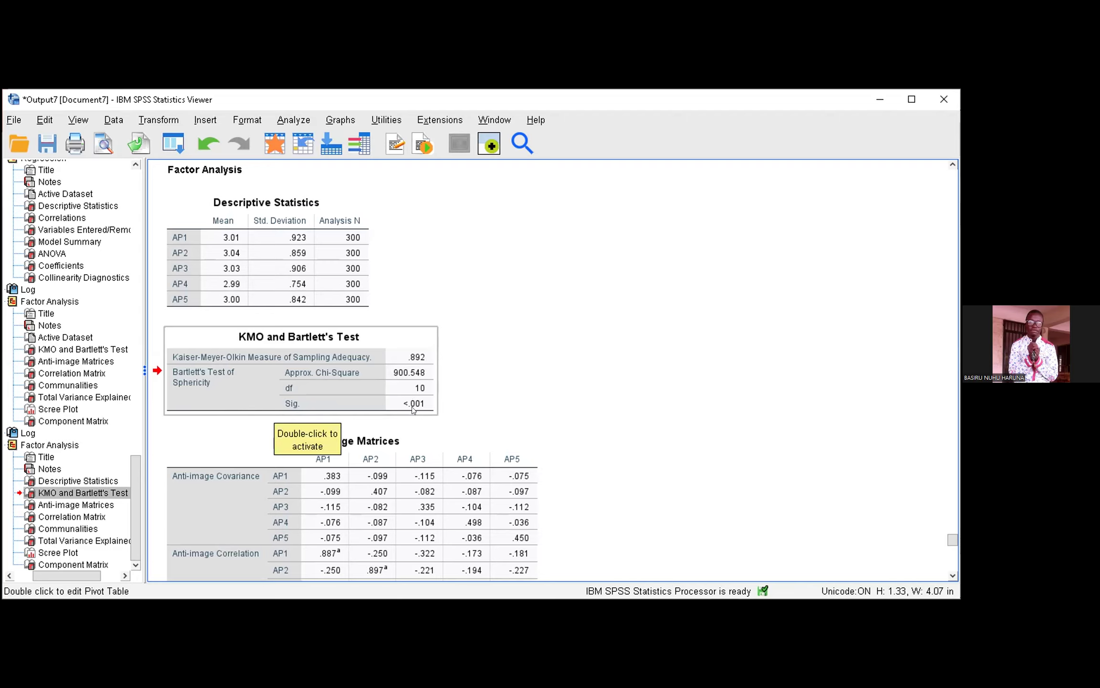
pyautogui.click(296, 405)
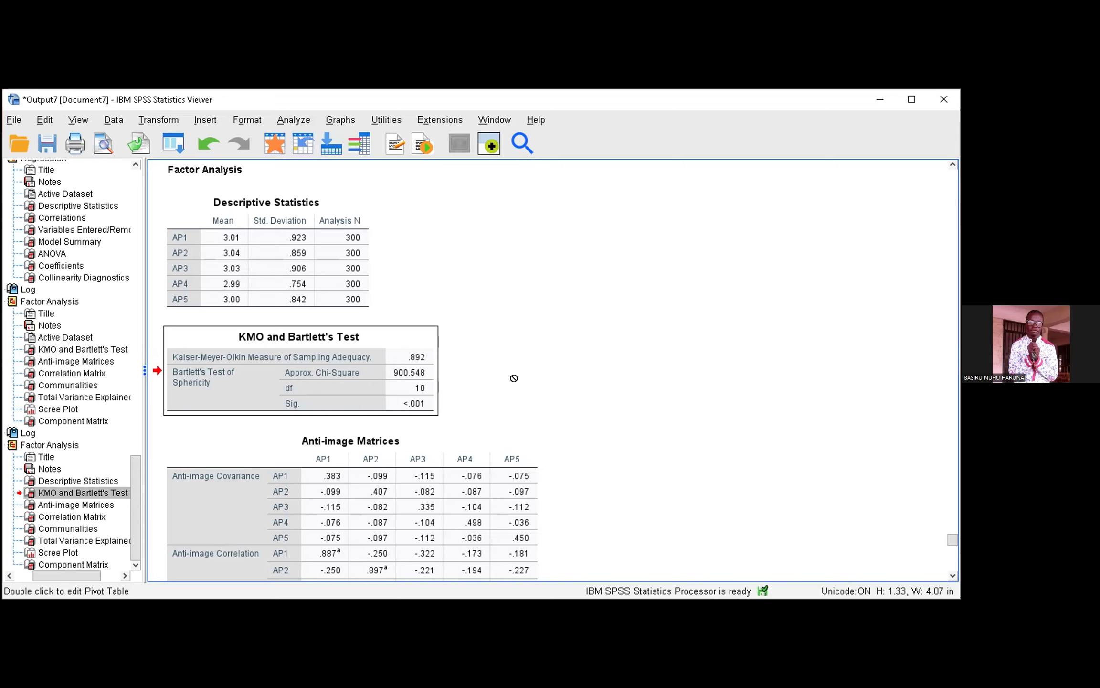
pyautogui.moveTo(414, 408); pyautogui.dragTo(375, 412)
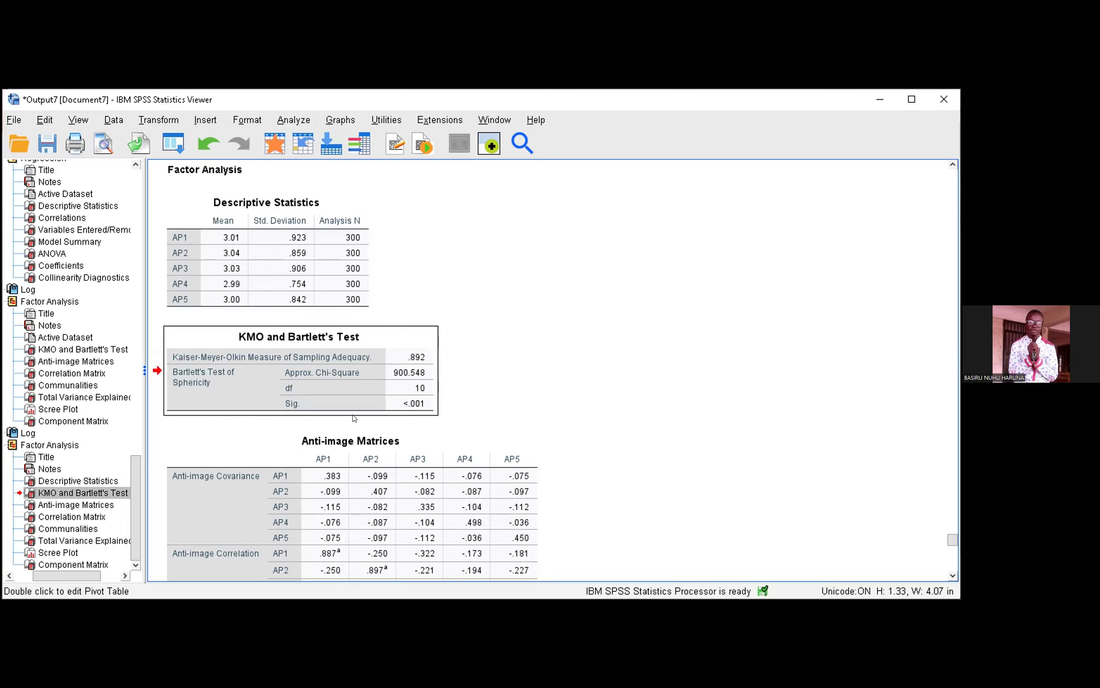
pyautogui.doubleClick(424, 401)
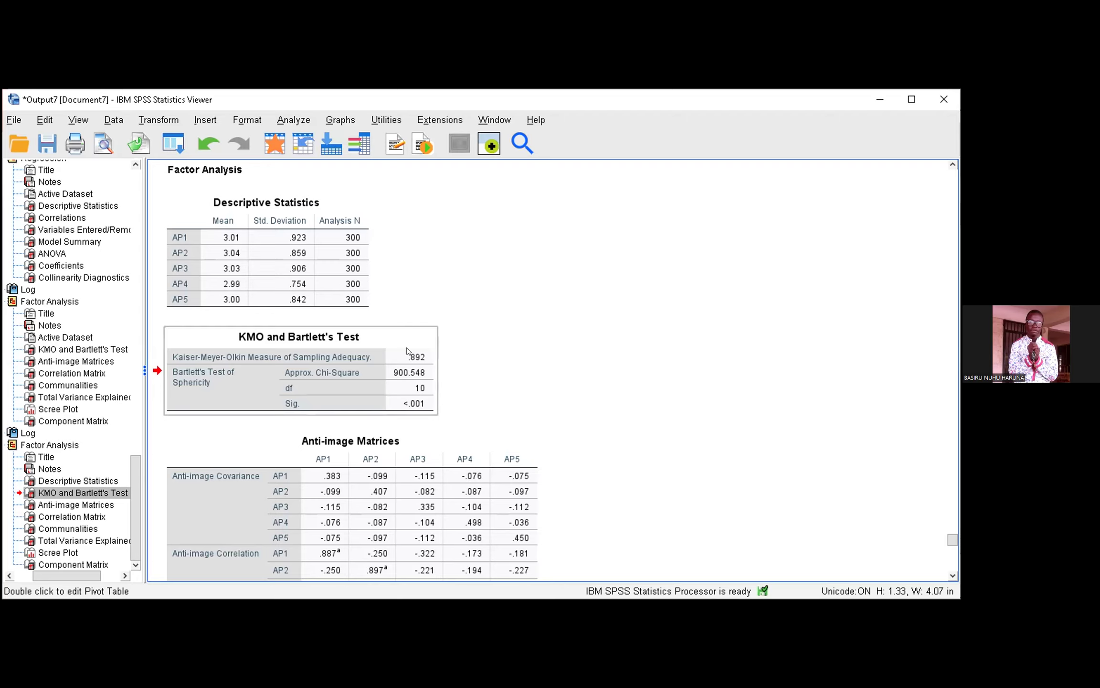
# Review the new Anti-image Matrices table's covariances and sampling adequacy values, and the Correlation Matrix significance values for AP1–AP5.
pyautogui.moveTo(431, 374); pyautogui.dragTo(601, 423)
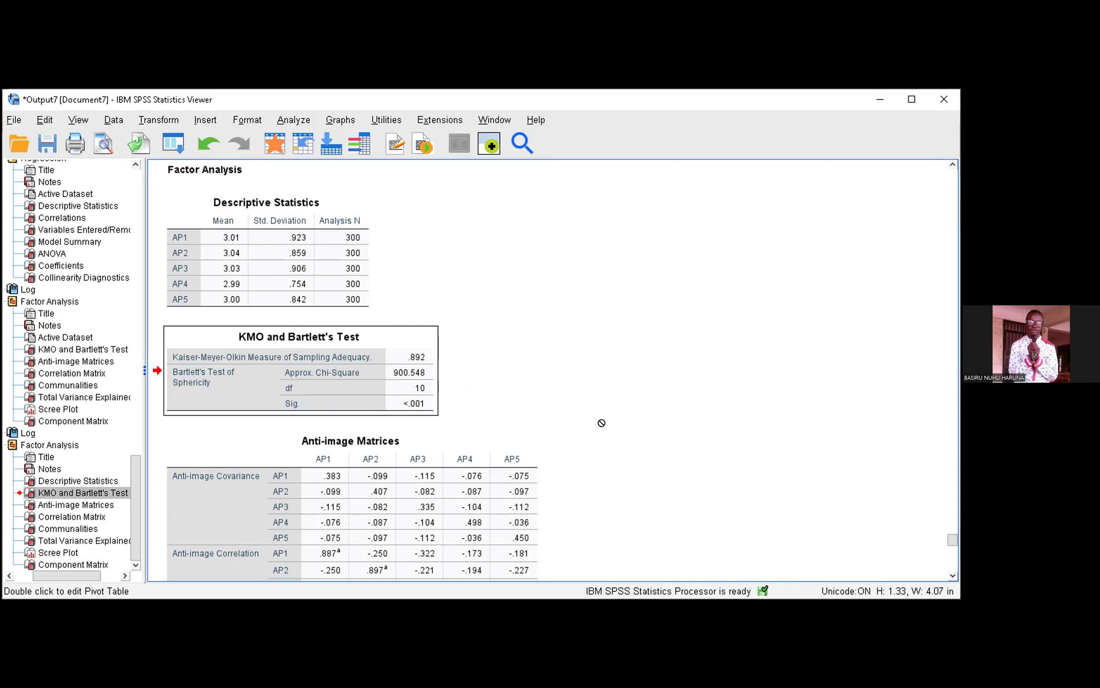
pyautogui.scroll(-5, 601, 423)
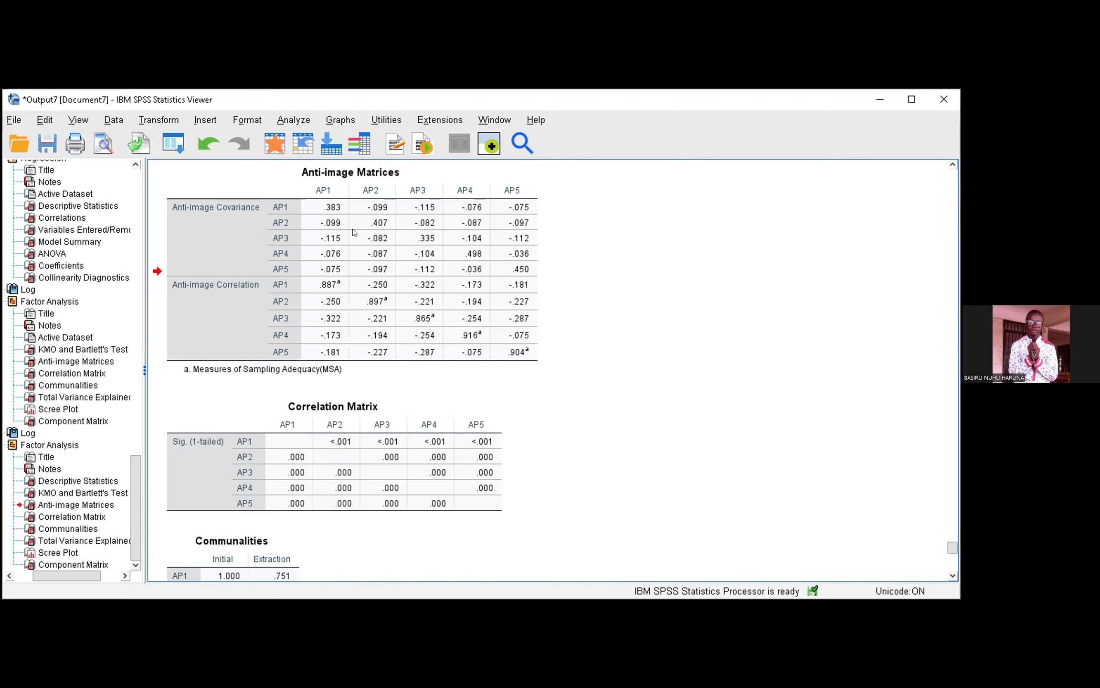
pyautogui.click(419, 225)
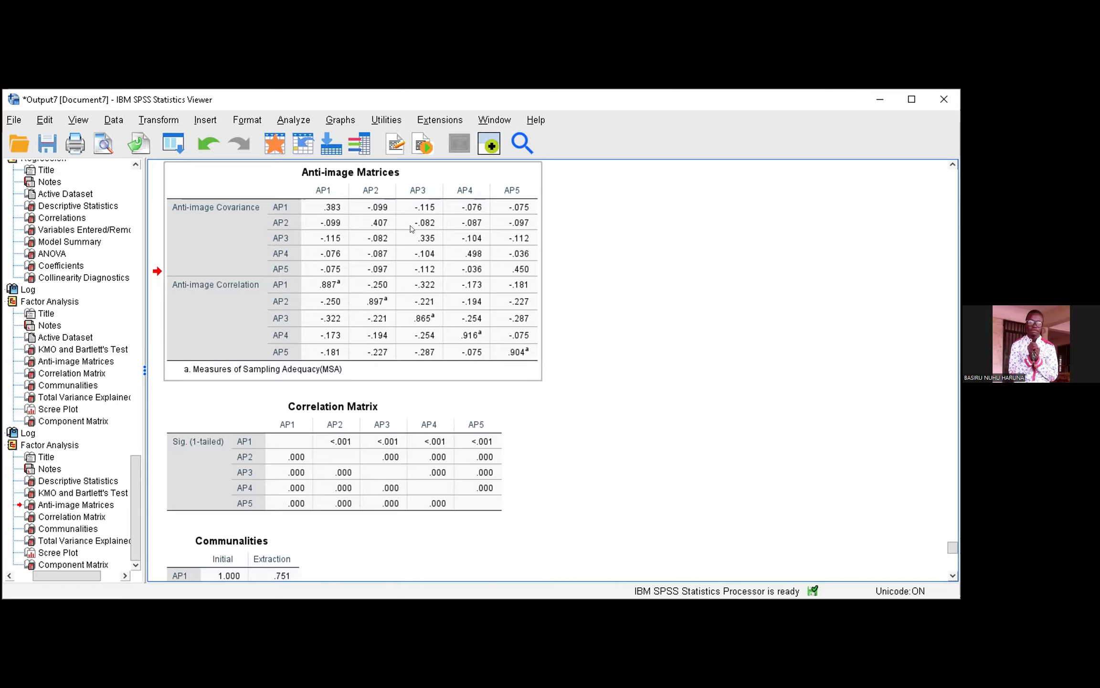
pyautogui.click(605, 252)
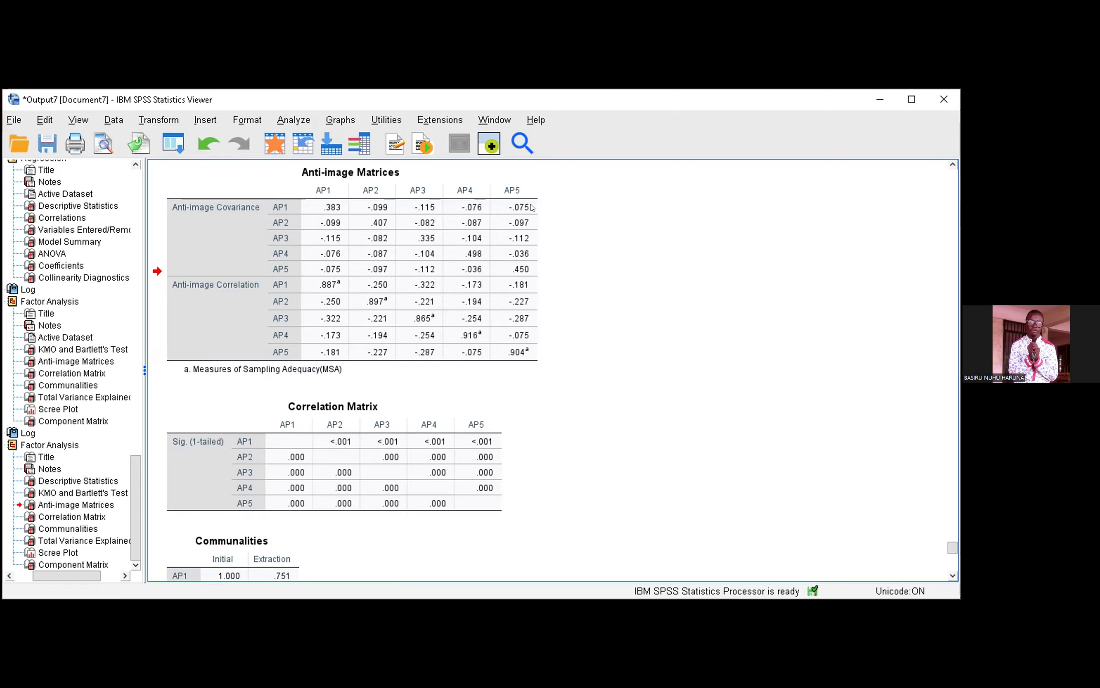
pyautogui.click(512, 263)
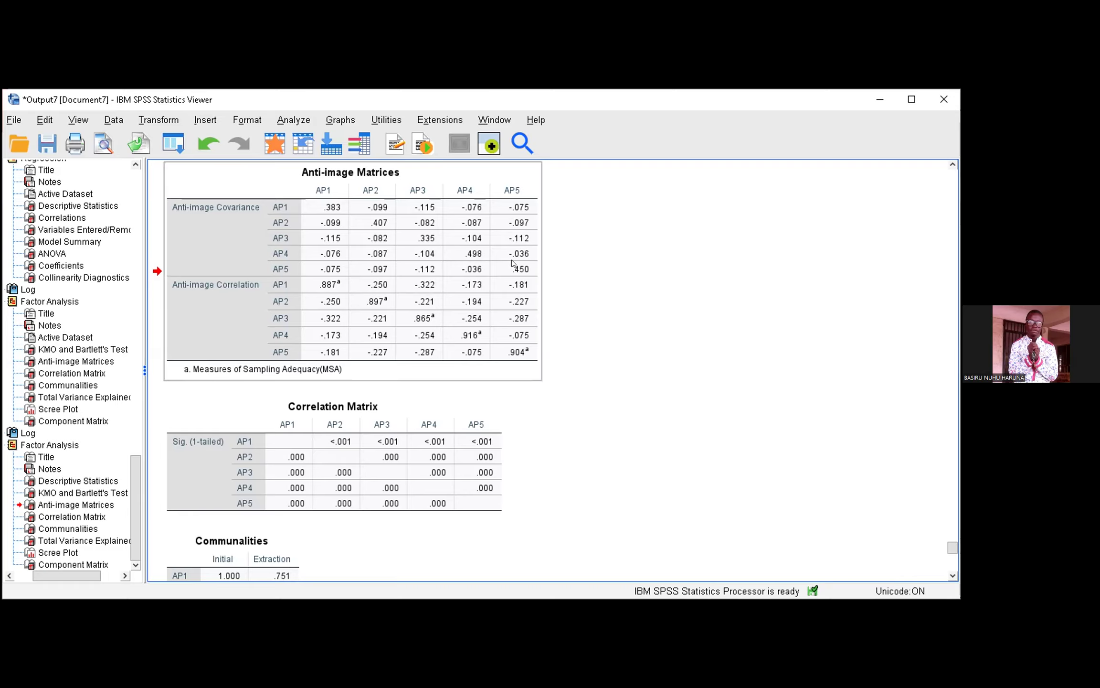
pyautogui.moveTo(512, 263); pyautogui.dragTo(603, 442)
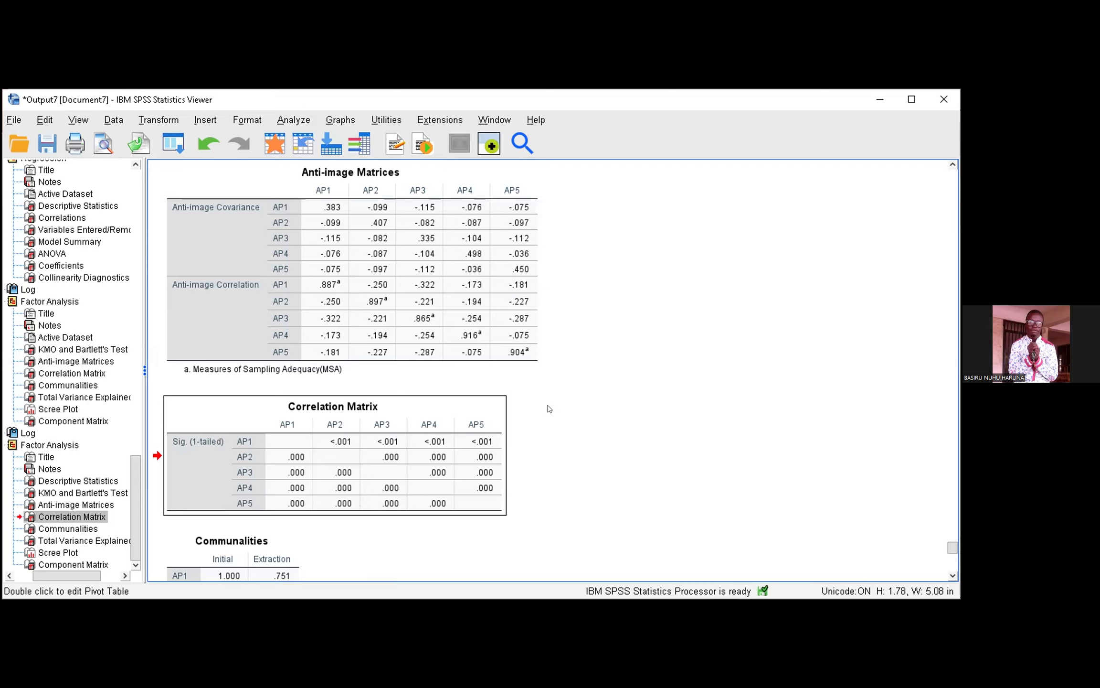
# Examine the extraction values for AP1–AP5 in the Communalities table and the initial eigenvalues in the Total Variance Explained table.
pyautogui.scroll(-5, 548, 362)
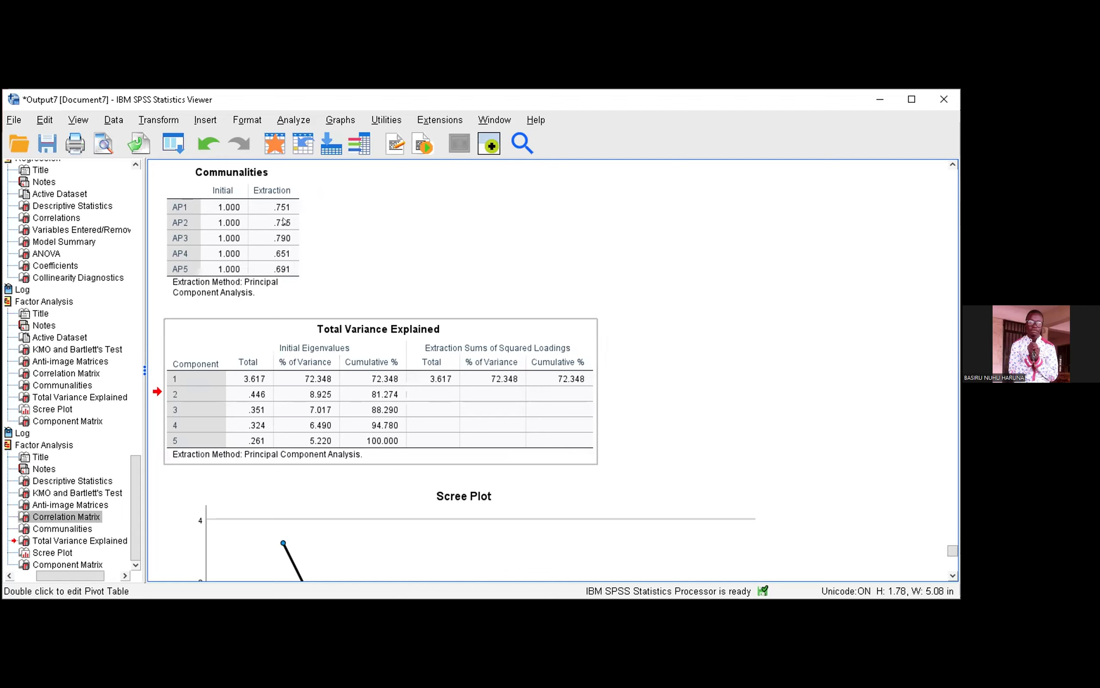
pyautogui.click(266, 206)
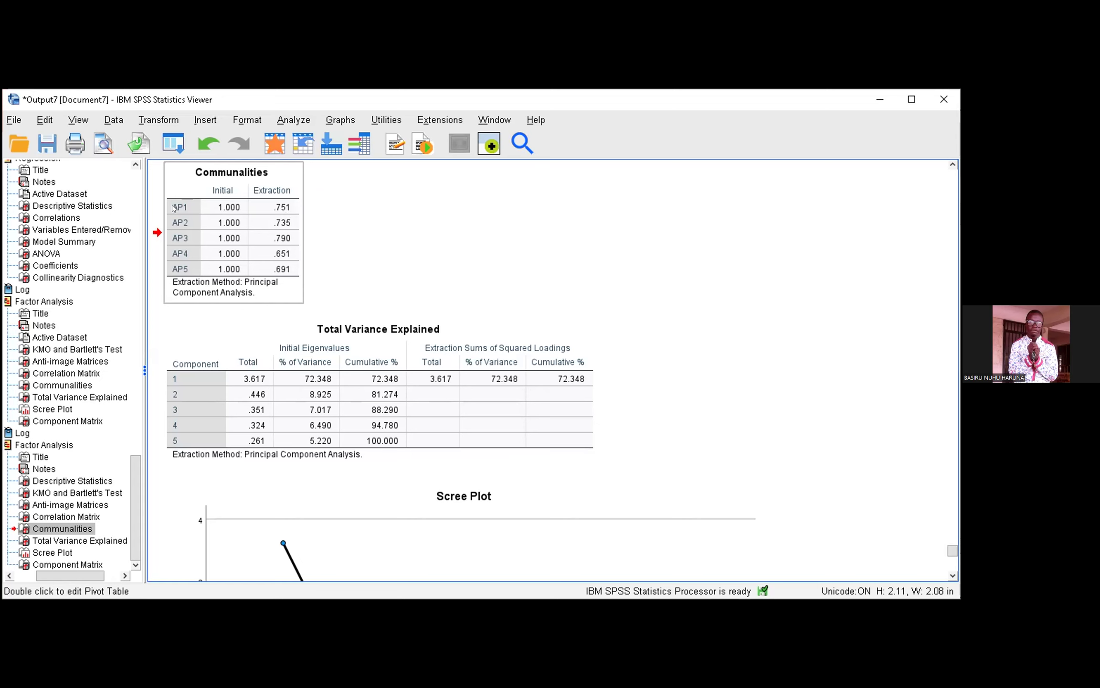
pyautogui.click(423, 238)
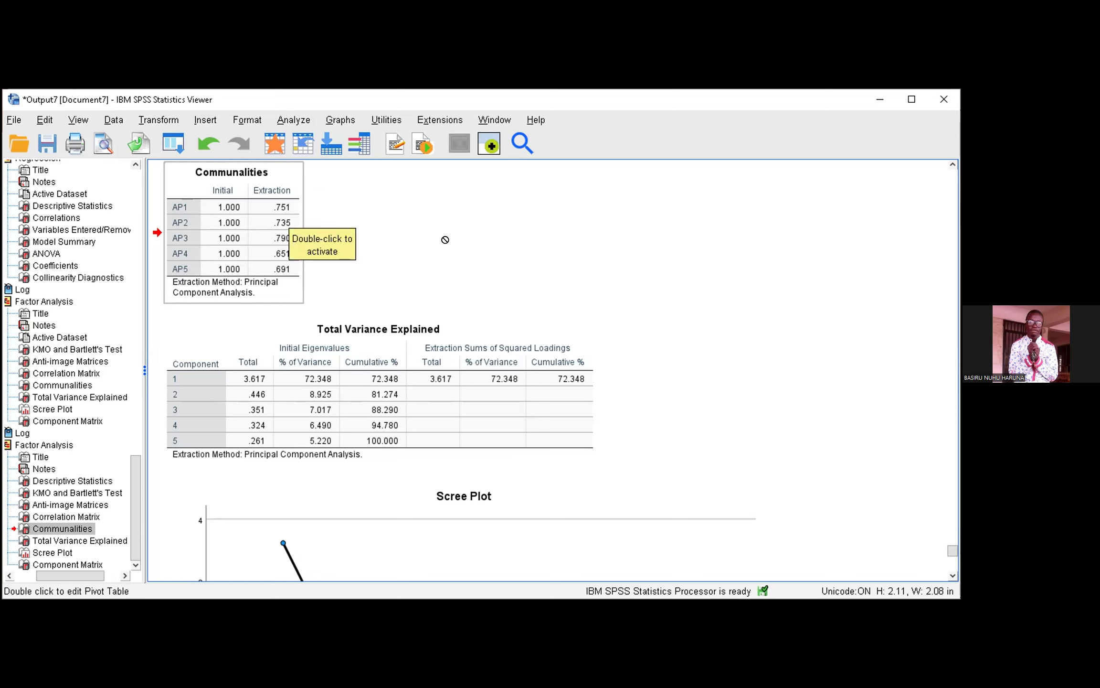
pyautogui.click(299, 209)
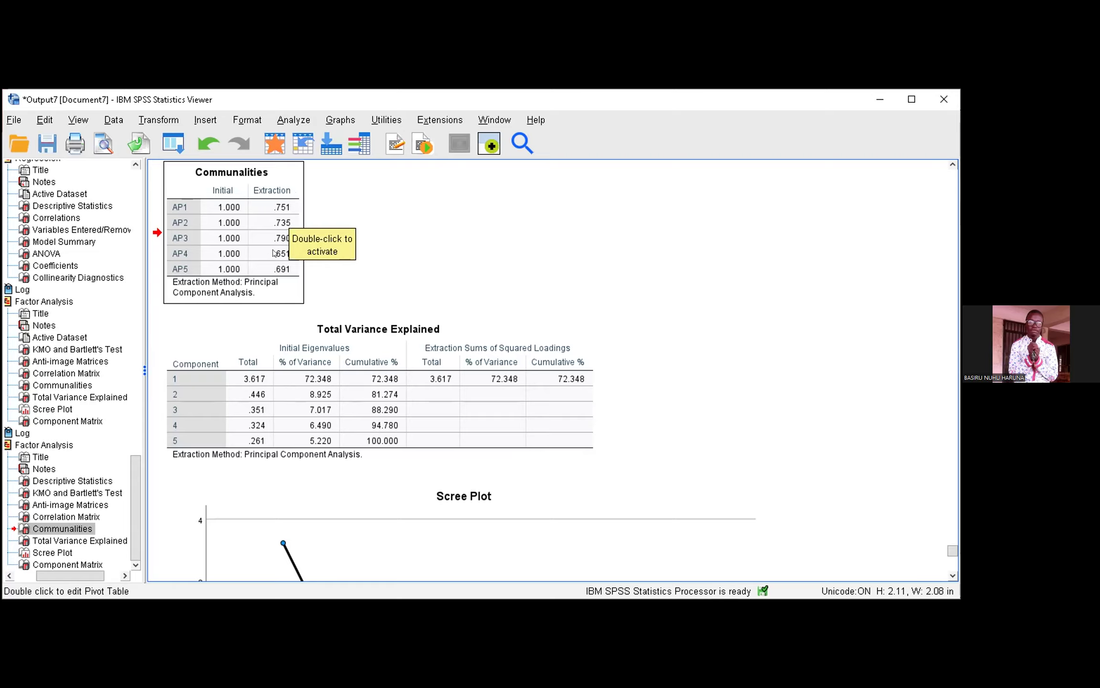
pyautogui.doubleClick(285, 206)
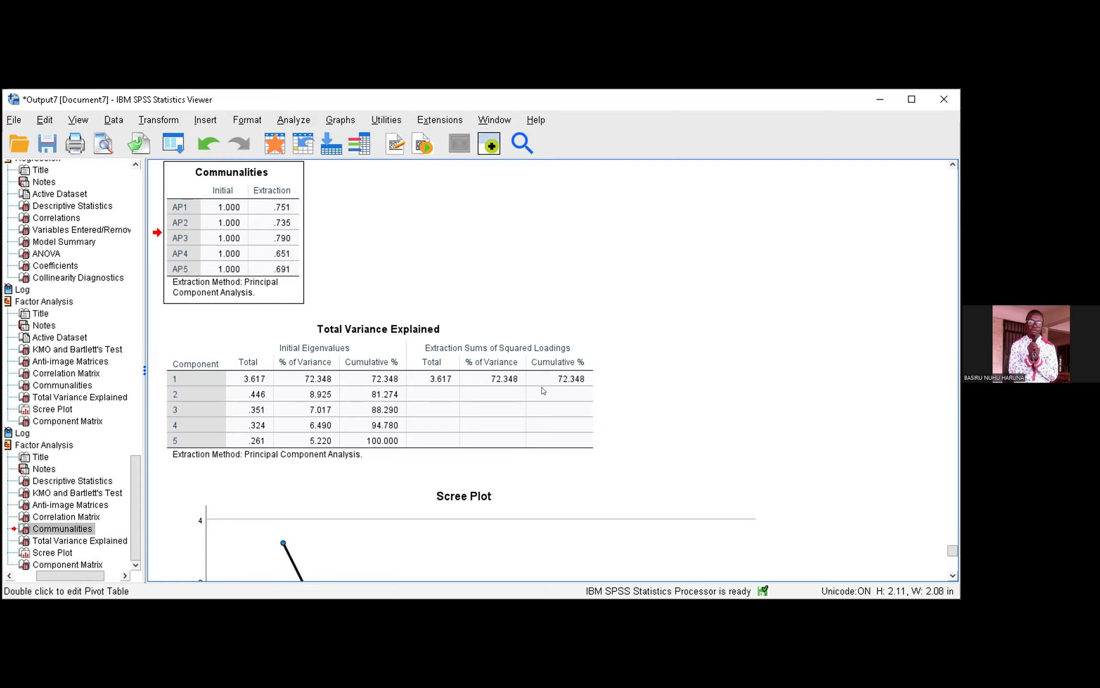
pyautogui.click(637, 402)
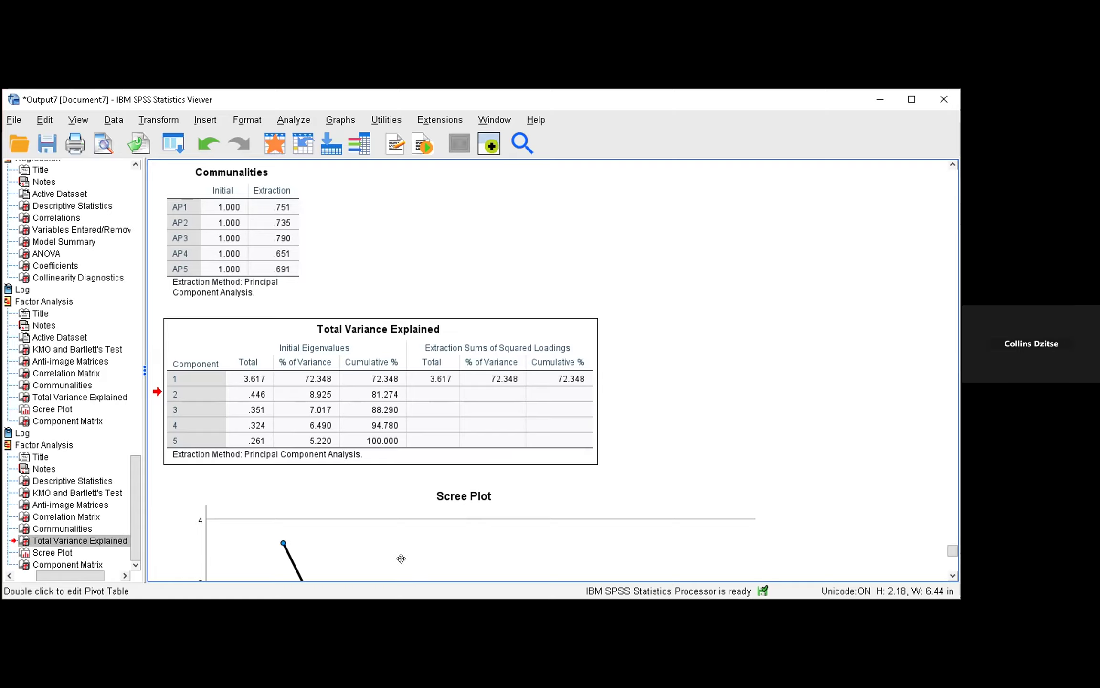
pyautogui.doubleClick(303, 350)
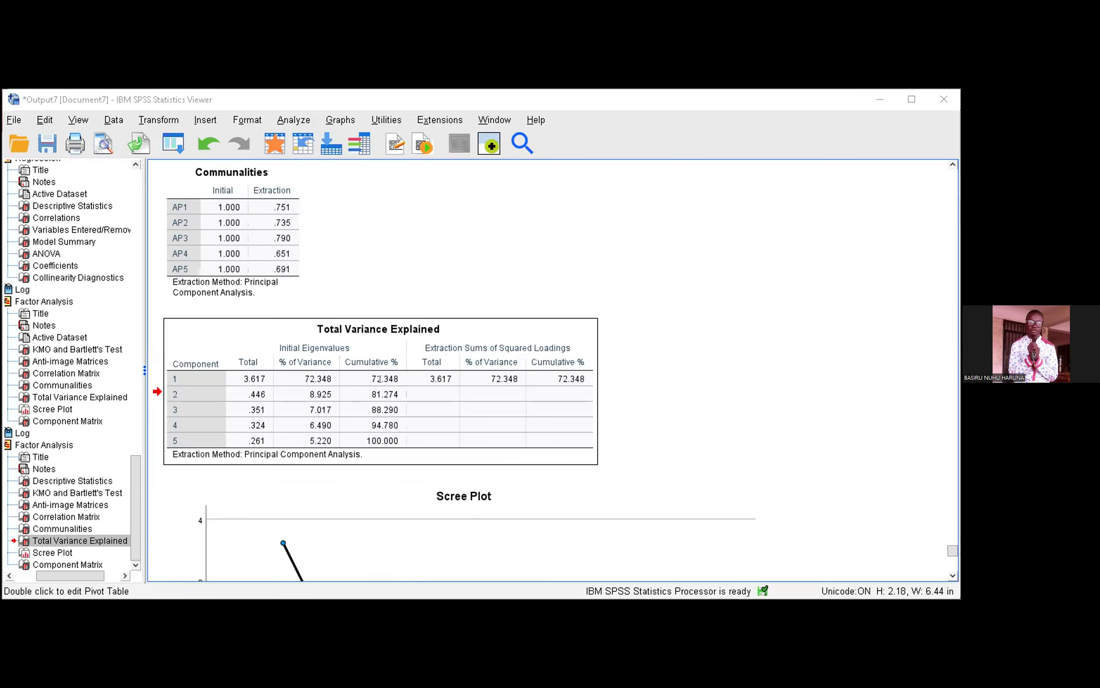
# Switch to the Exploratory Factor Analysis (EFA) presentation in PowerPoint and compare the criteria on the Communalities and Anti-Image Matrices slides.
pyautogui.hotkey('alt', 'Tab')
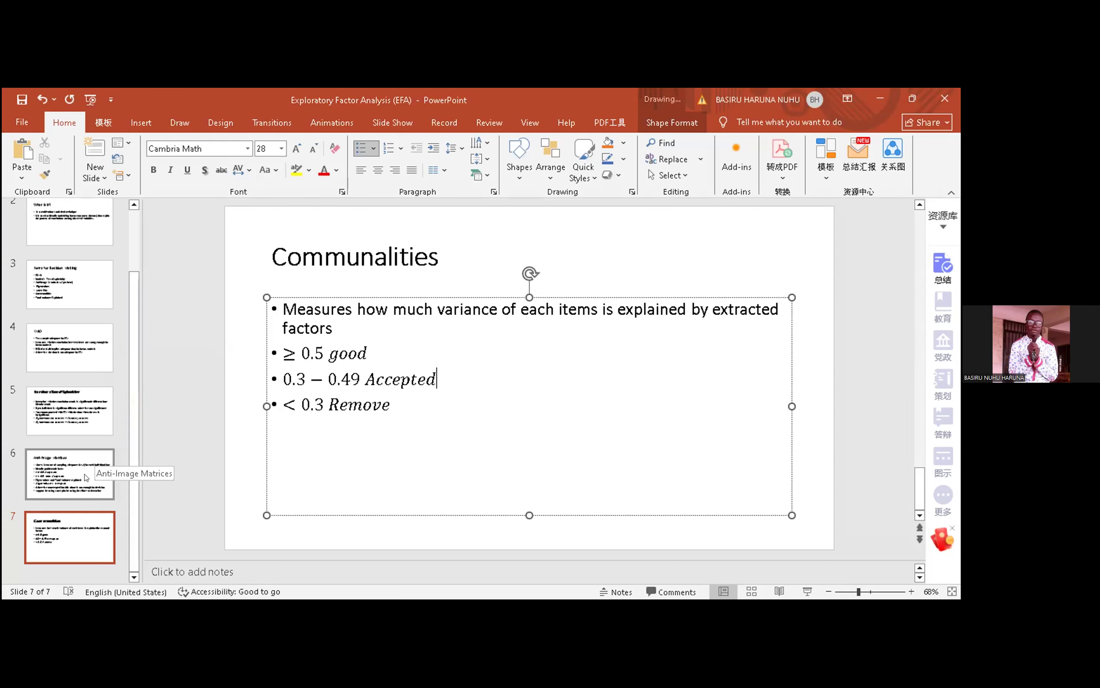
pyautogui.click(76, 531)
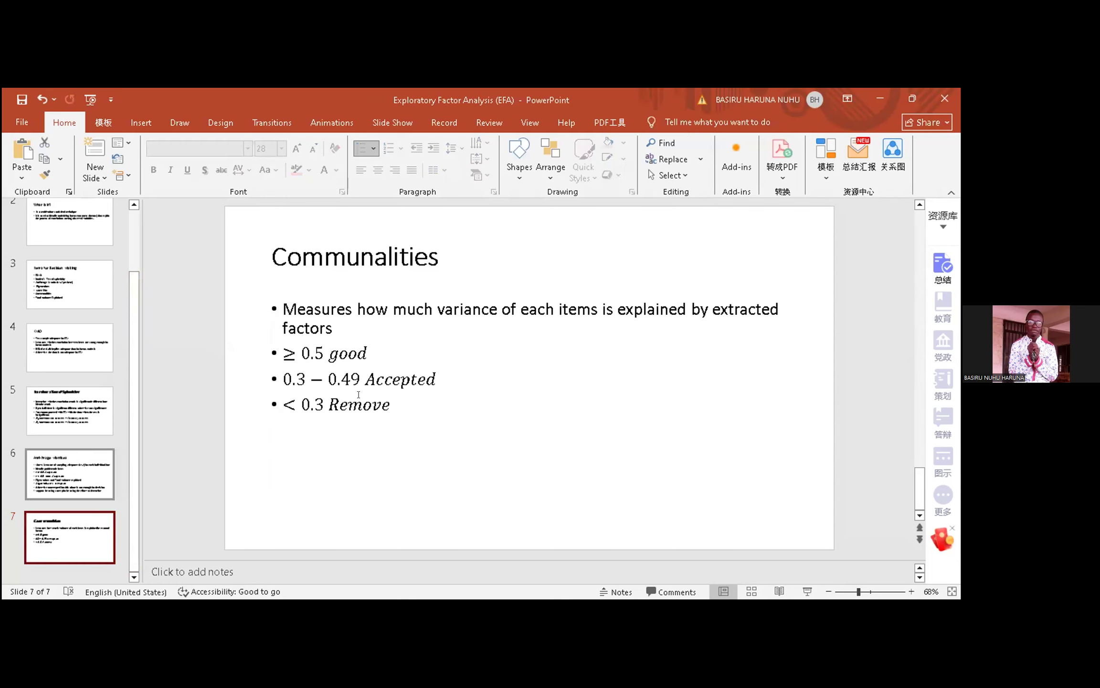
pyautogui.press('Up')
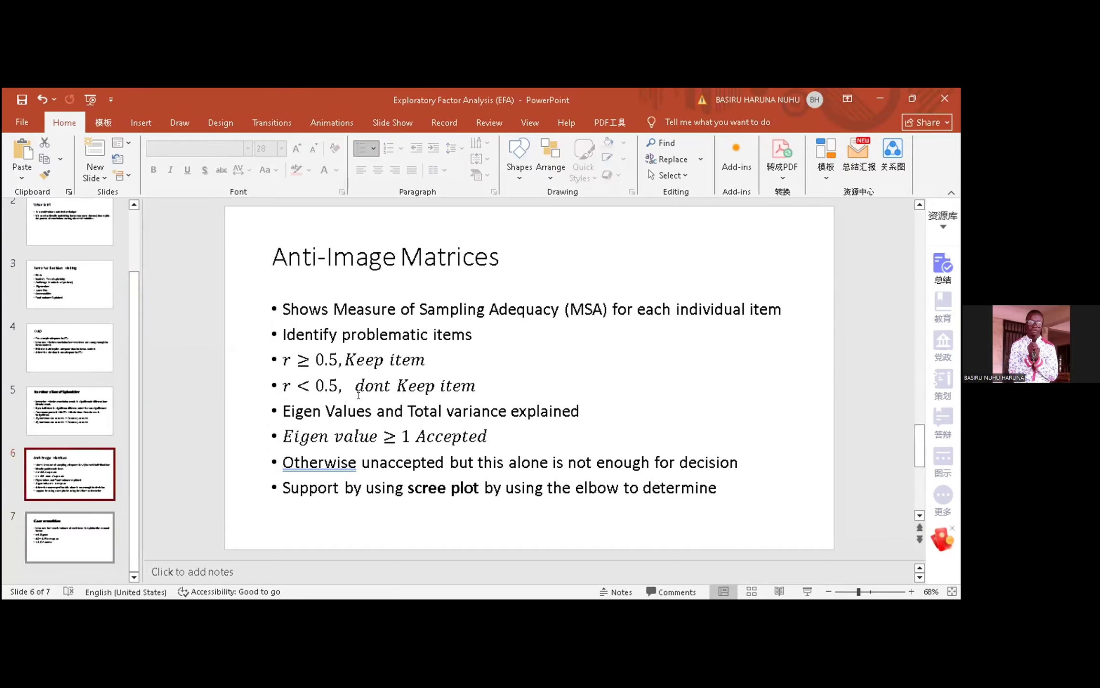
pyautogui.press('Down')
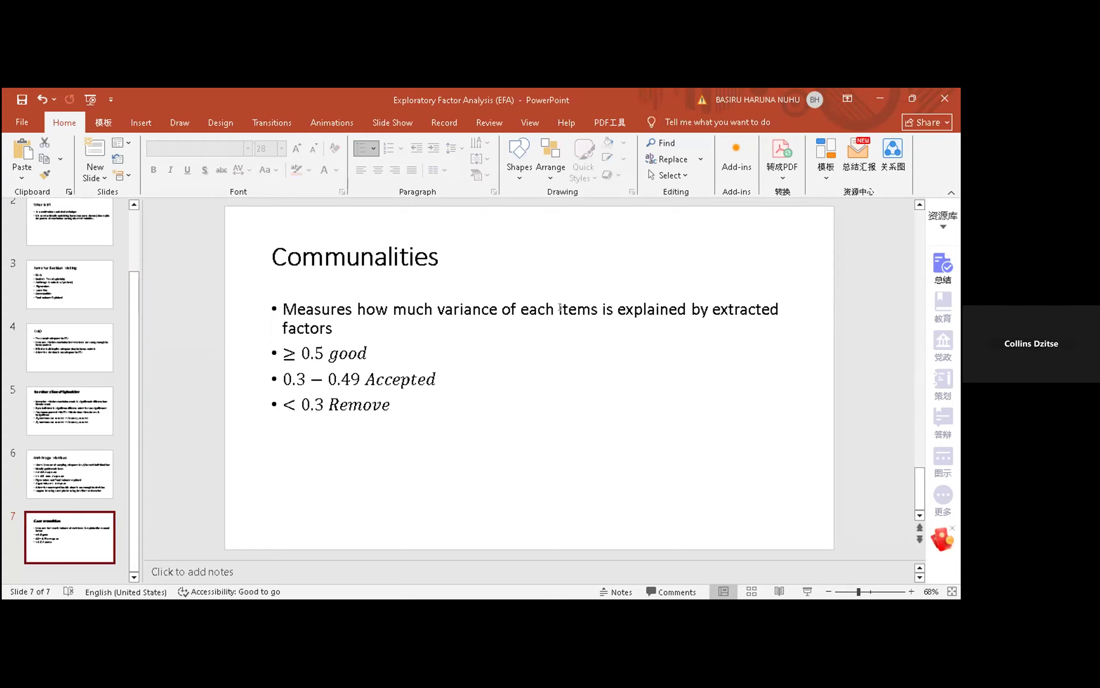
pyautogui.scroll(1, 707, 310)
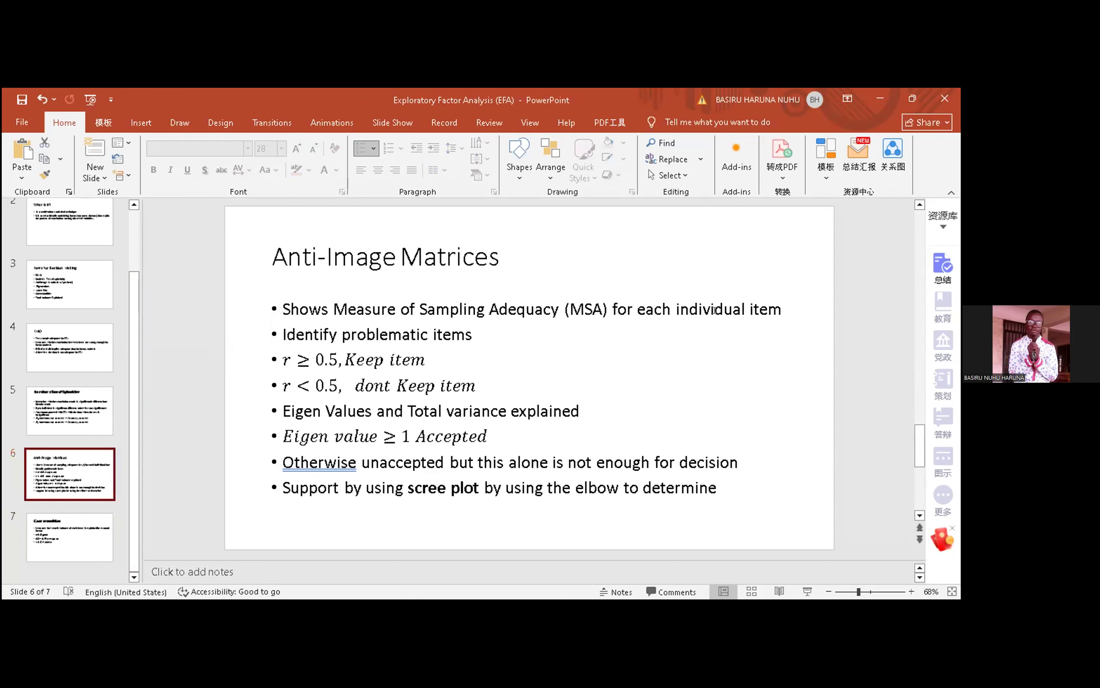
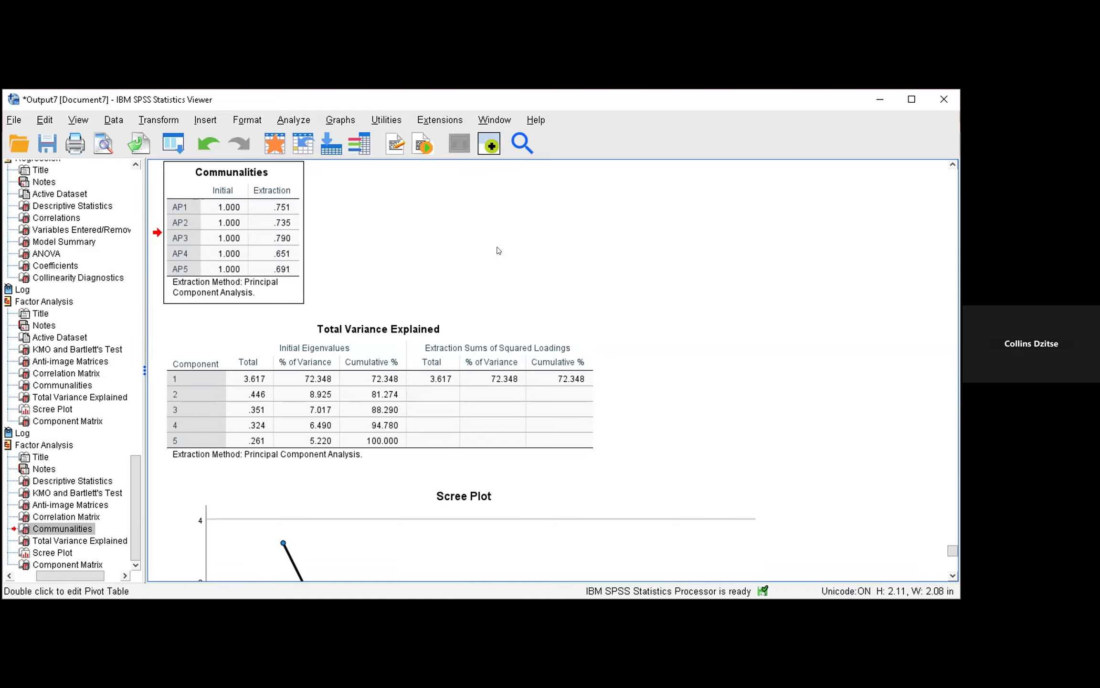
# Return to the SPSS output and recheck the Anti-image Matrices and Correlation Matrix tables against the slide criteria.
pyautogui.scroll(3, 501, 250)
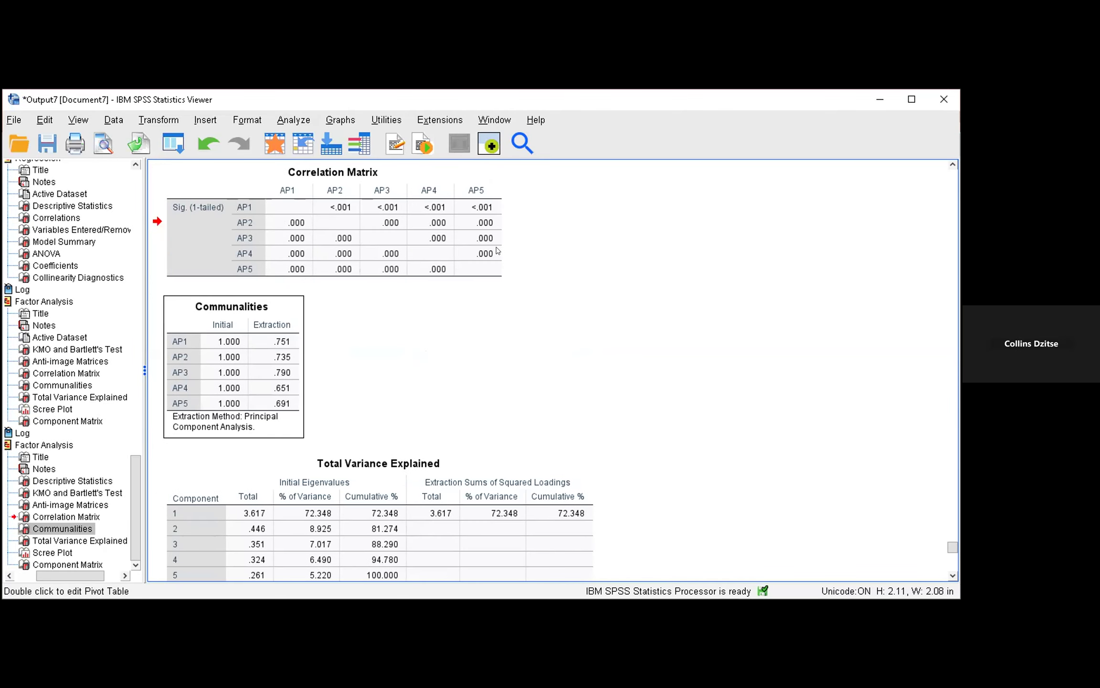
pyautogui.scroll(5, 498, 251)
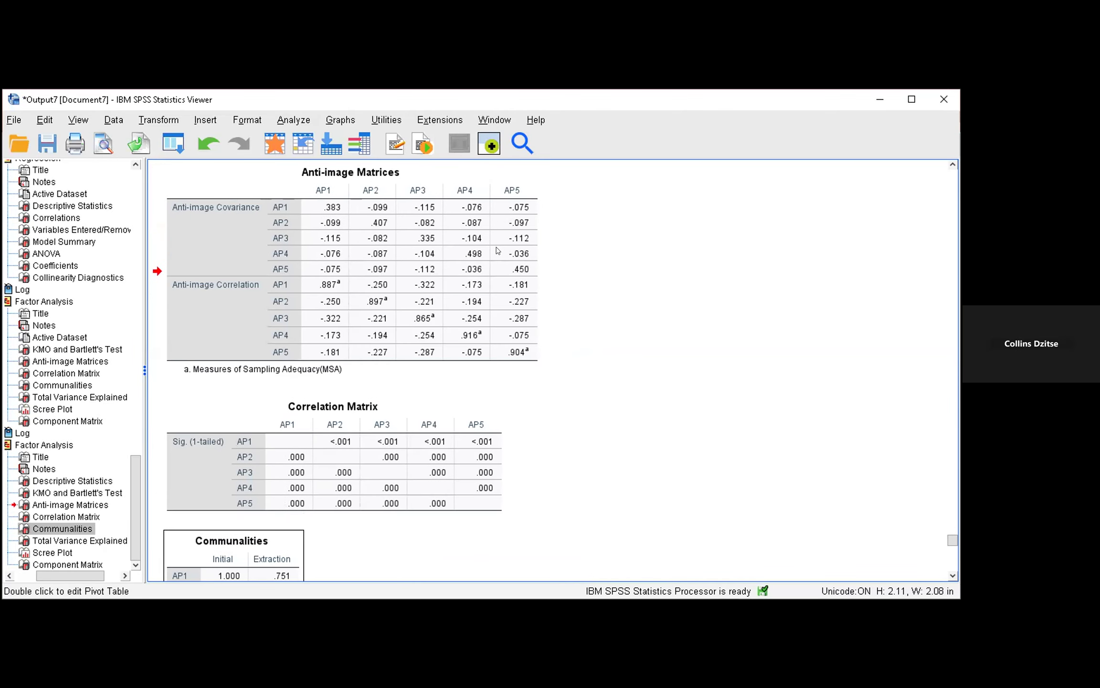
pyautogui.click(496, 250)
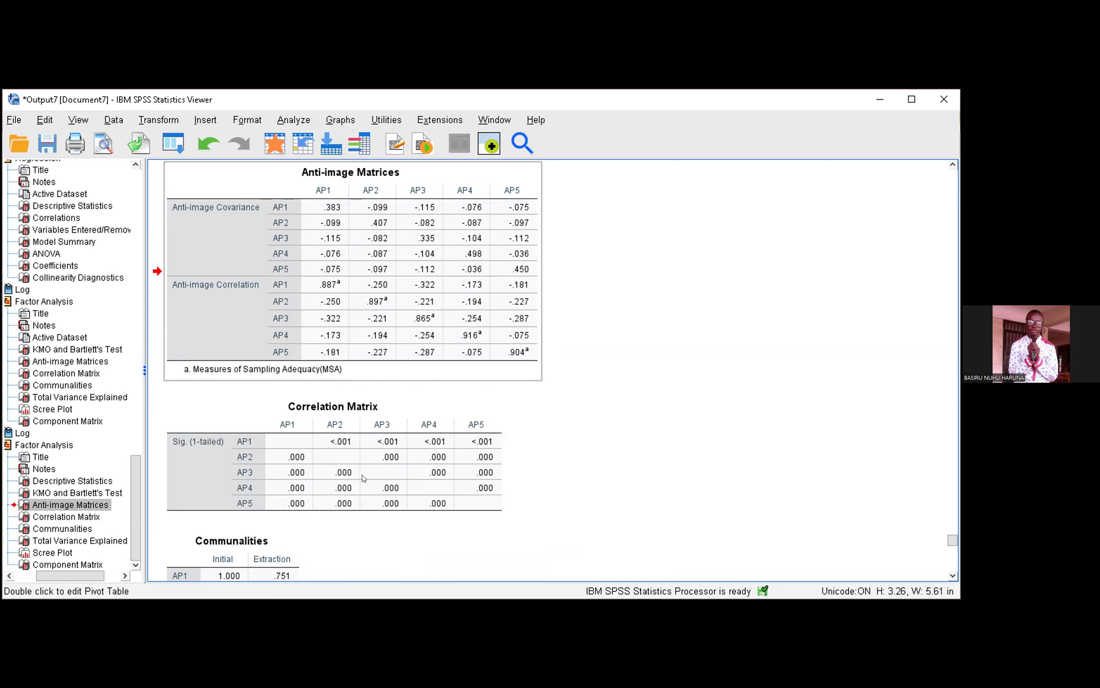
pyautogui.press('Down')
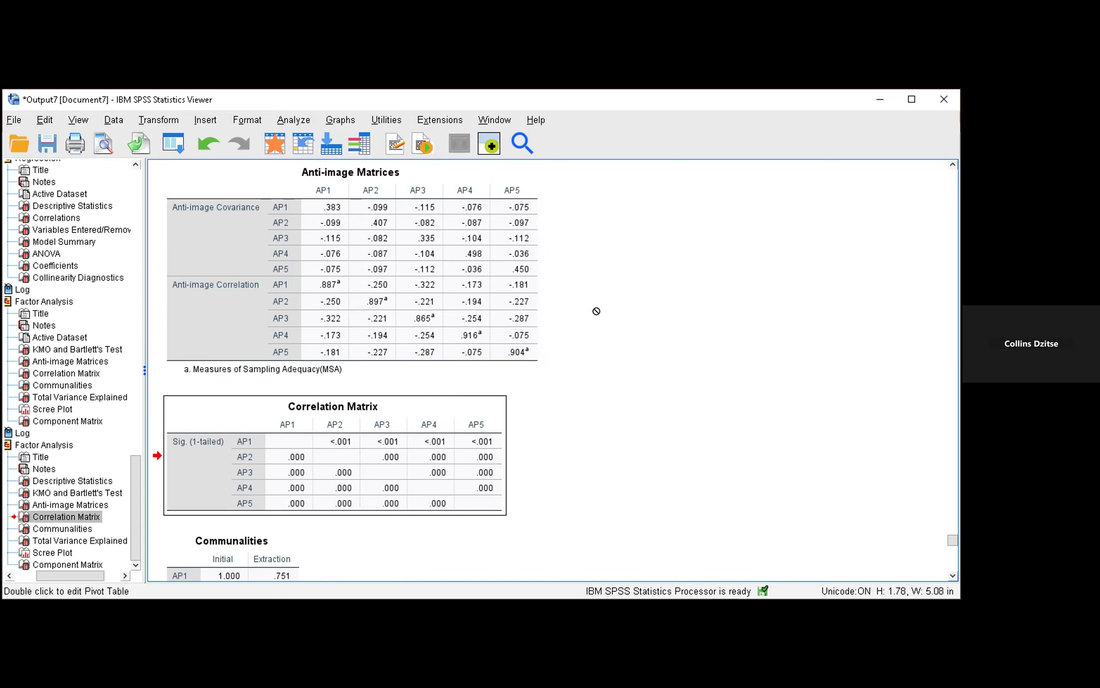
pyautogui.click(463, 334)
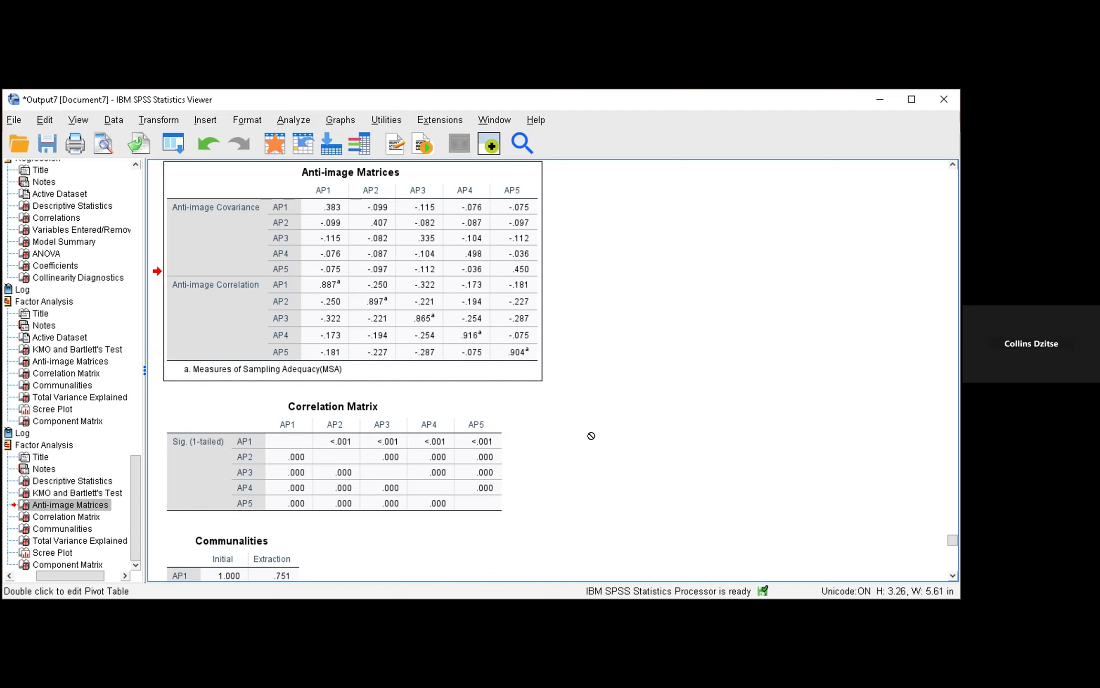
pyautogui.press('Down')
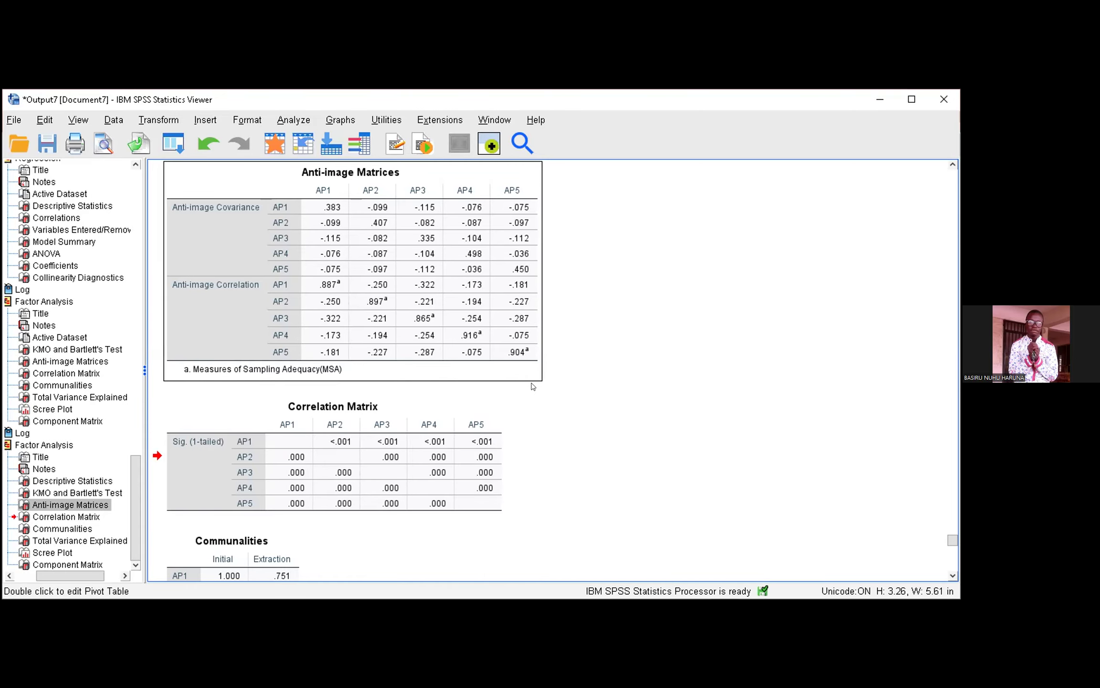
# Examine the eigenvalues, variance percentages and extraction sums in the Total Variance Explained table, and view the scree plot below it.
pyautogui.scroll(-5, 554, 367)
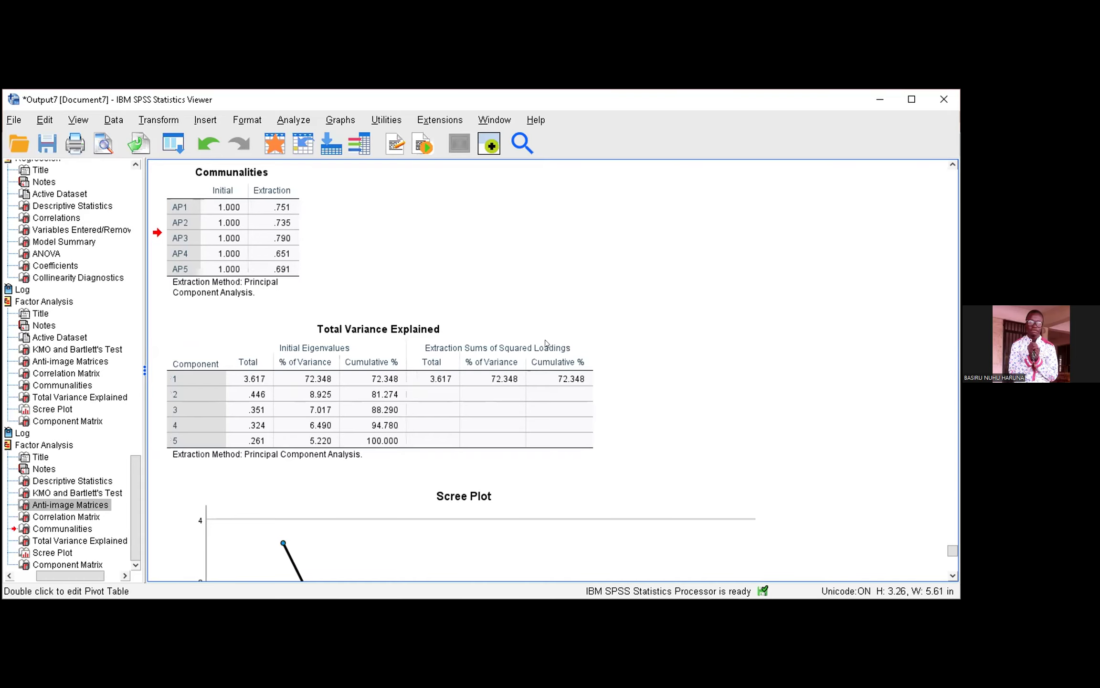
pyautogui.click(596, 363)
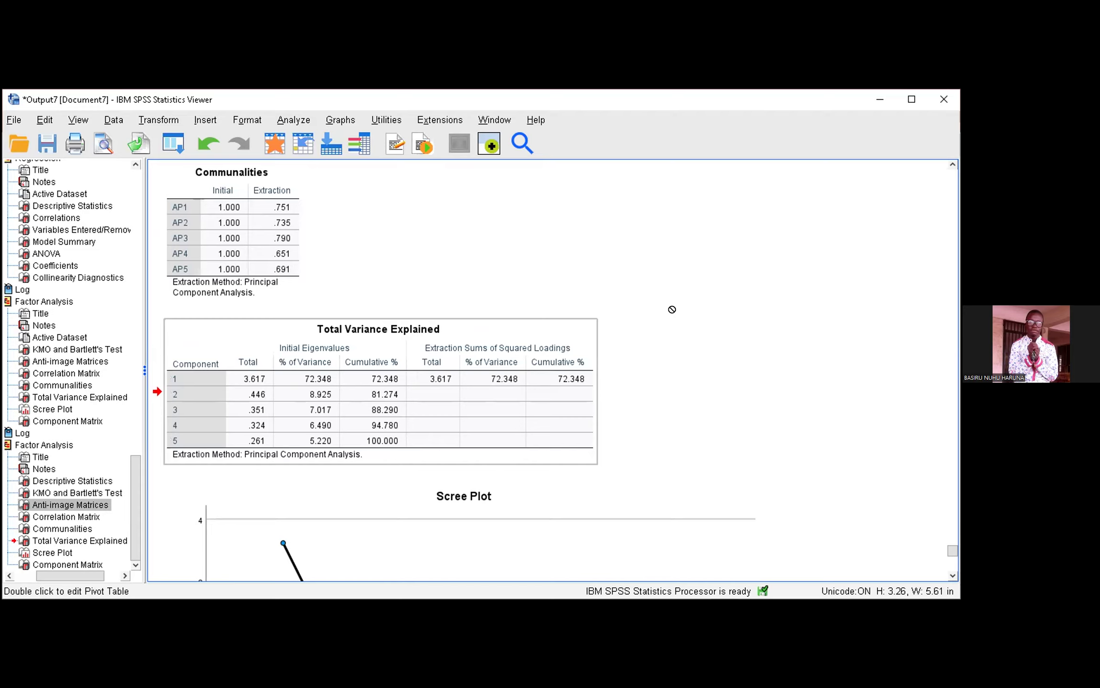
pyautogui.click(672, 308)
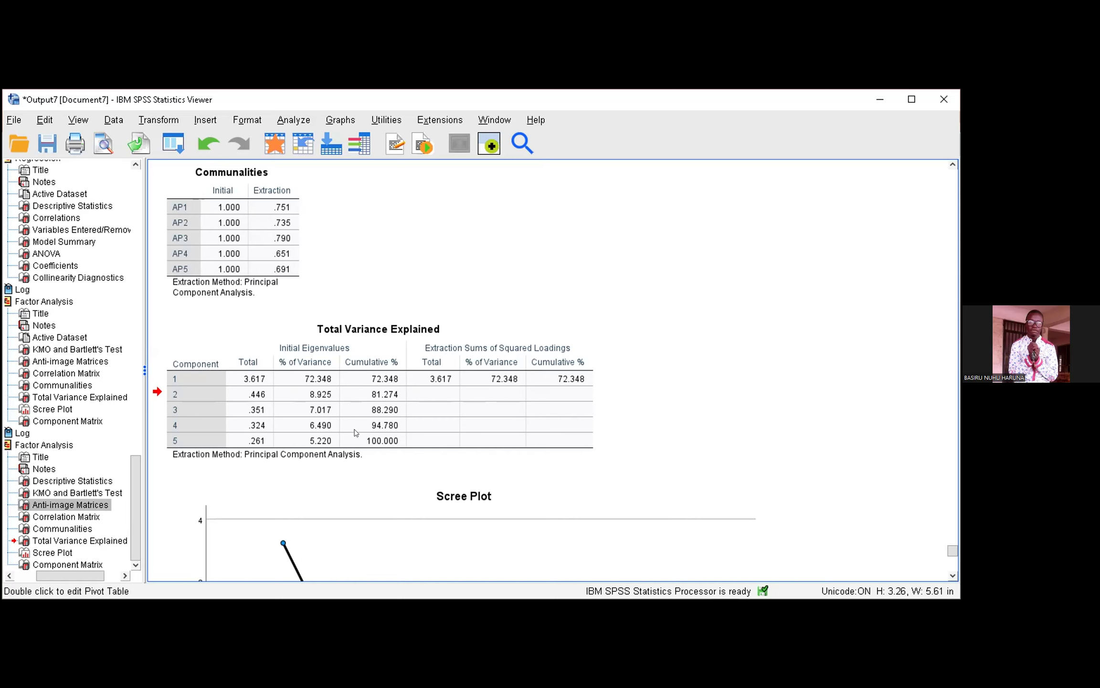
pyautogui.click(323, 412)
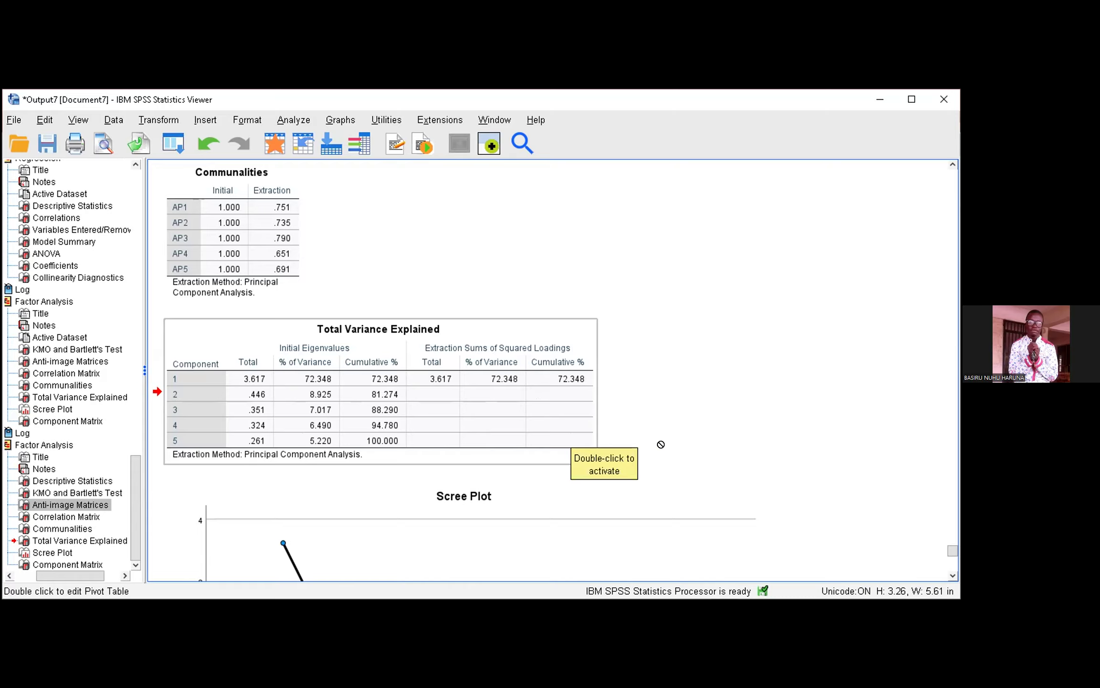
pyautogui.click(559, 443)
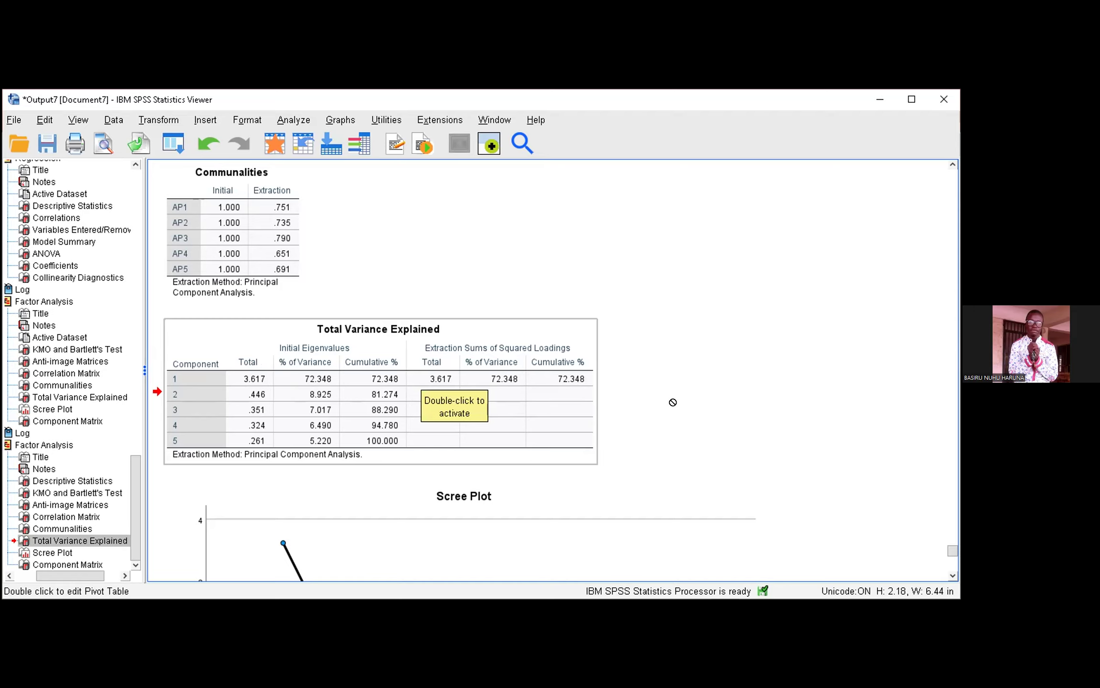
pyautogui.click(511, 378)
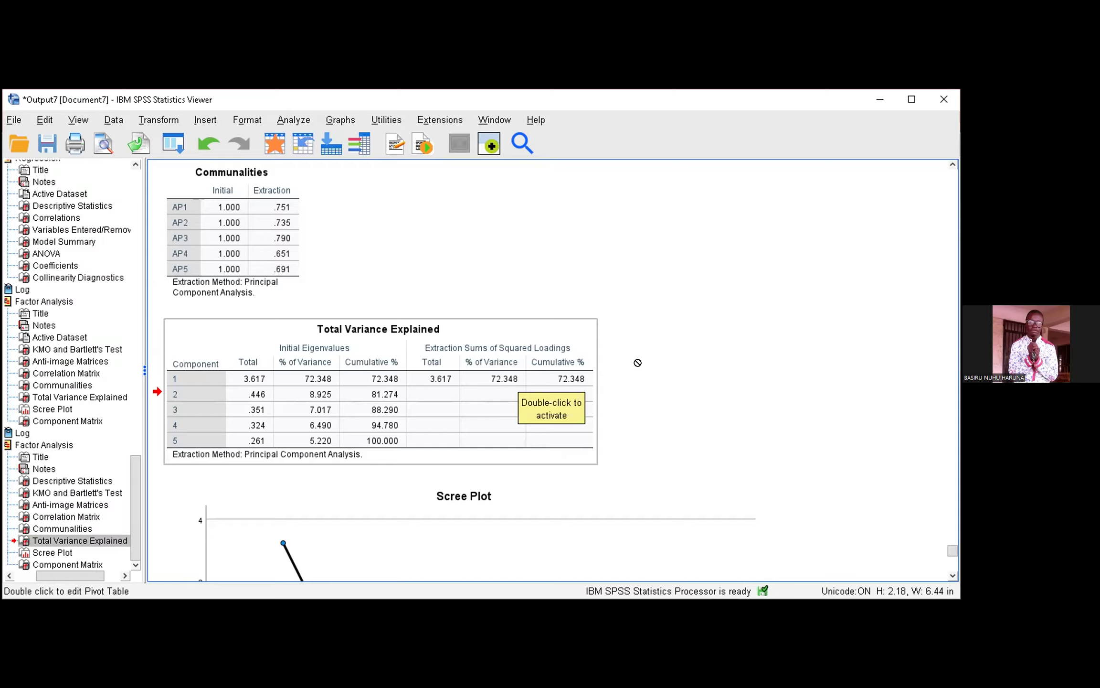
pyautogui.click(543, 433)
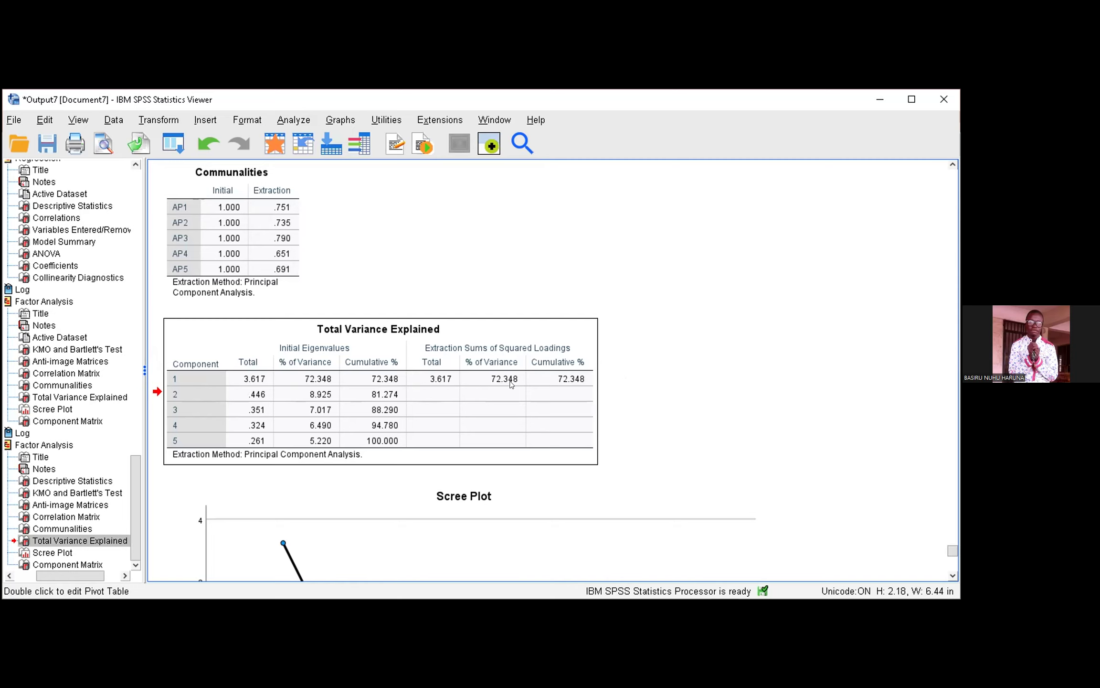
pyautogui.moveTo(545, 372); pyautogui.dragTo(682, 396)
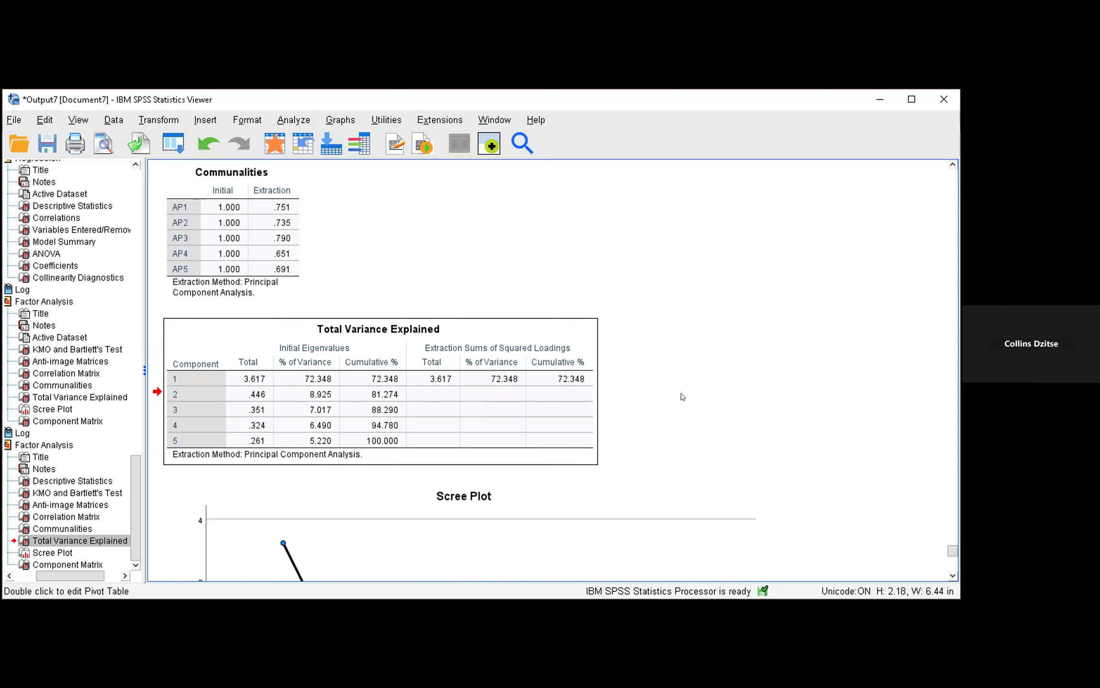
pyautogui.click(682, 396)
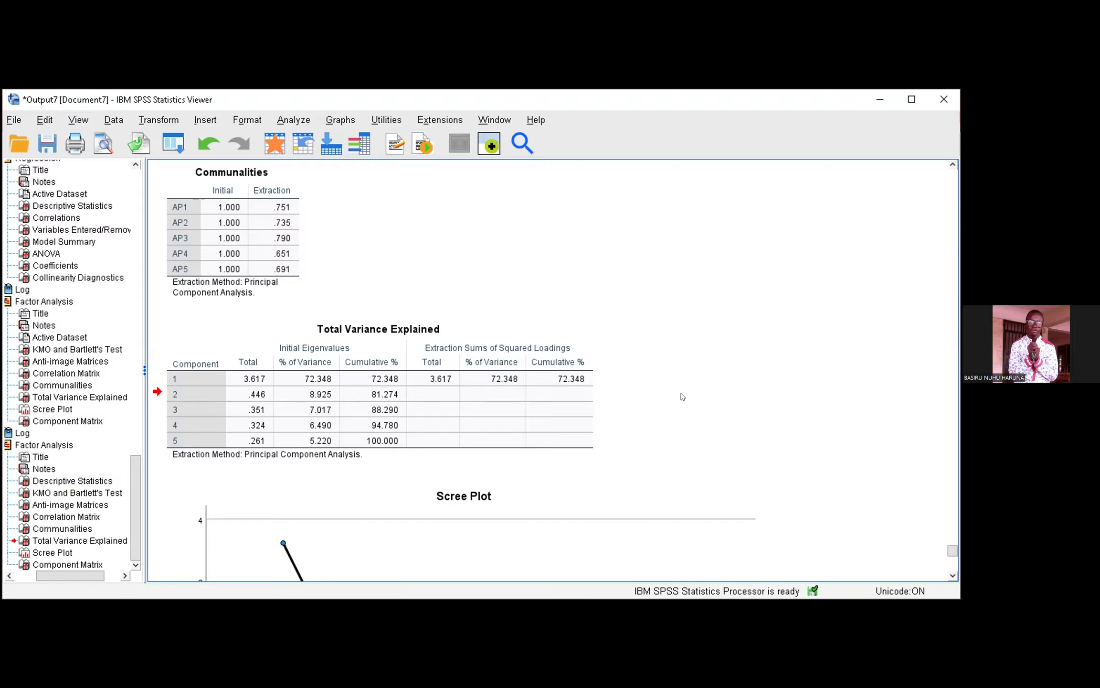
pyautogui.scroll(-6, 683, 396)
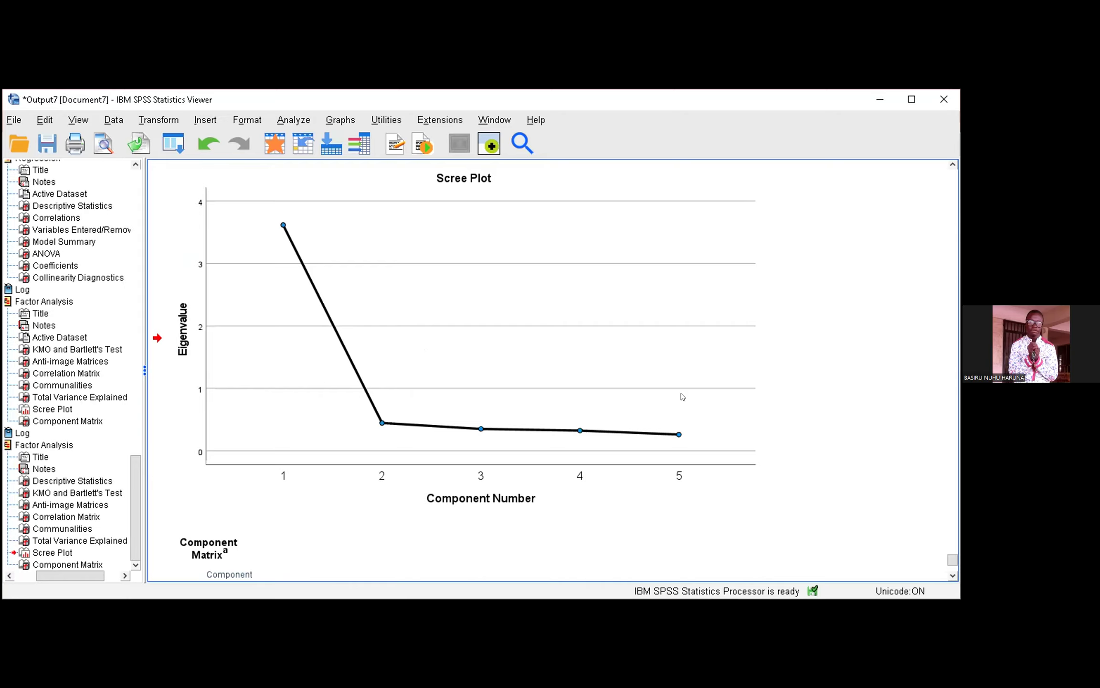
# Examine the scree plot's curve across components 1 to 5 and compare it with the eigenvalues in the Total Variance Explained table.
pyautogui.moveTo(740, 309); pyautogui.dragTo(386, 364)
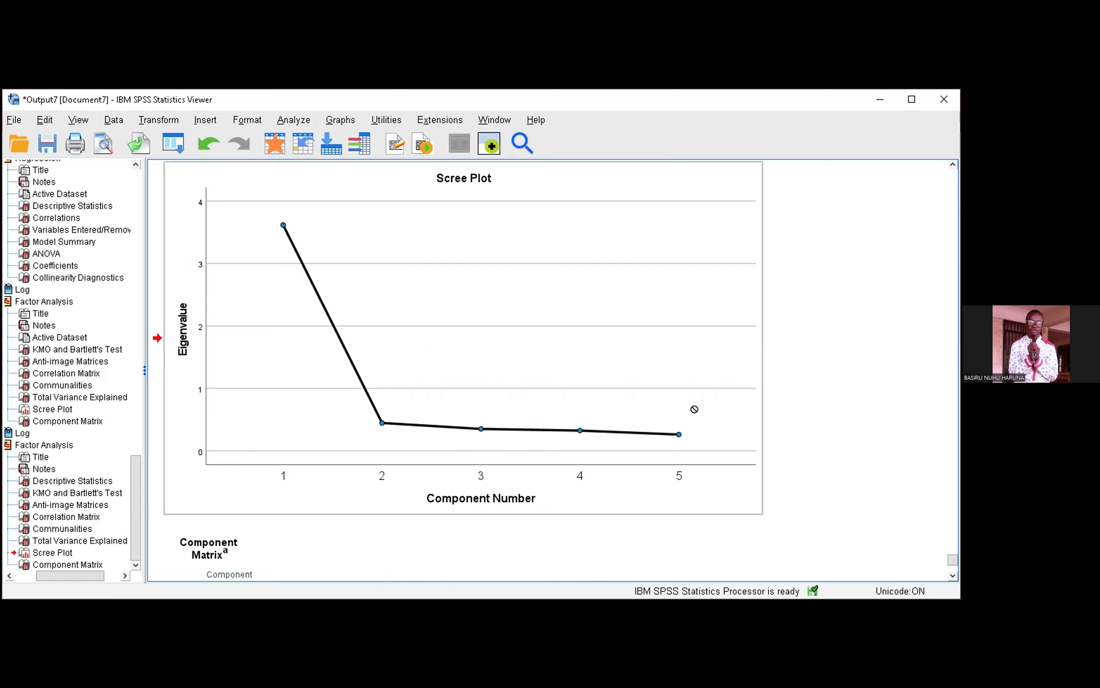
pyautogui.scroll(5, 694, 410)
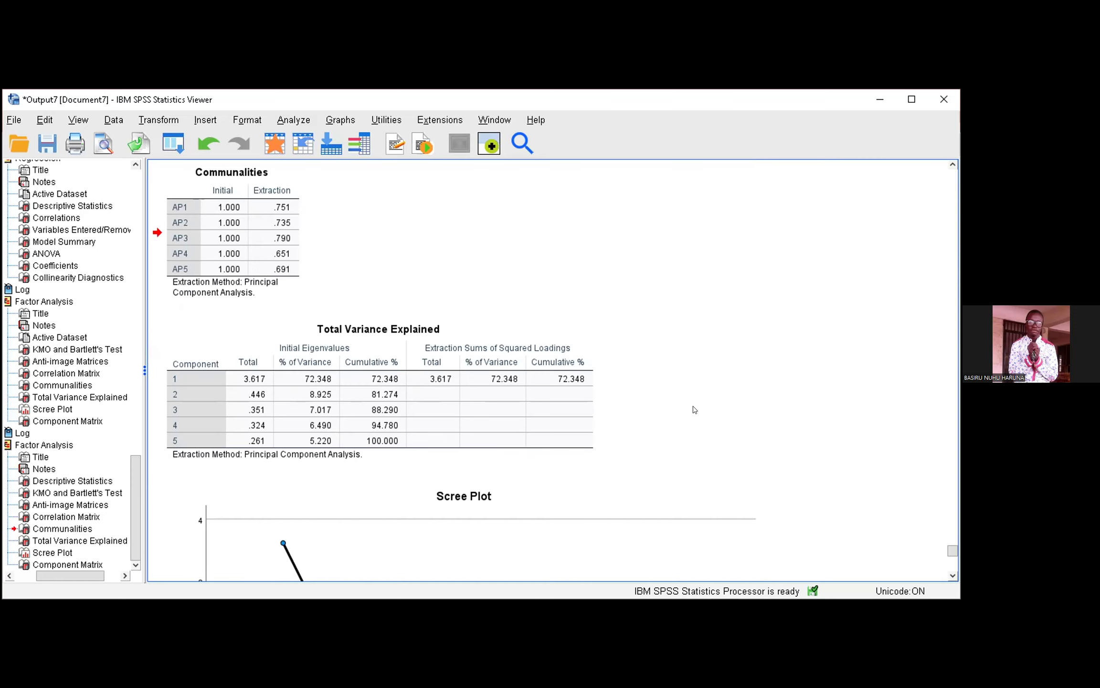
pyautogui.click(300, 264)
pyautogui.scroll(-5, 345, 354)
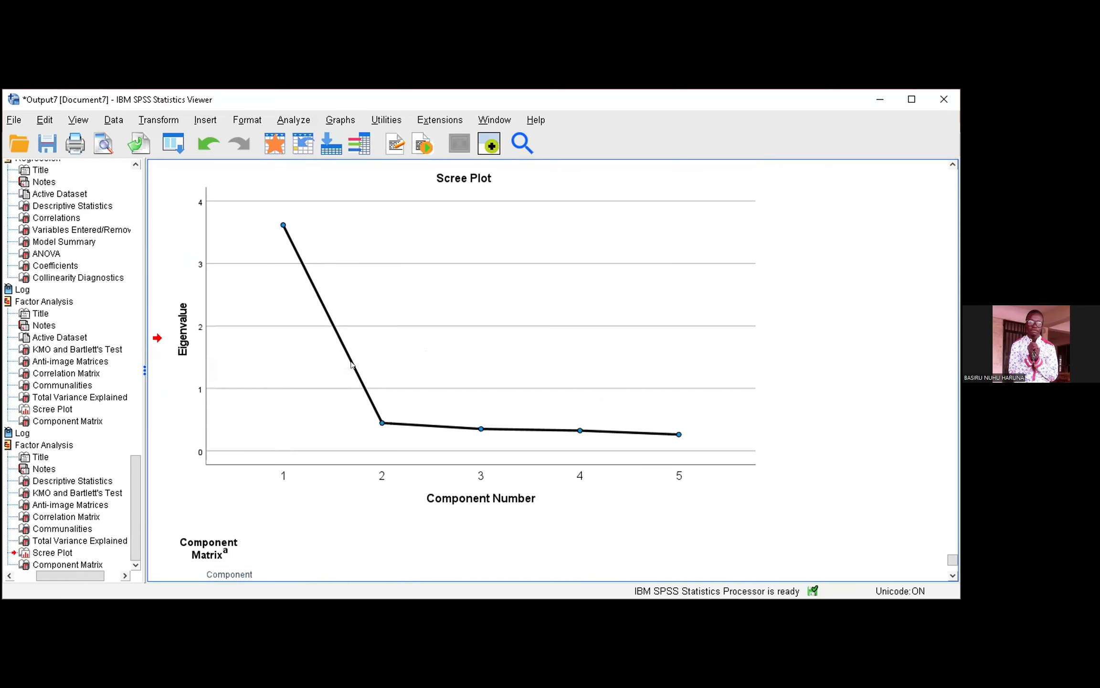
pyautogui.click(277, 220)
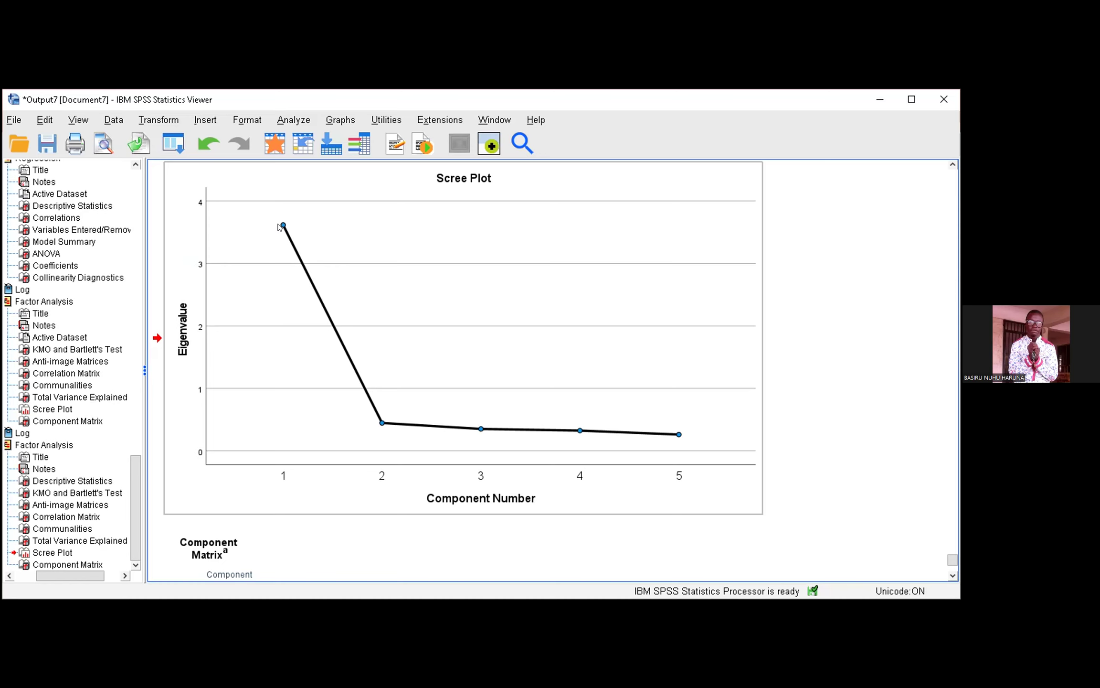
pyautogui.click(289, 319)
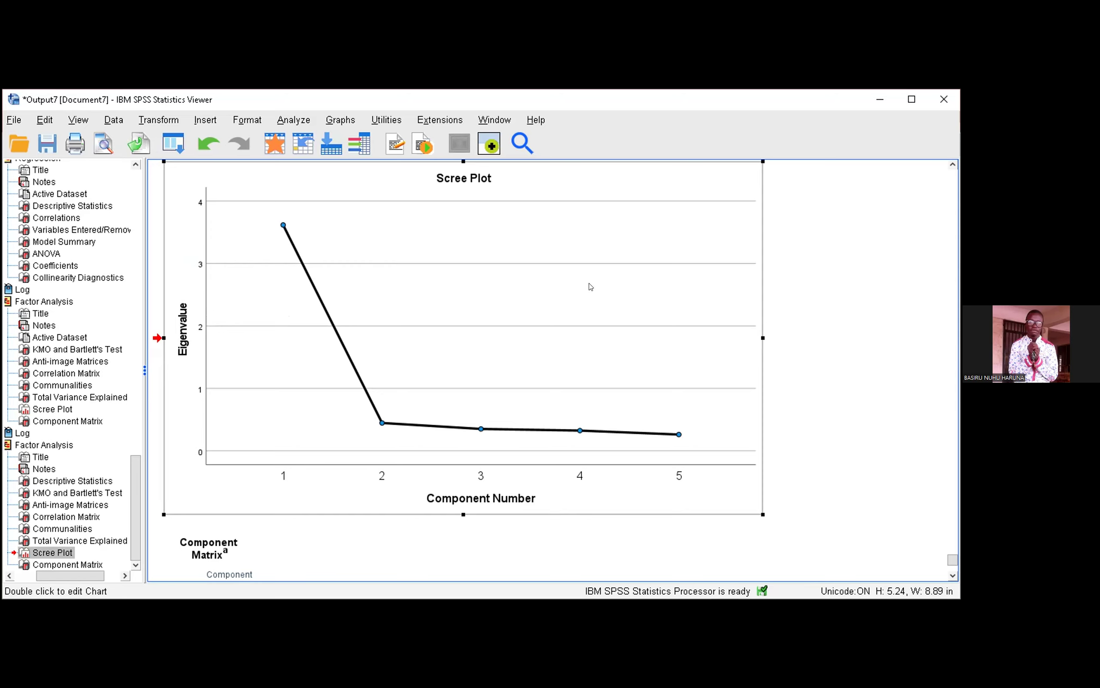
pyautogui.click(771, 217)
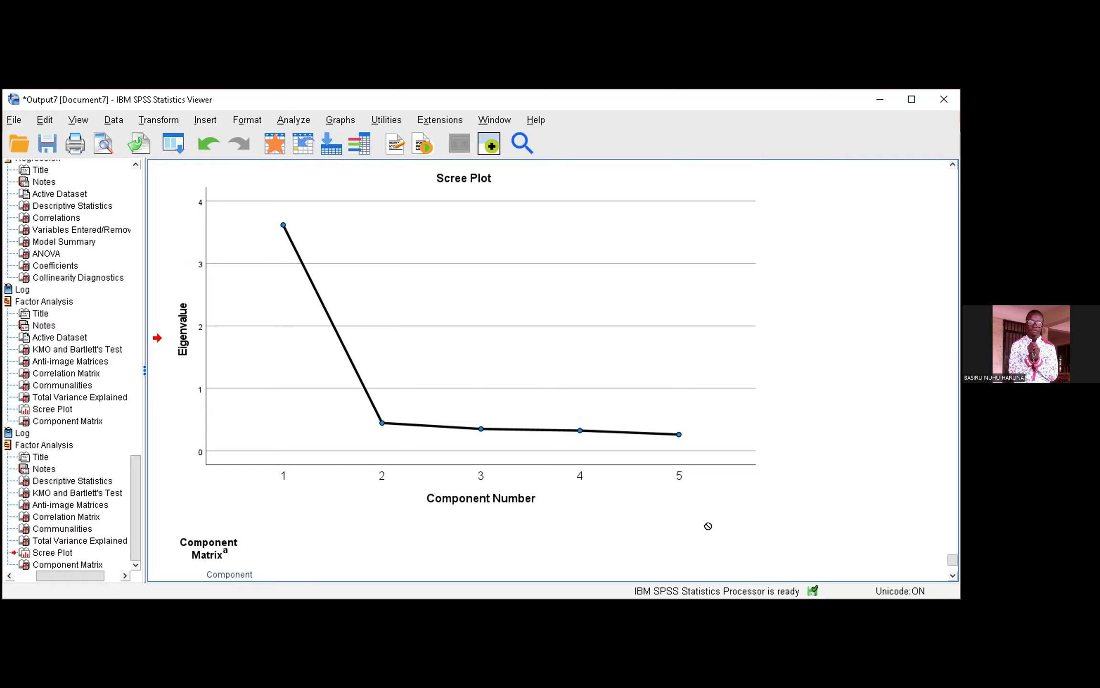
pyautogui.click(709, 526)
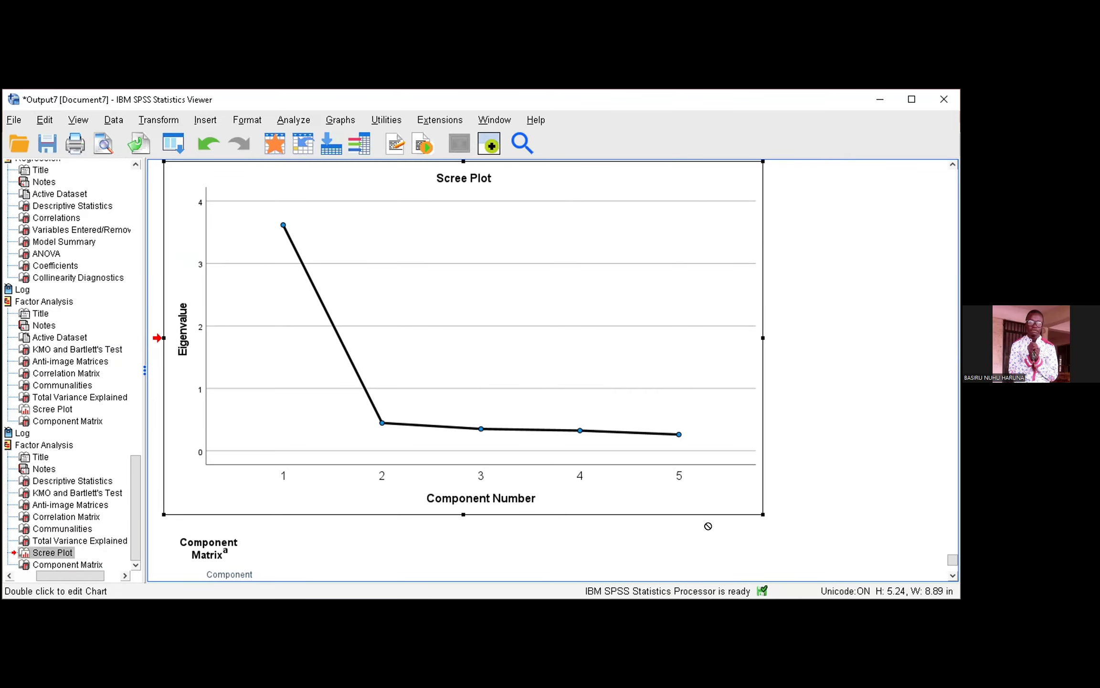
pyautogui.click(708, 526)
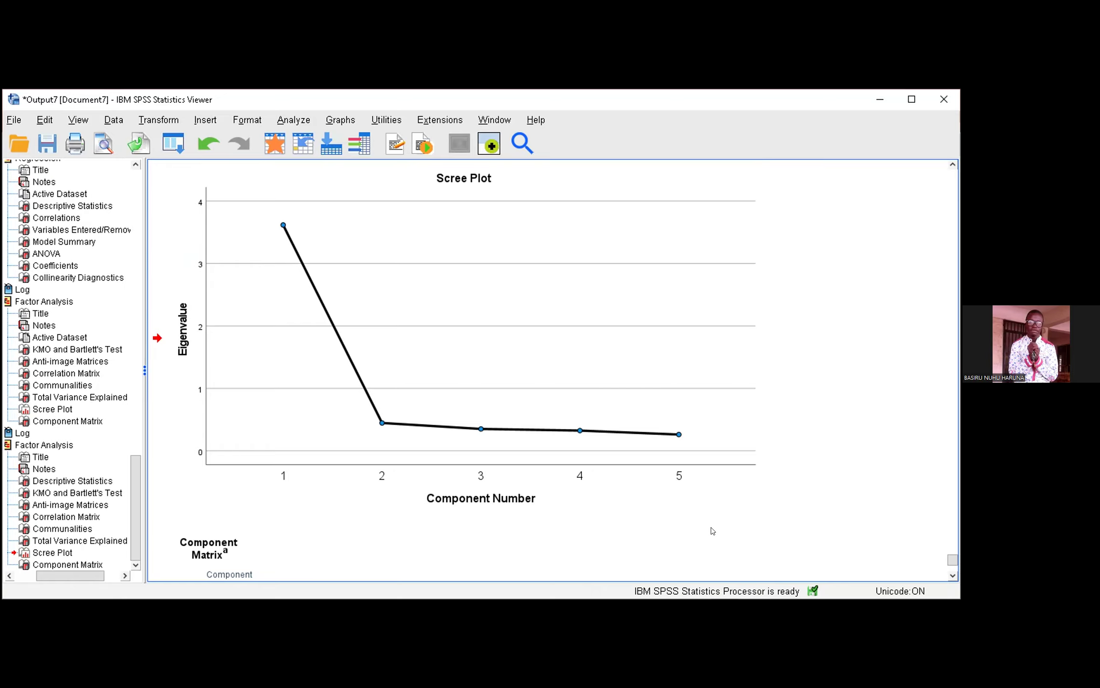
# View the Component Matrix loadings for AP1–AP5, and recheck the Correlation Matrix, Communalities and Total Variance Explained tables.
pyautogui.scroll(-4, 709, 527)
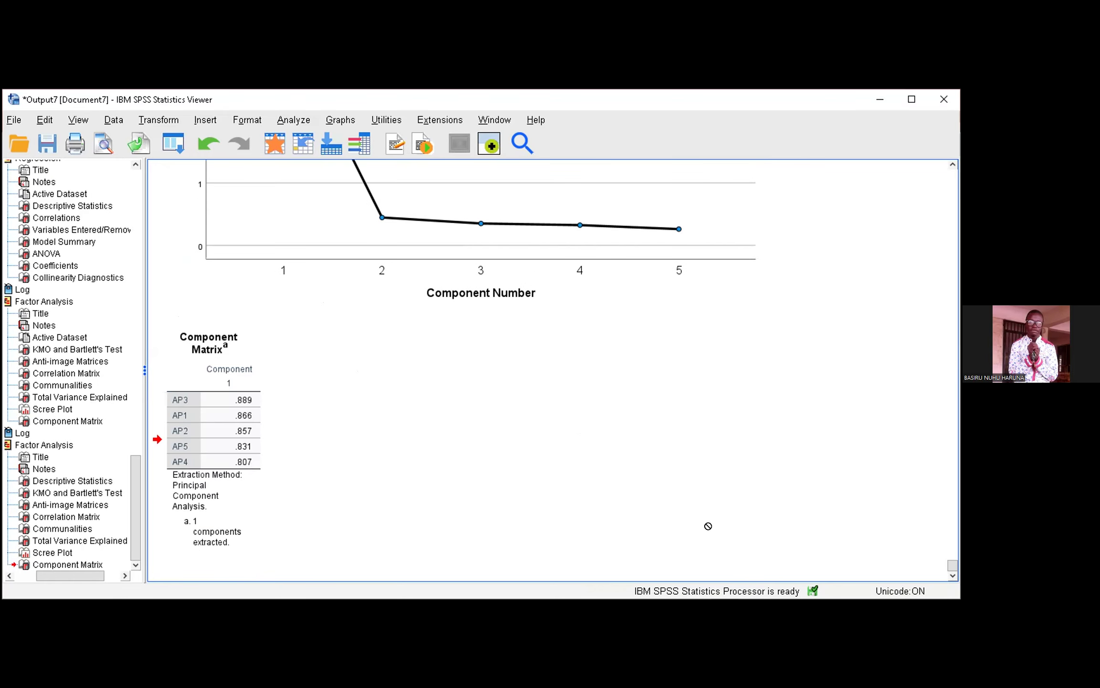
pyautogui.scroll(4, 712, 531)
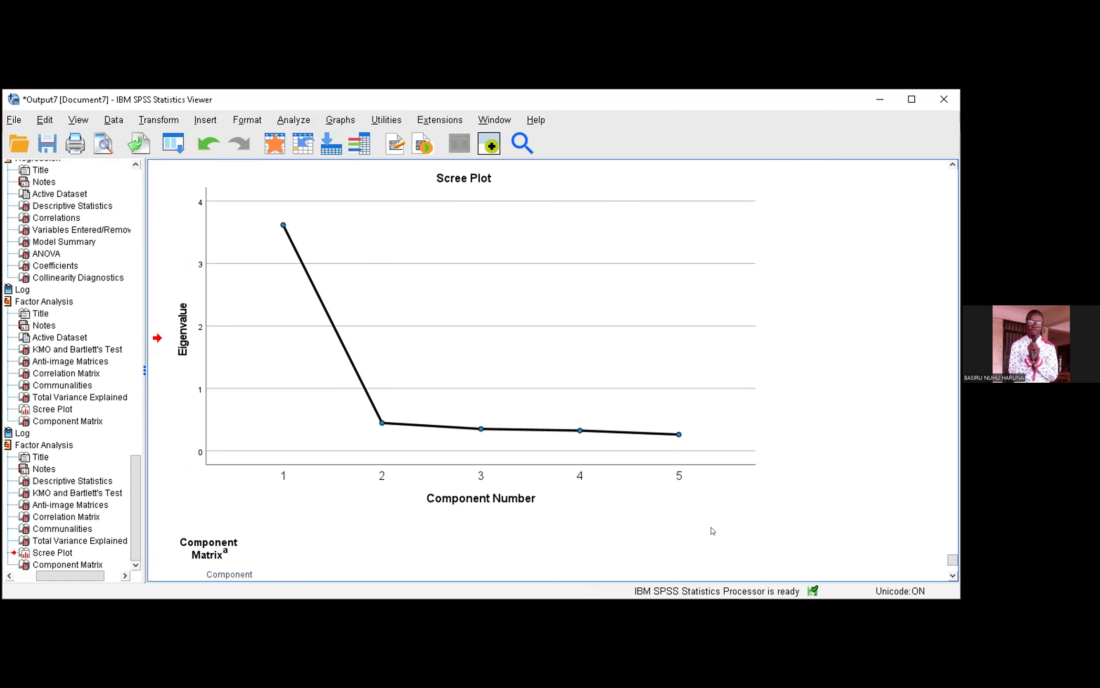
pyautogui.scroll(6, 712, 531)
pyautogui.scroll(3, 712, 530)
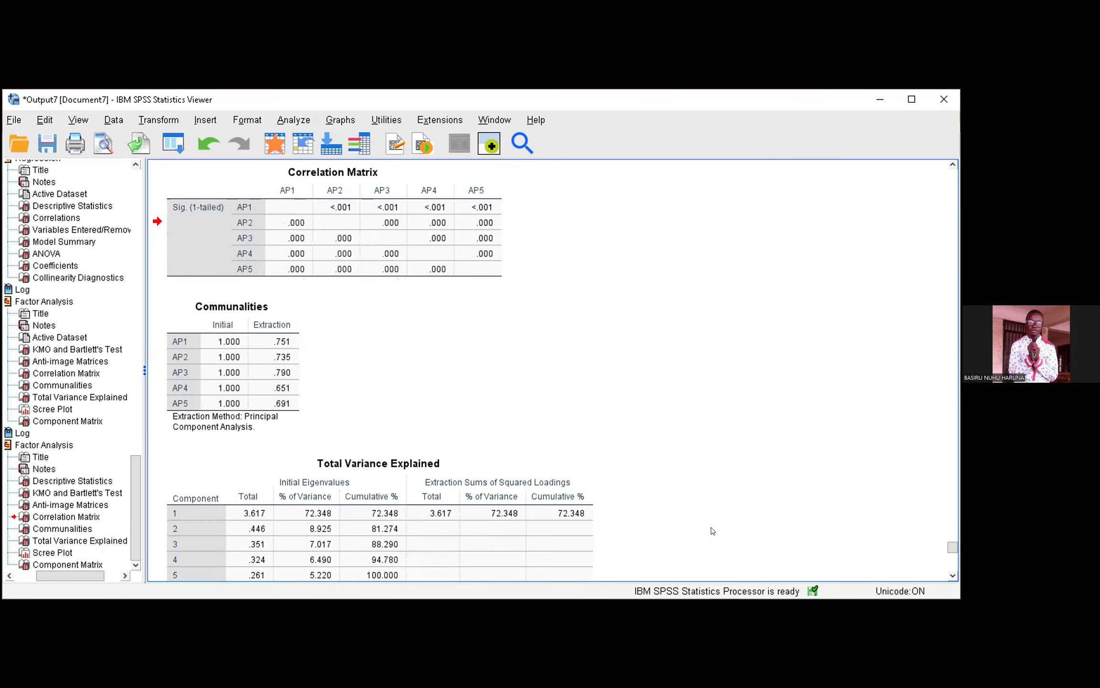
pyautogui.scroll(-6, 713, 530)
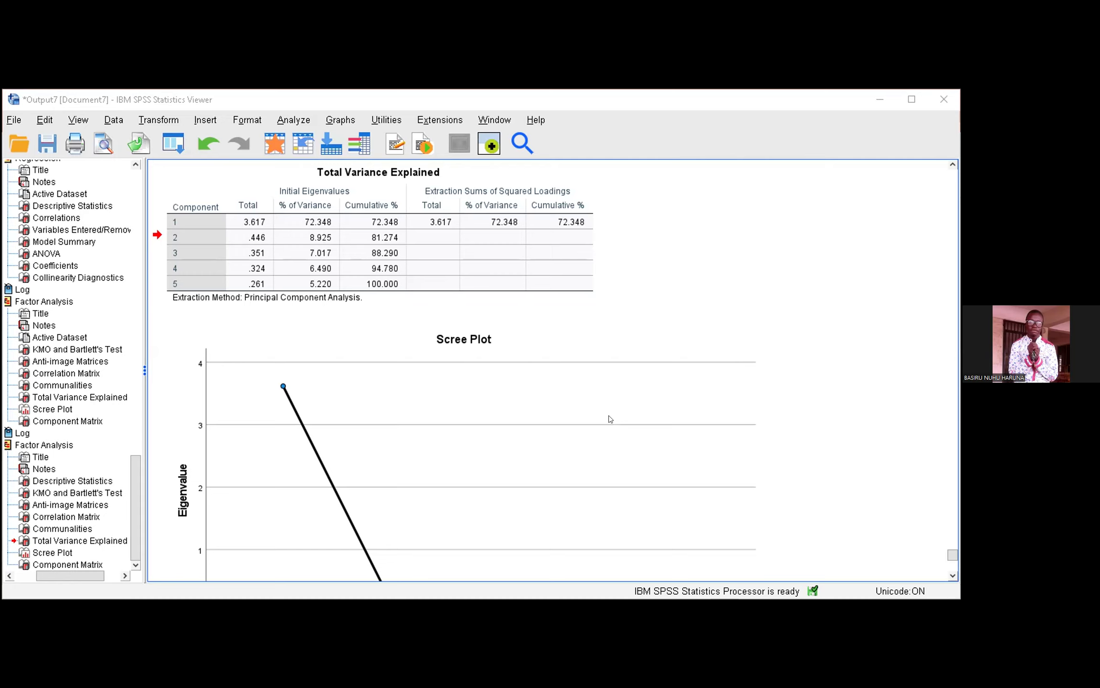
pyautogui.moveTo(610, 418); pyautogui.dragTo(615, 250)
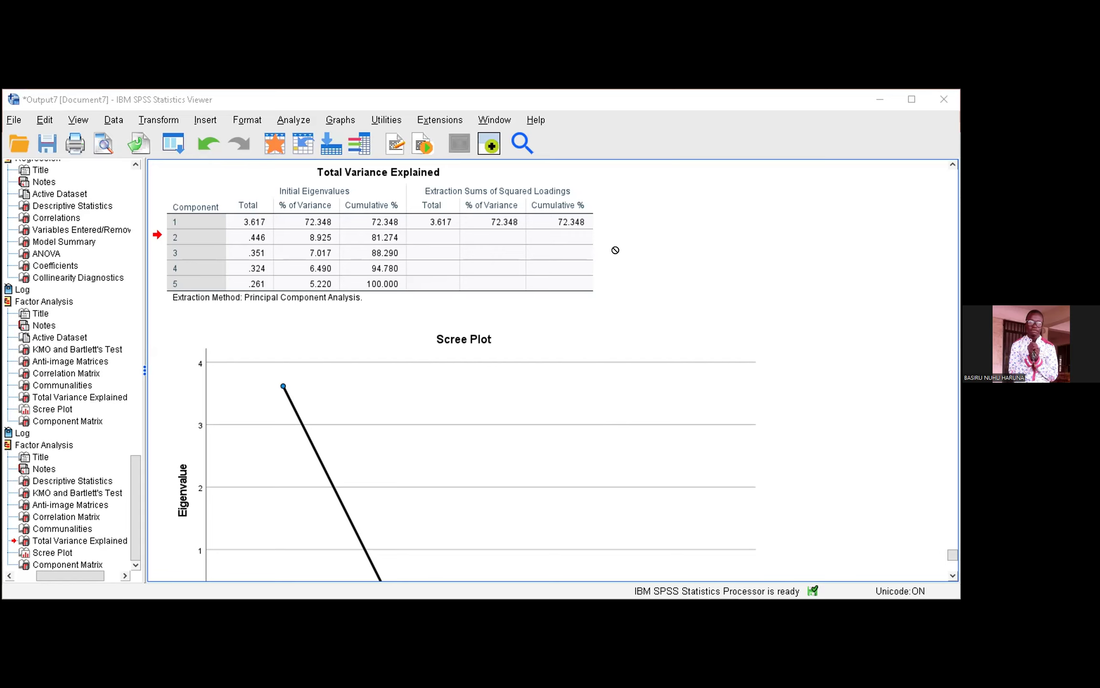